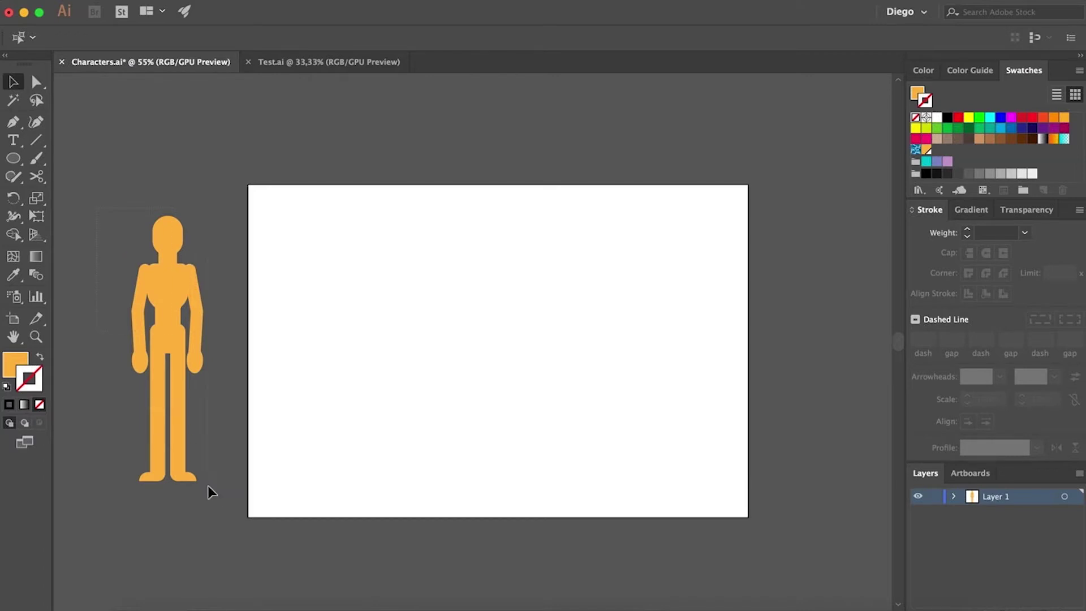
Draw an orange circle for the head near the artboard's top left.
left_click_drag(208, 485, 218, 492)
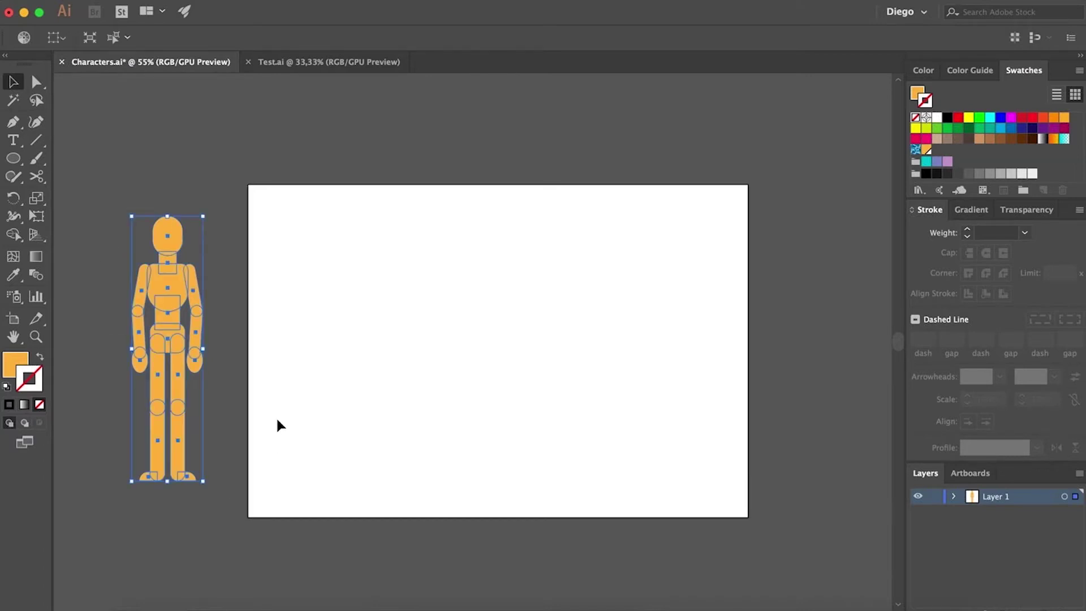
left_click(273, 388)
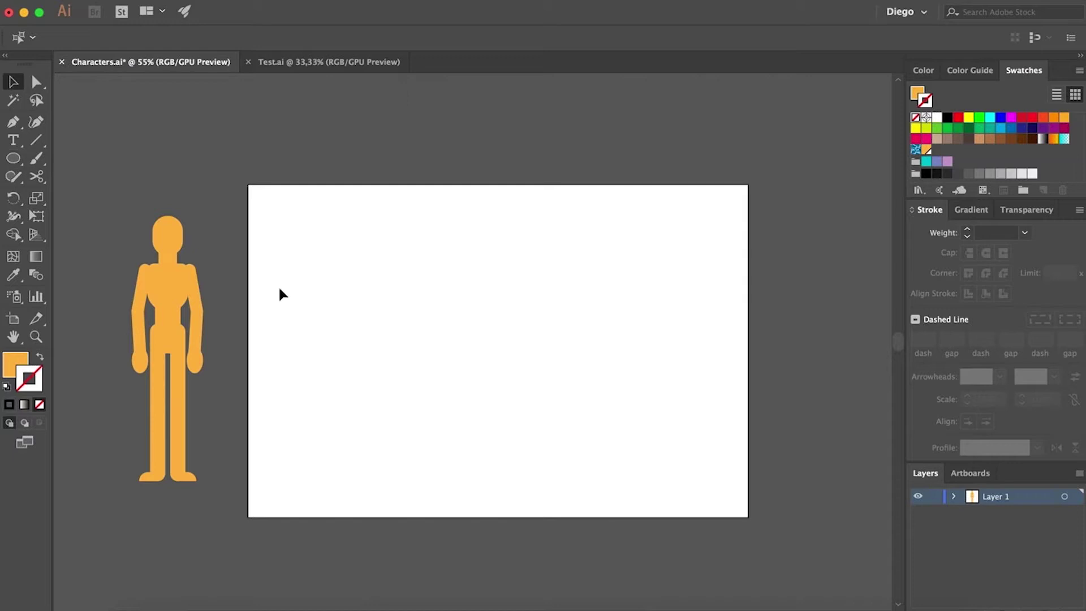
scroll(328, 277, "up", 1)
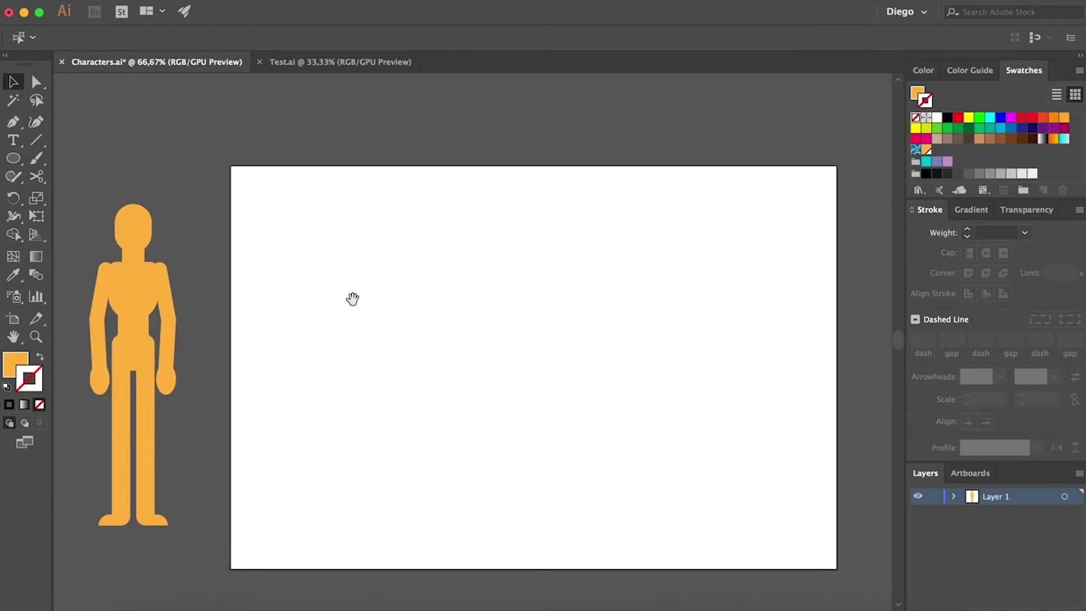
left_click_drag(351, 298, 342, 294)
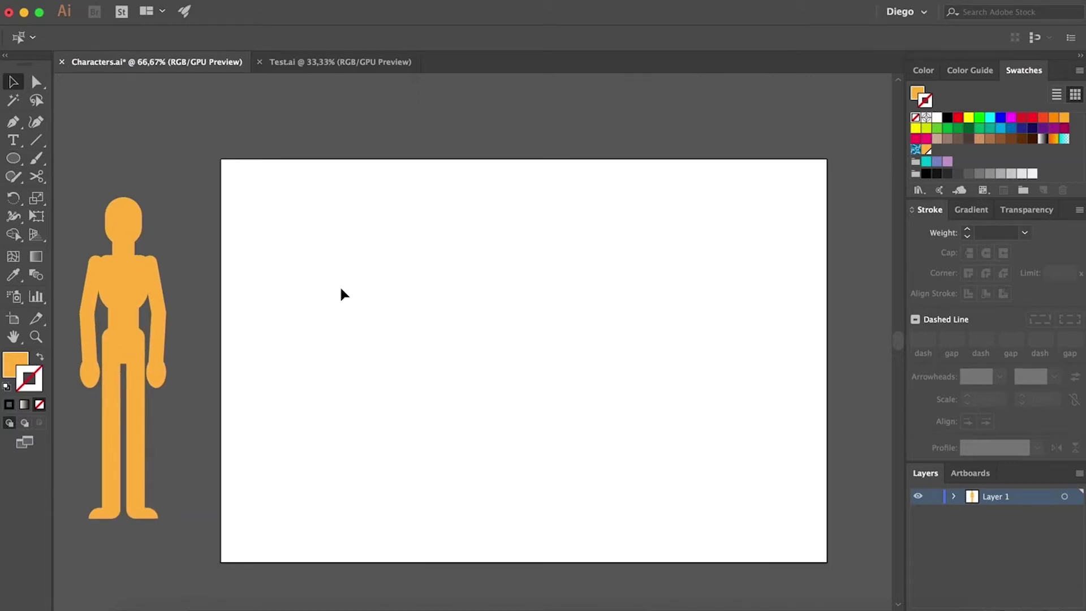
left_click(13, 160)
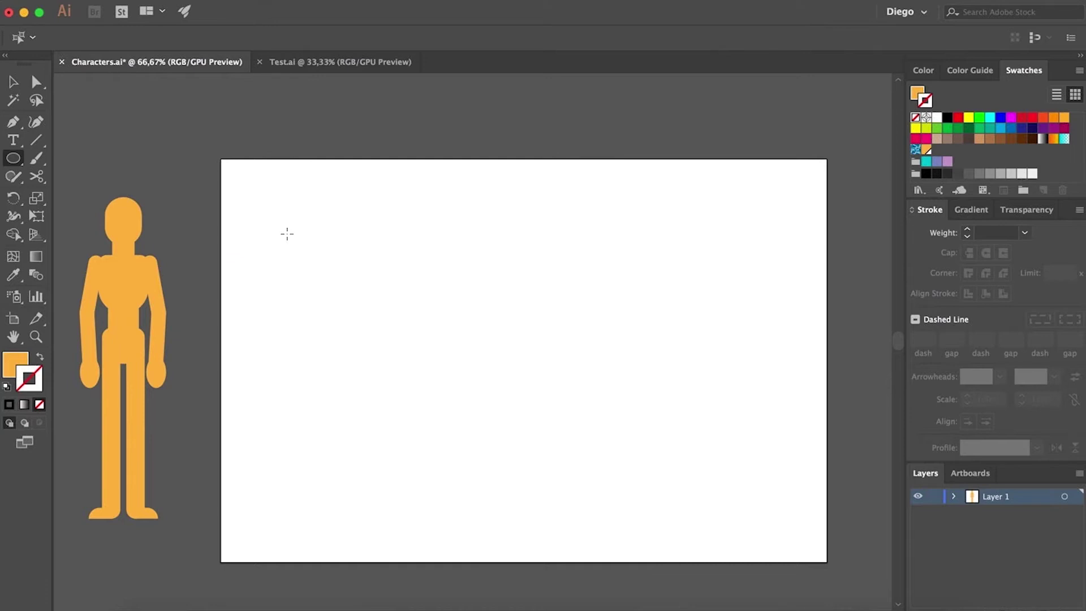
mouse_move(304, 221)
left_mouse_down()
mouse_move(343, 268)
mouse_move(351, 256)
left_mouse_up()
key("a")
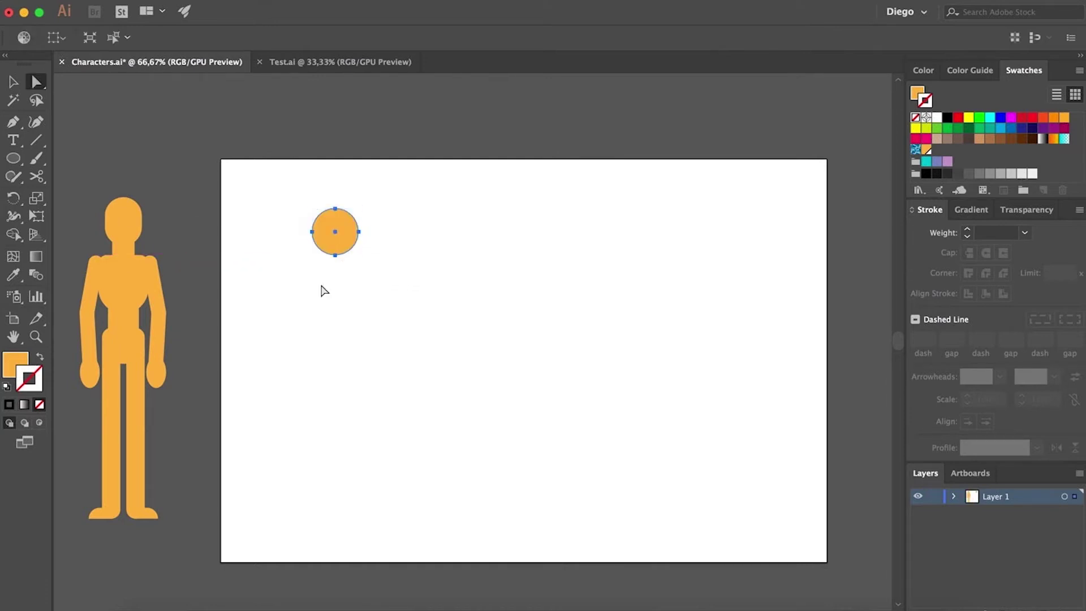
left_click(323, 292)
scroll(348, 247, "up", 3)
left_click_drag(267, 256, 335, 281)
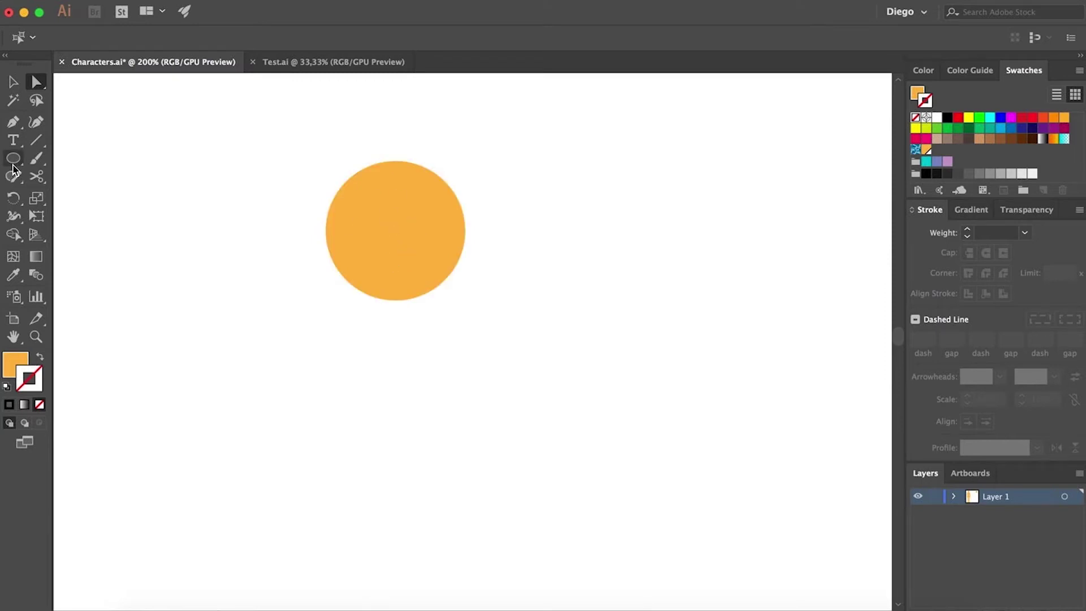
Draw a body rectangle from the circle's bottom, round its corners fully to 36 pt, and move it up to overlap the head.
left_click_drag(13, 160, 79, 164)
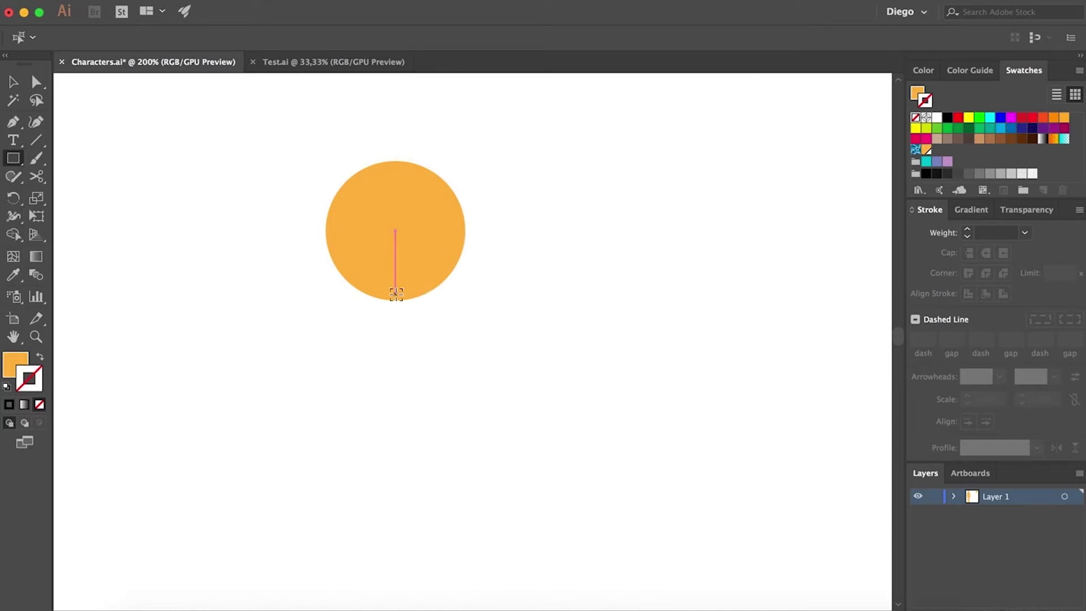
left_click_drag(396, 293, 302, 240)
key("a")
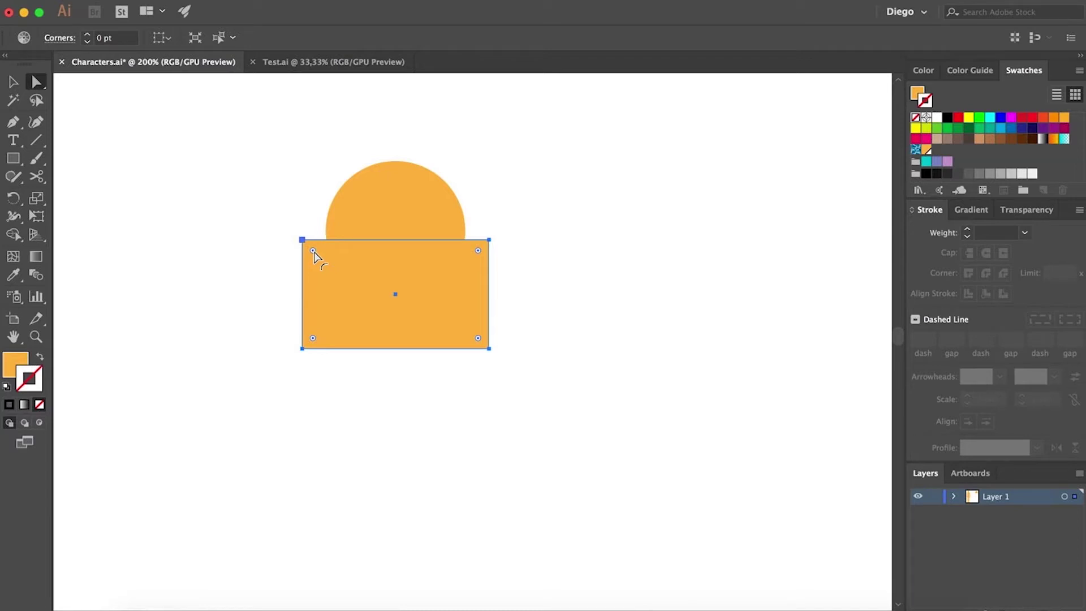
left_click_drag(314, 250, 384, 317)
left_click(557, 305)
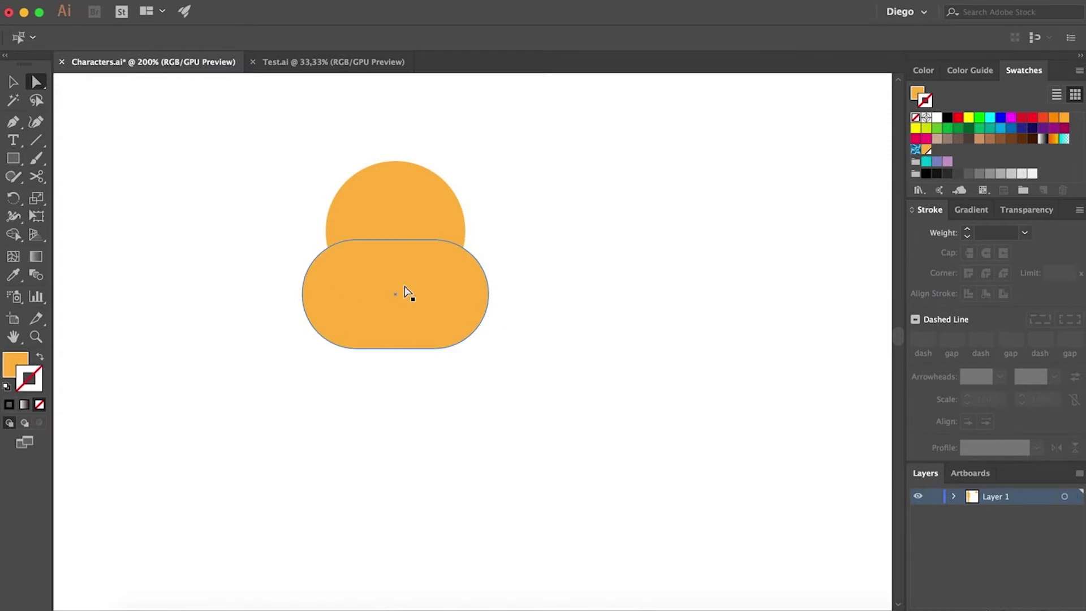
left_click_drag(441, 293, 438, 304)
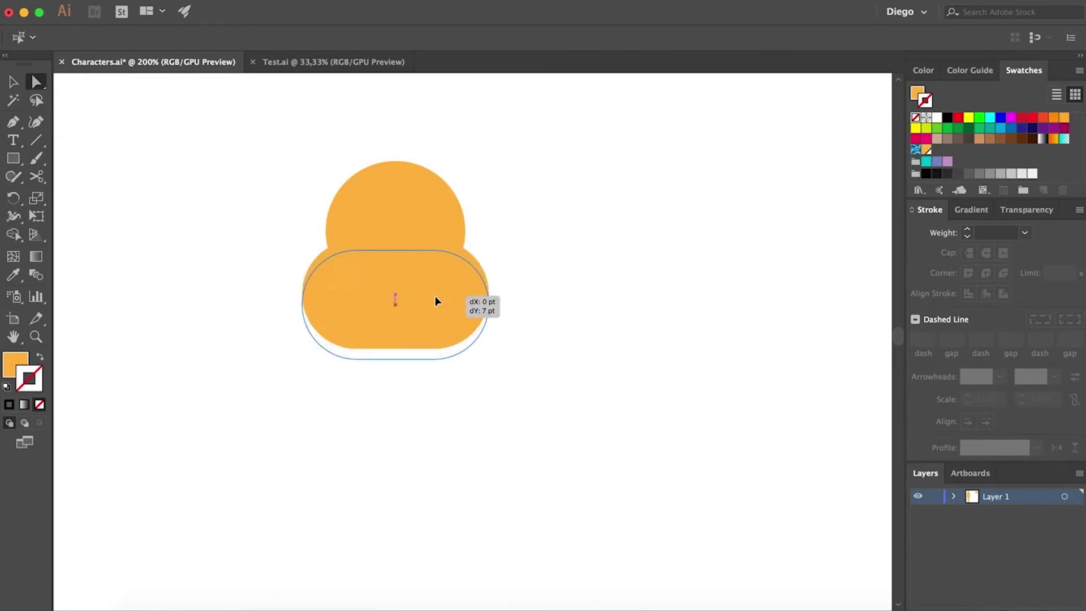
left_click(554, 278)
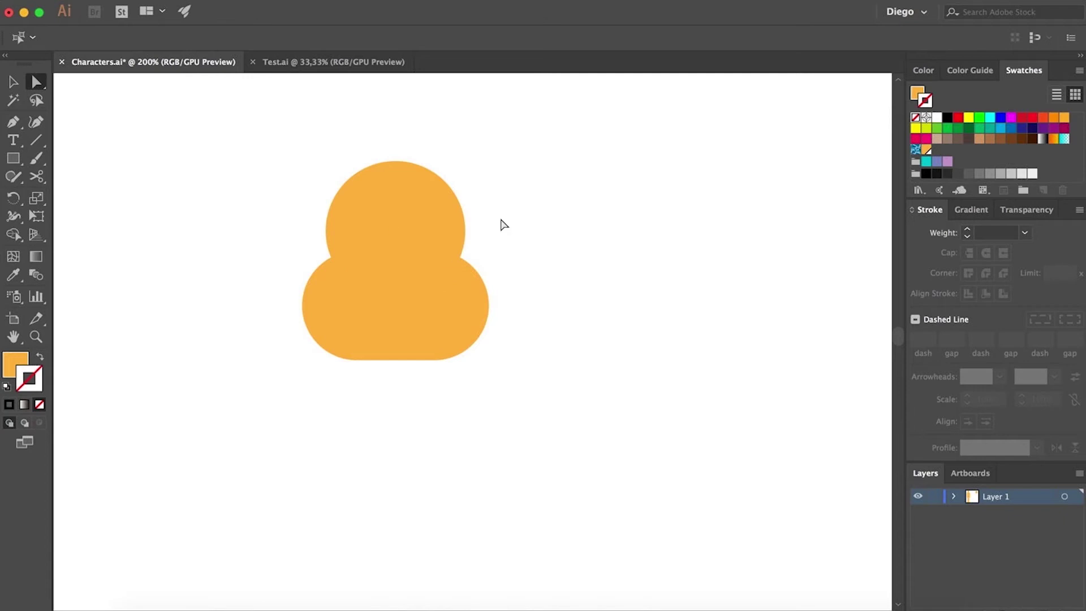
left_click(395, 272)
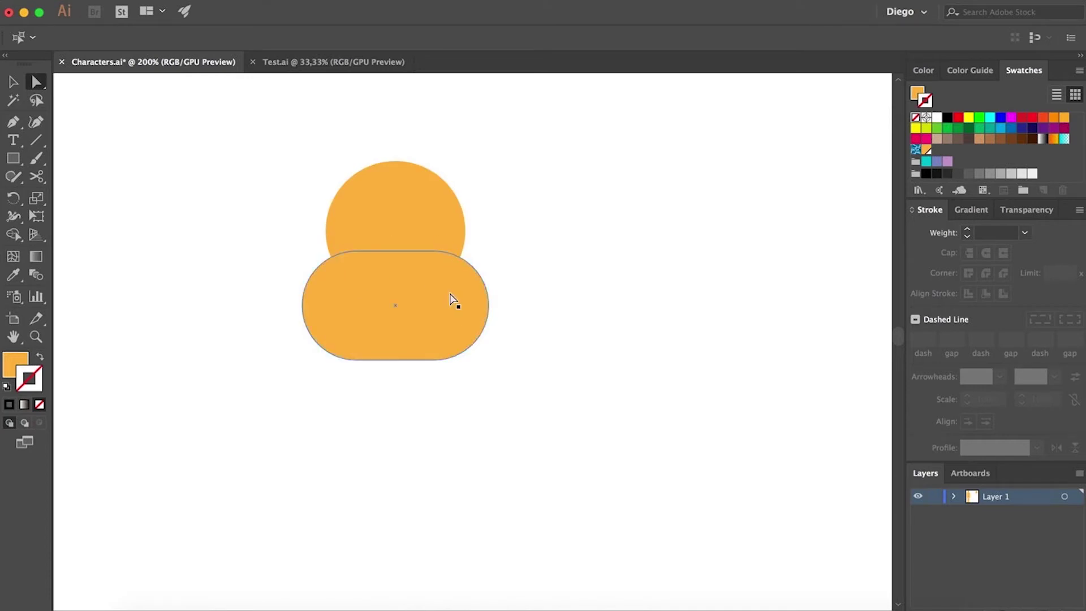
left_click(12, 160)
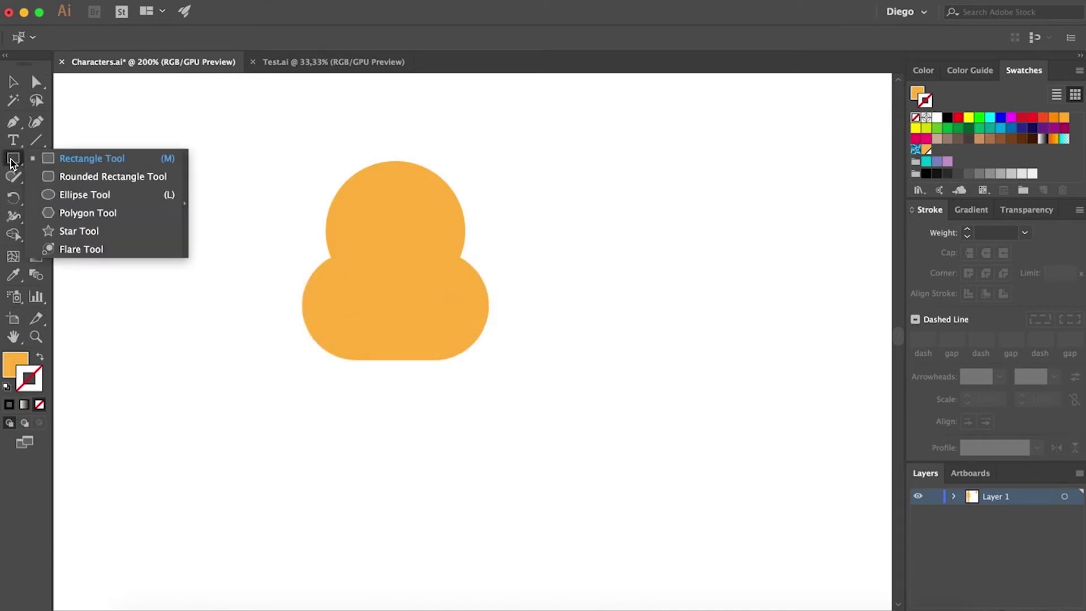
Draw a small circle on the head's left side and copy it to the right side.
left_click(67, 182)
left_click(12, 159)
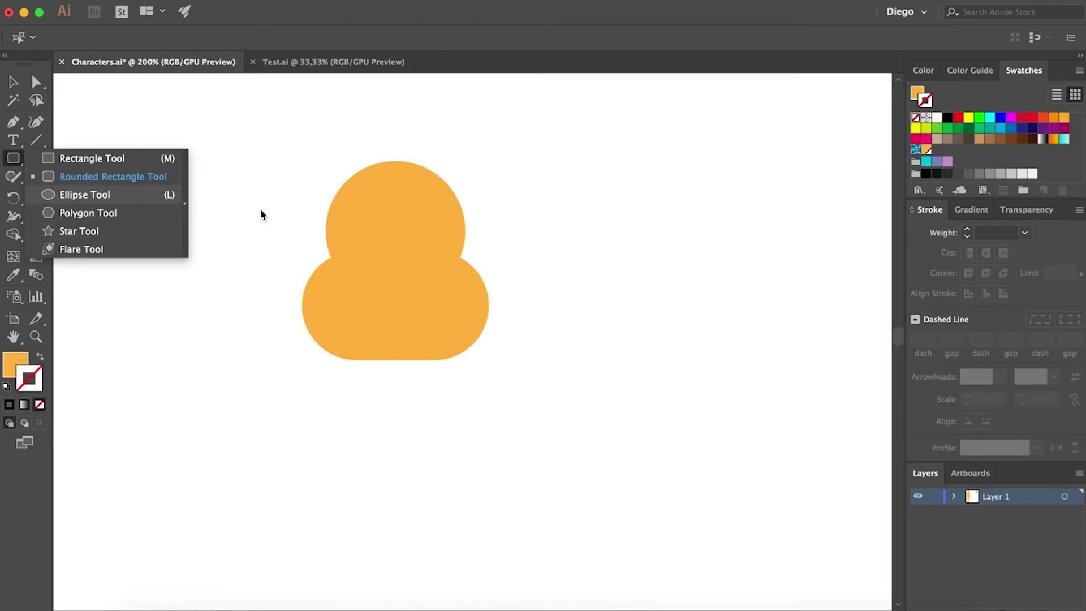
key("l")
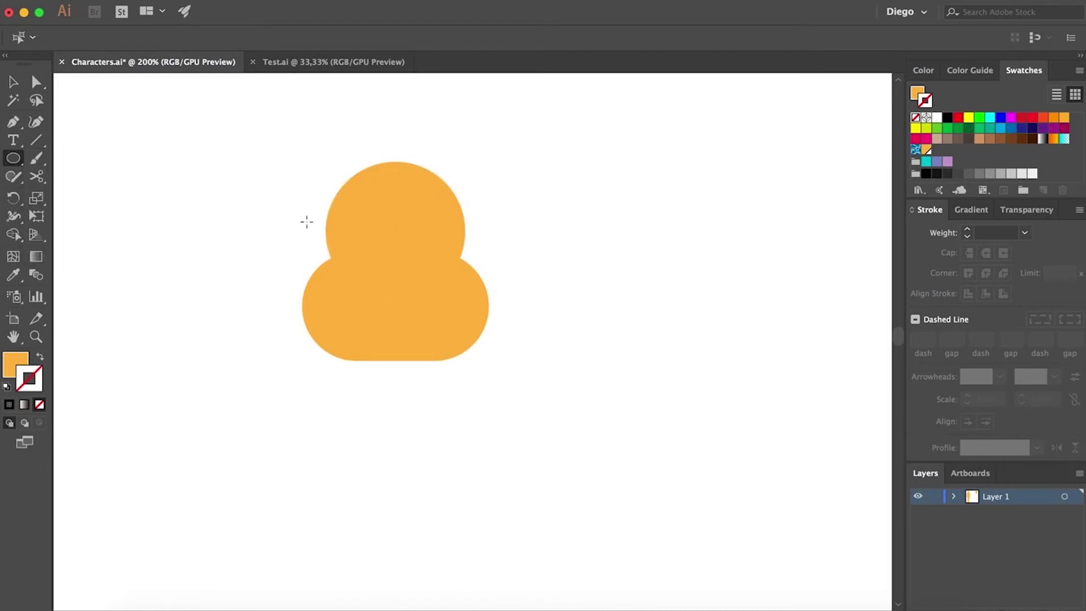
left_click_drag(303, 217, 337, 253)
key("a")
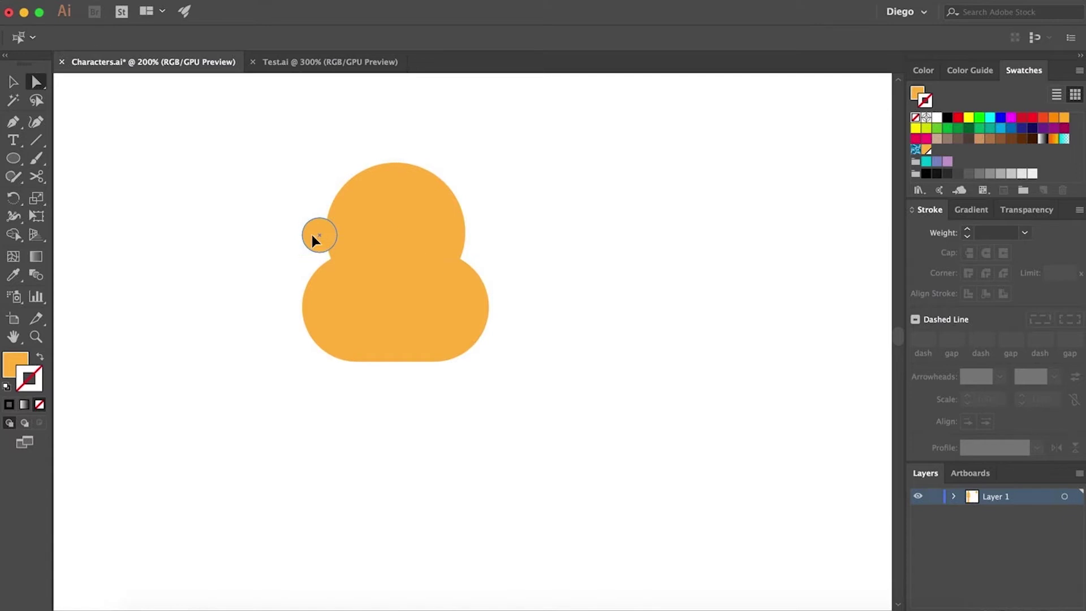
left_click(317, 237)
left_click_drag(319, 237, 474, 238)
left_click(521, 232)
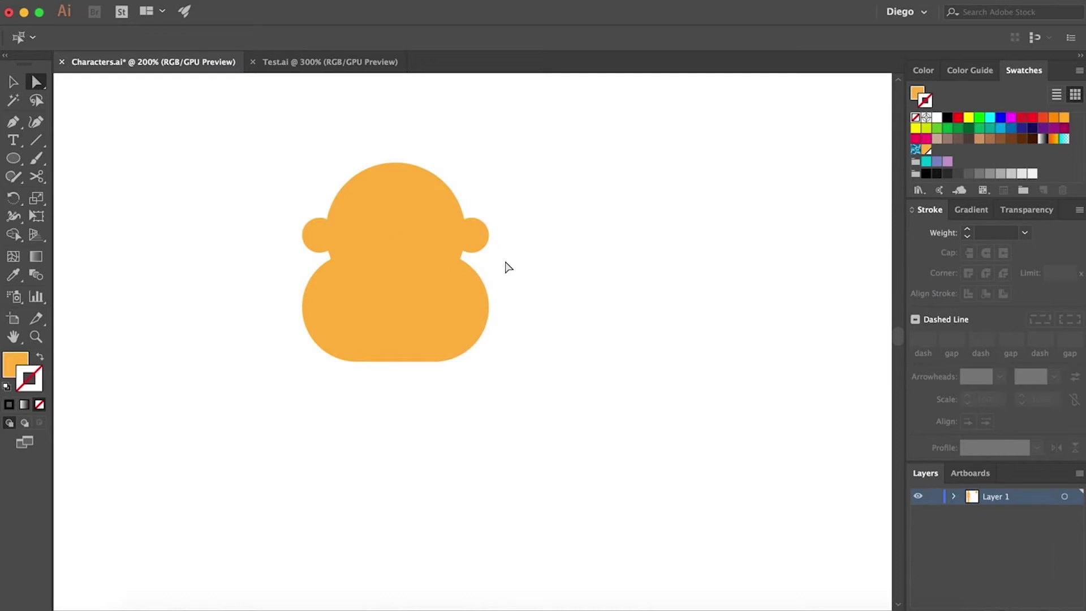
Draw a circle on top of the head and duplicate it to the right.
left_click(13, 158)
left_click_drag(358, 174, 401, 202)
key("a")
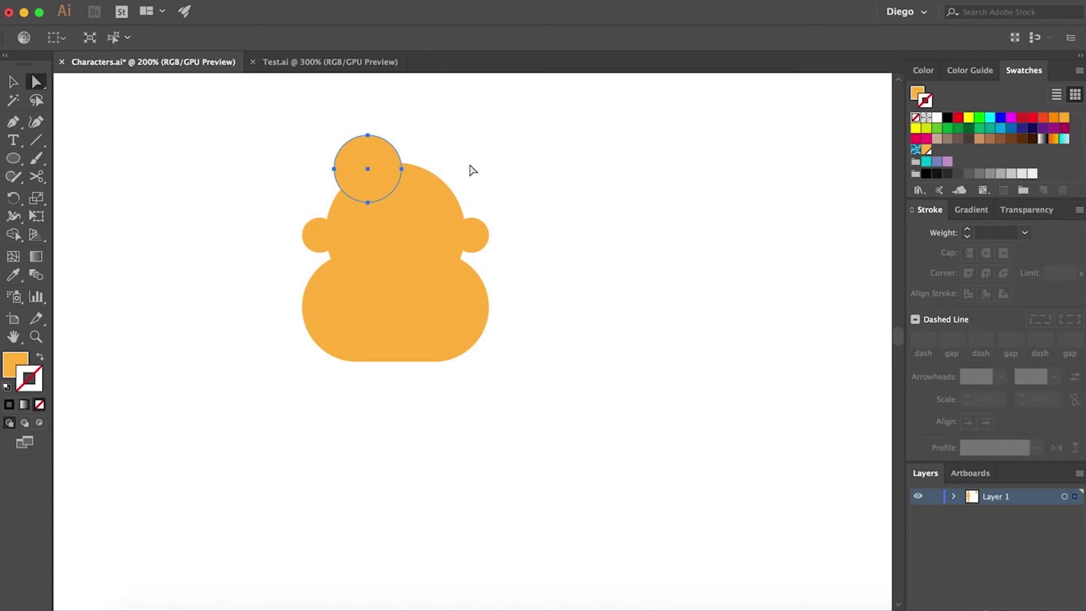
left_click_drag(357, 172, 417, 172)
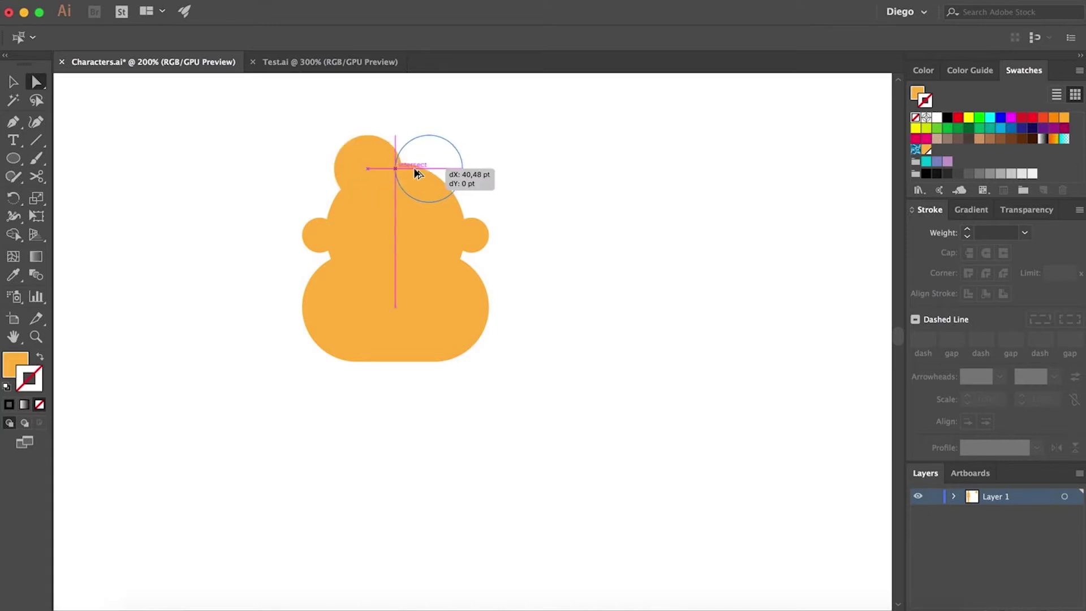
left_click(533, 172)
scroll(504, 175, "down", 2)
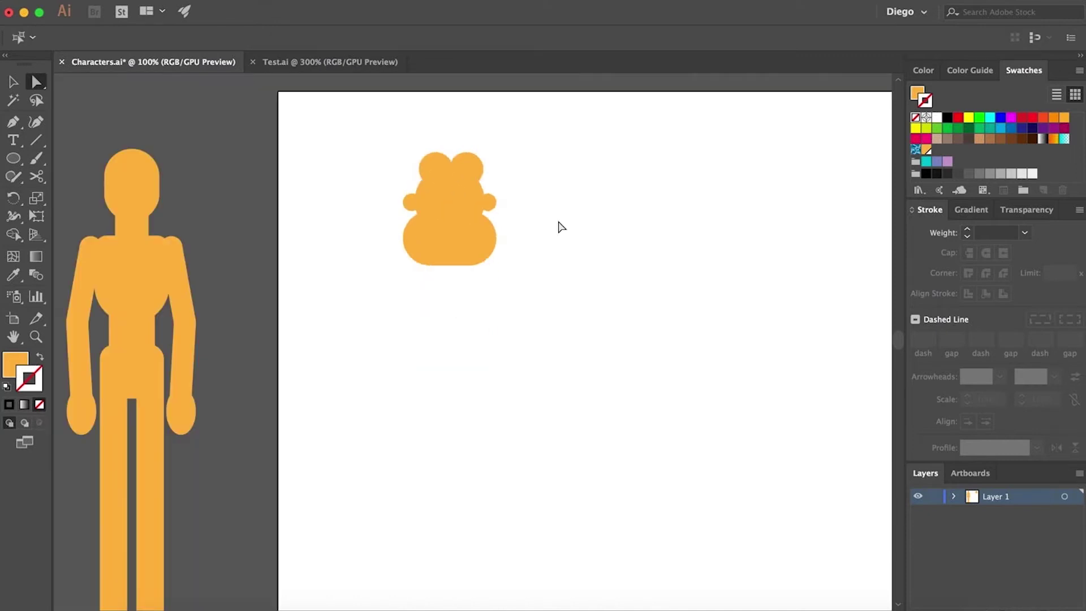
Select both top circles and group them with Ctrl+G.
left_click_drag(552, 221, 540, 217)
left_click(451, 169)
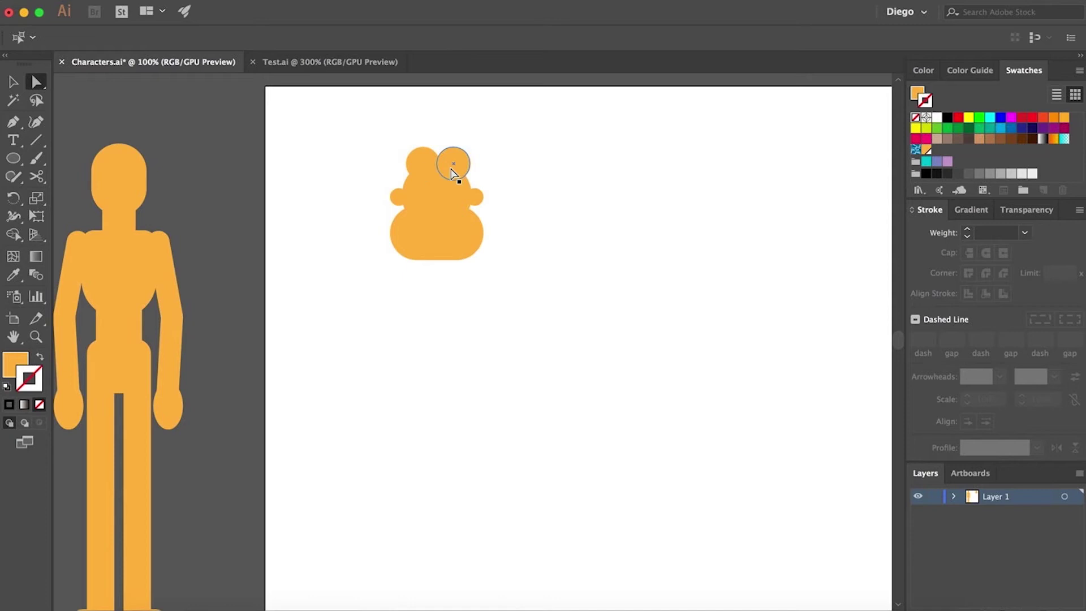
left_click(378, 217)
key("v")
left_click(423, 165)
left_click(460, 165, "shift")
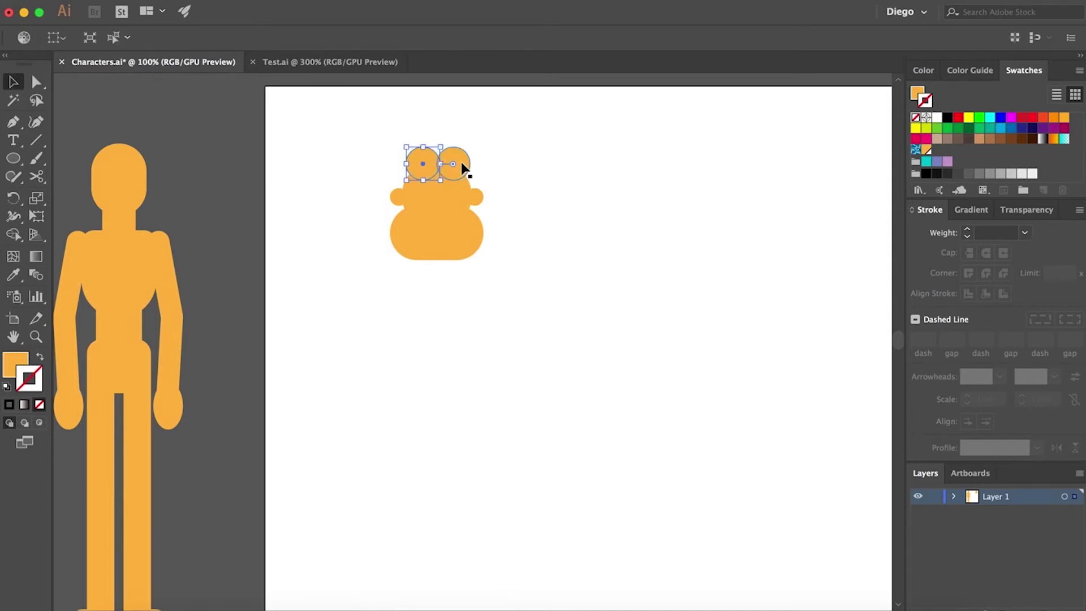
left_click(464, 165, "shift")
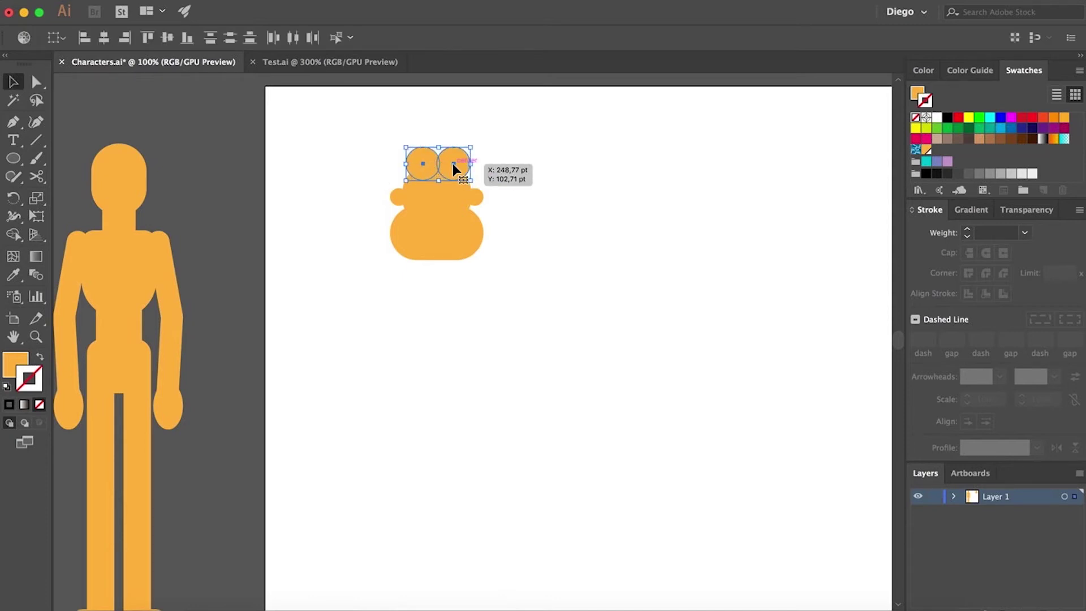
key("ctrl+g")
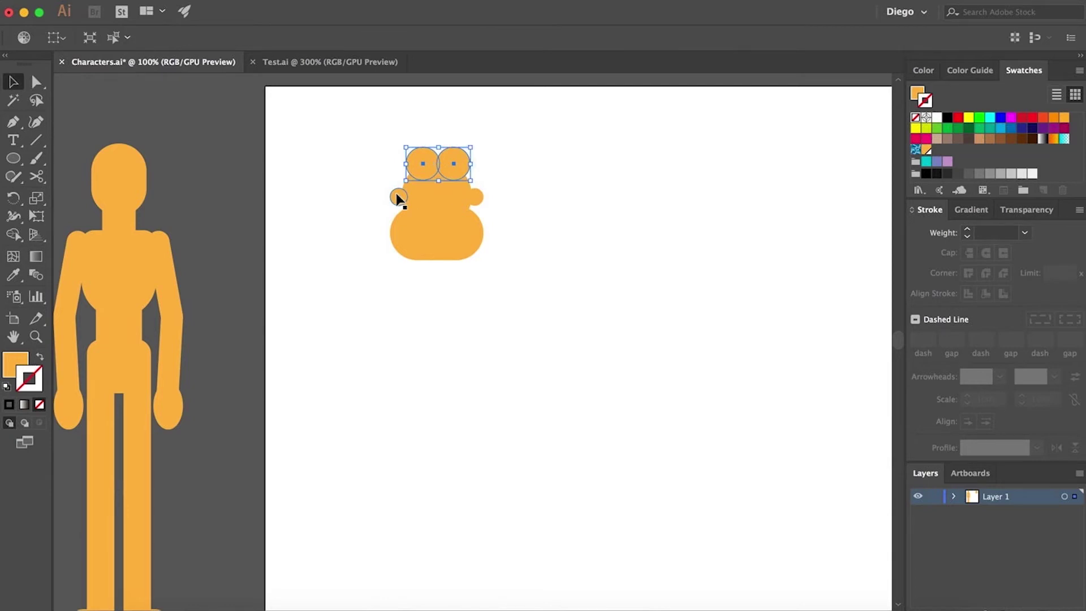
left_click(397, 197, "shift")
left_click(355, 137)
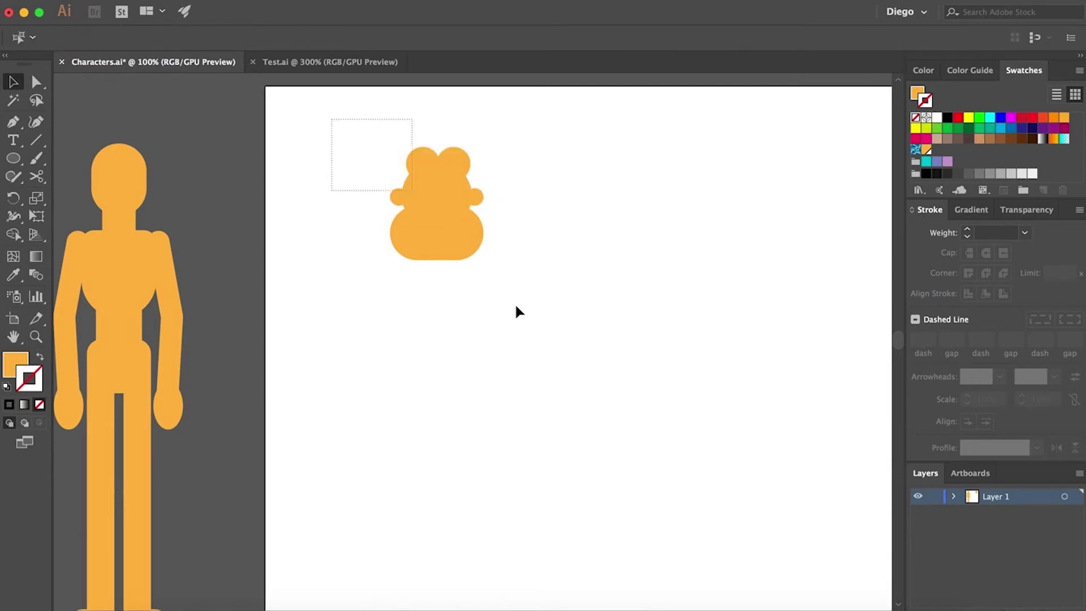
Select all the head and ear shapes and align them with Horizontal Align Center.
left_click_drag(515, 303, 520, 311)
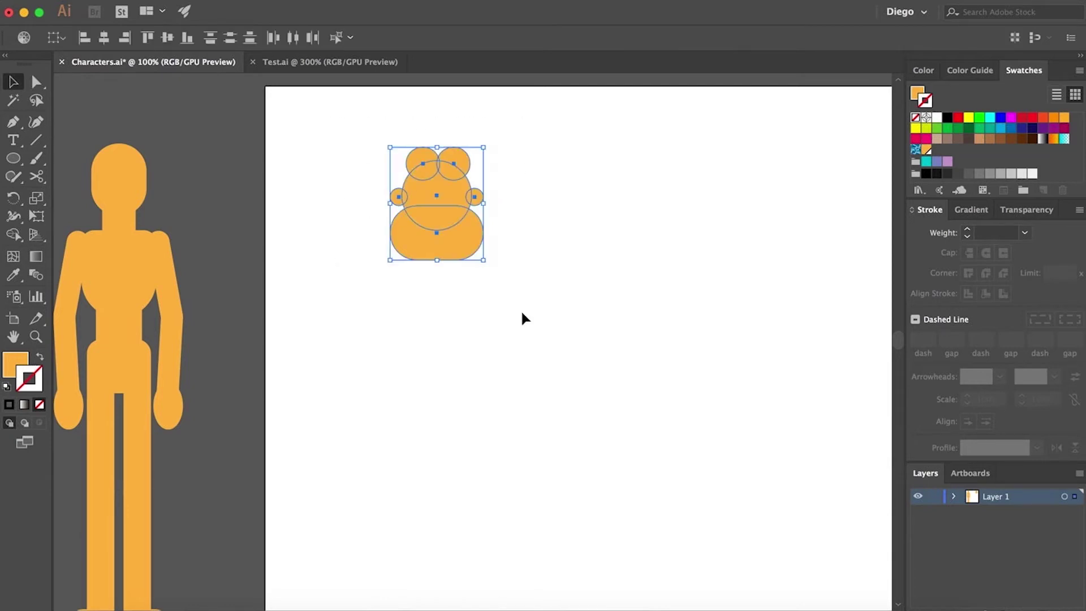
left_click(111, 45)
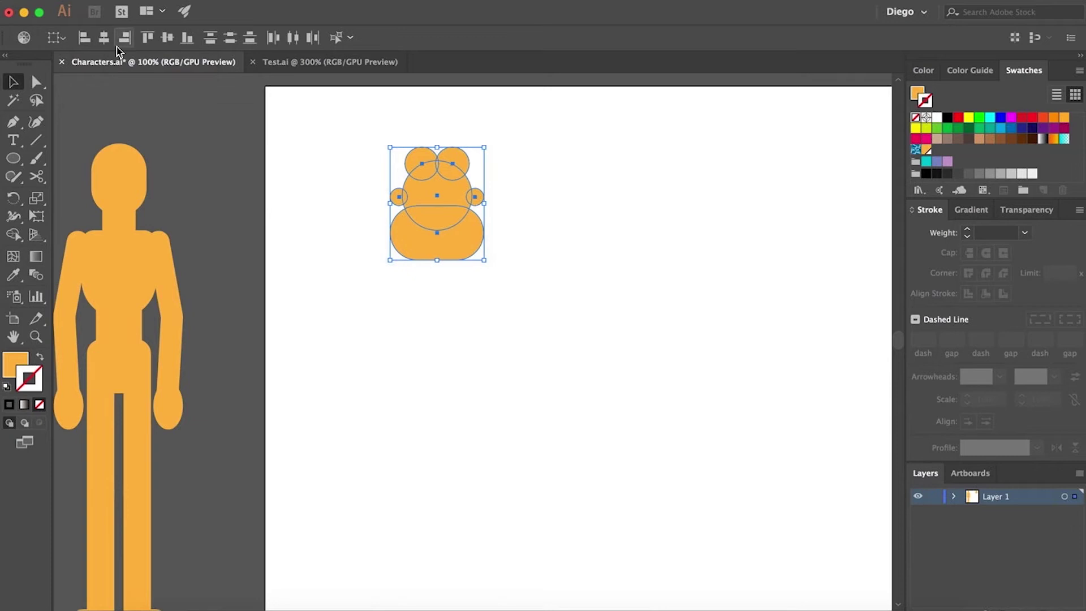
left_click(516, 176)
left_click_drag(360, 132, 512, 305)
key("a")
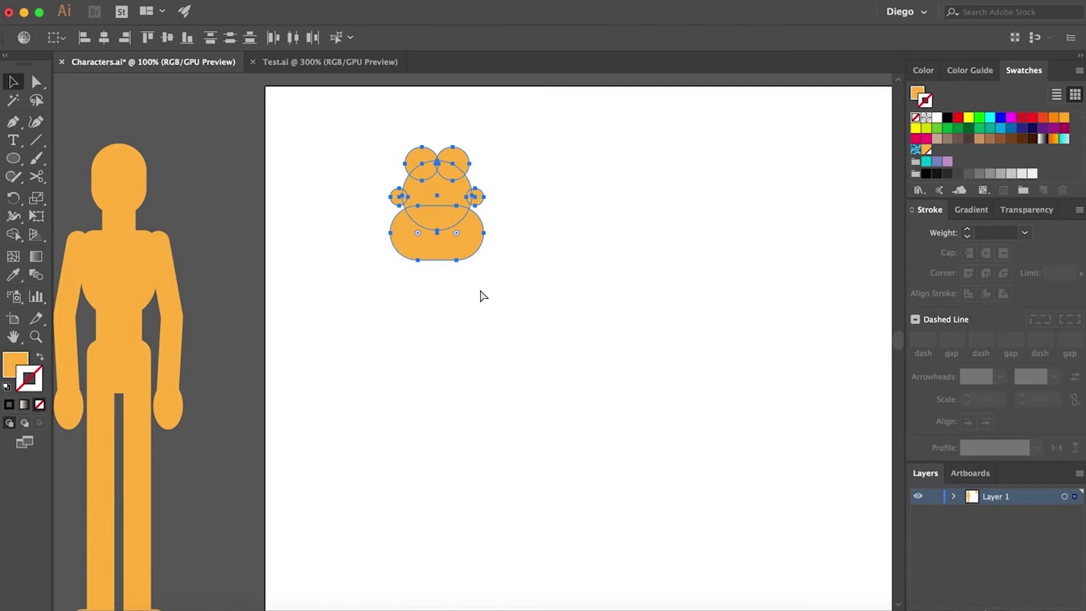
key("v")
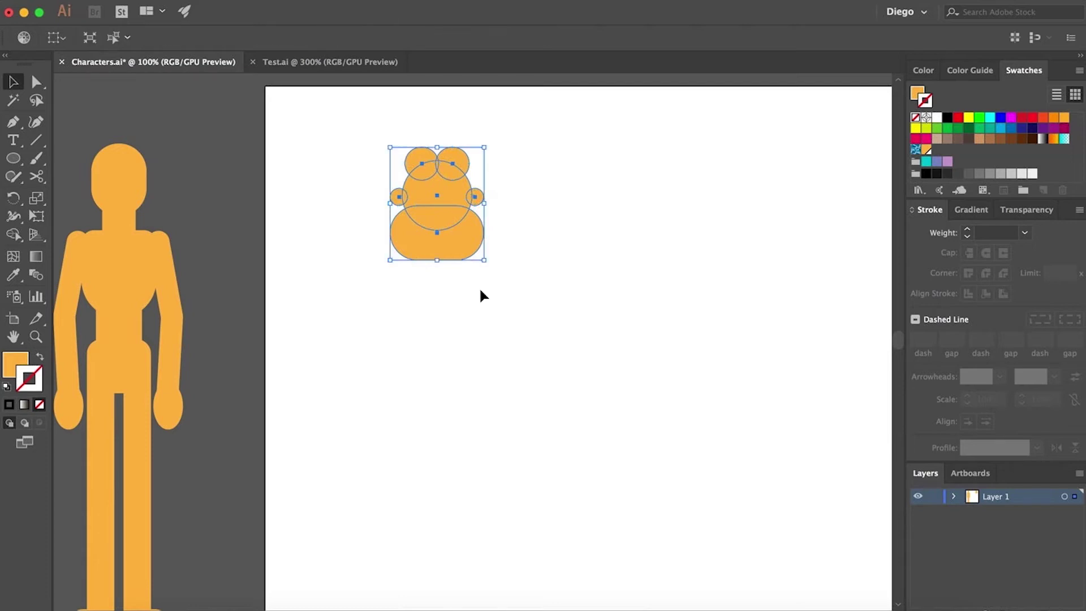
left_click(464, 291)
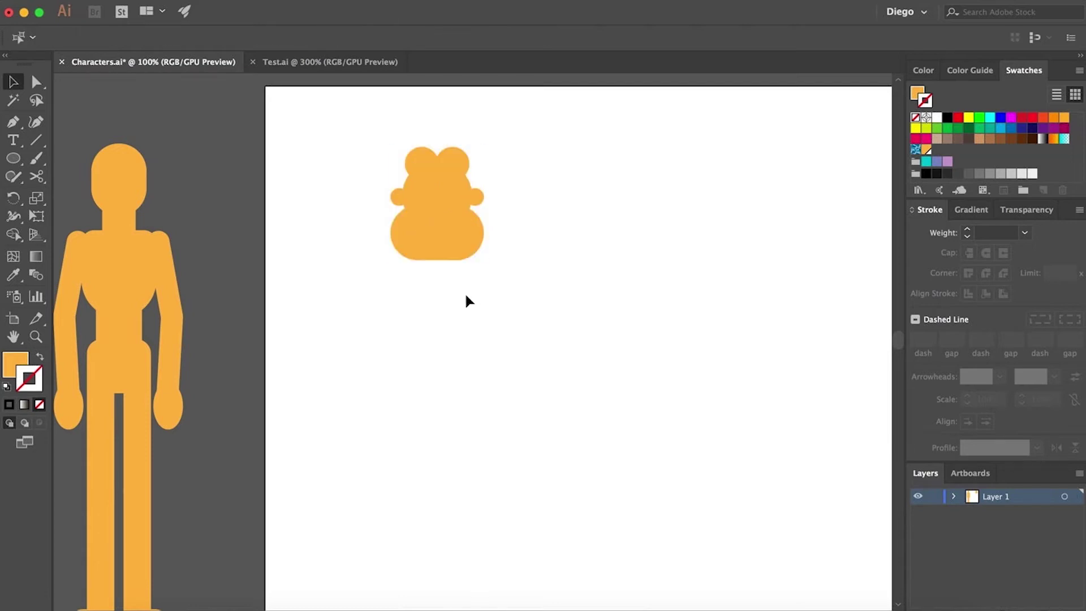
Draw a wide orange rectangle centred below the head.
left_click(13, 159)
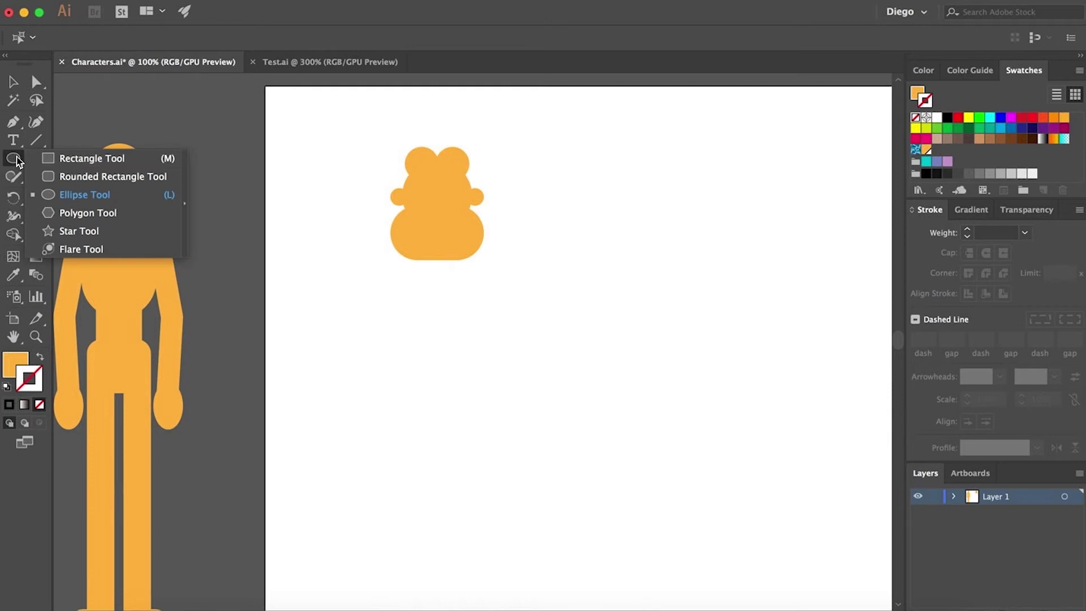
left_click(67, 160)
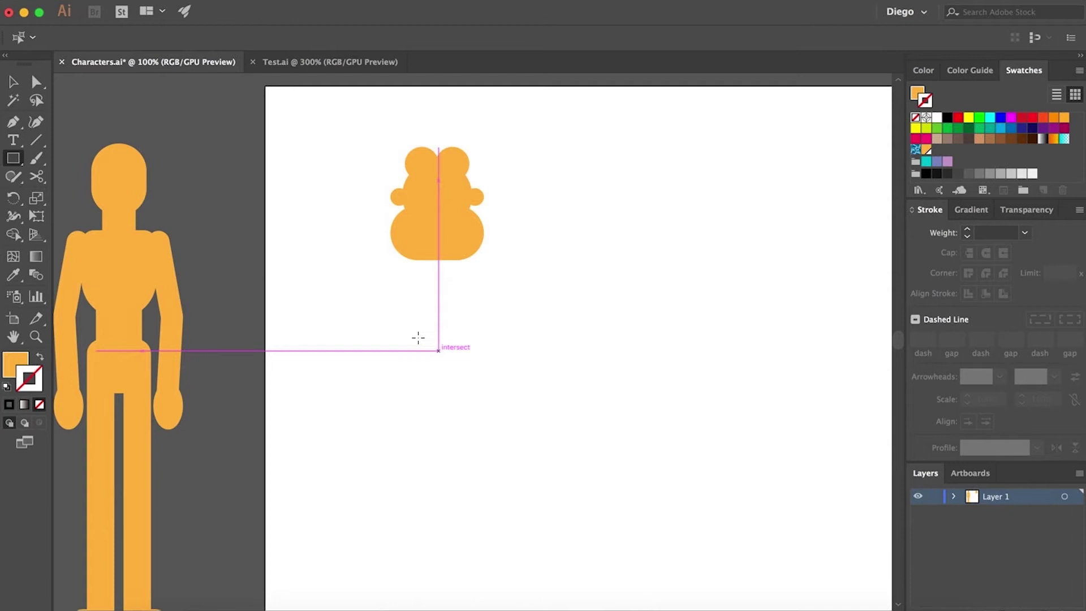
left_click_drag(438, 351, 322, 279)
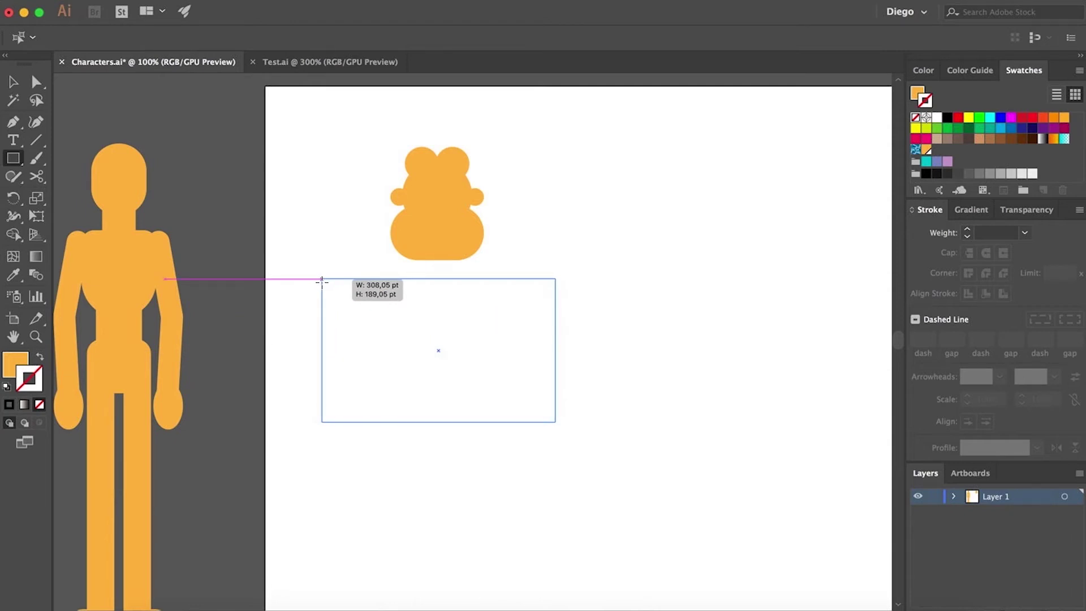
left_click_drag(322, 279, 314, 279)
key("a")
left_click(636, 343)
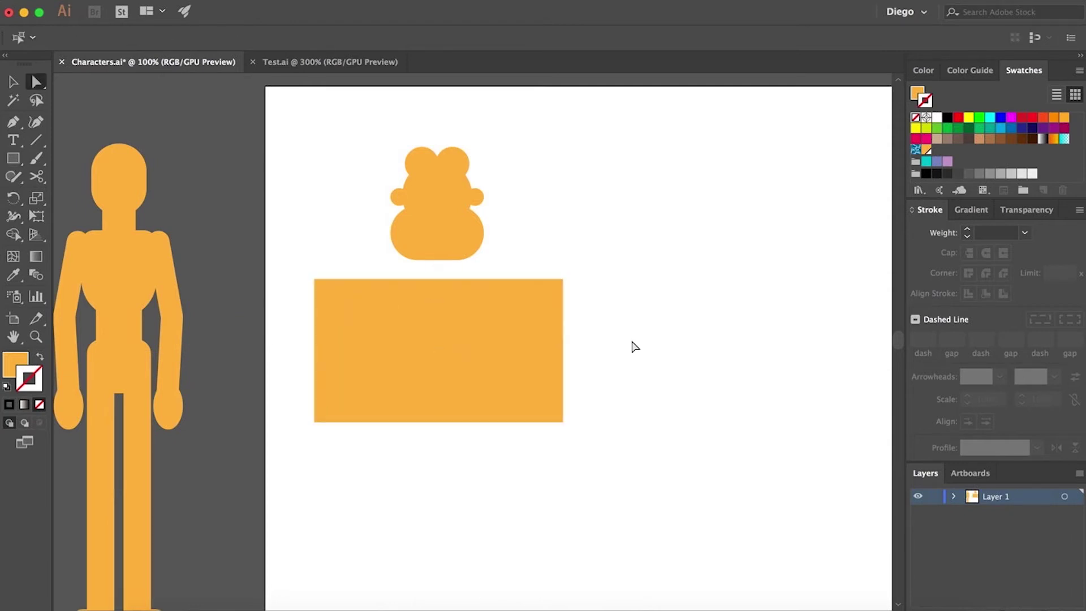
Round the rectangle's two bottom corners to 126,42 pt, forming a half-circle bowl.
left_click(295, 408)
left_click_drag(272, 363, 637, 469)
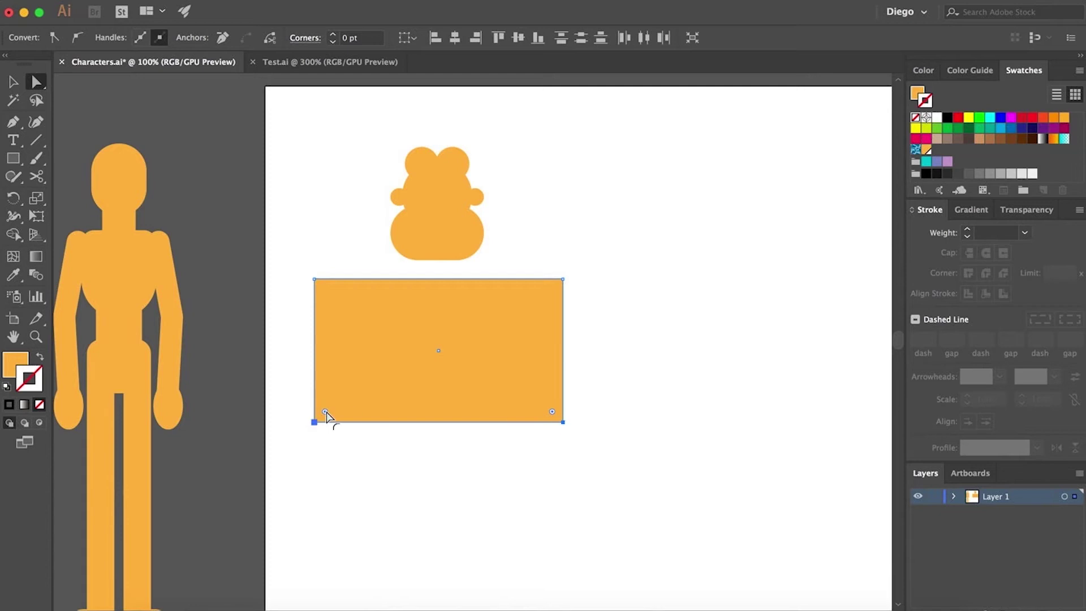
left_click_drag(325, 411, 407, 324)
left_click(584, 405)
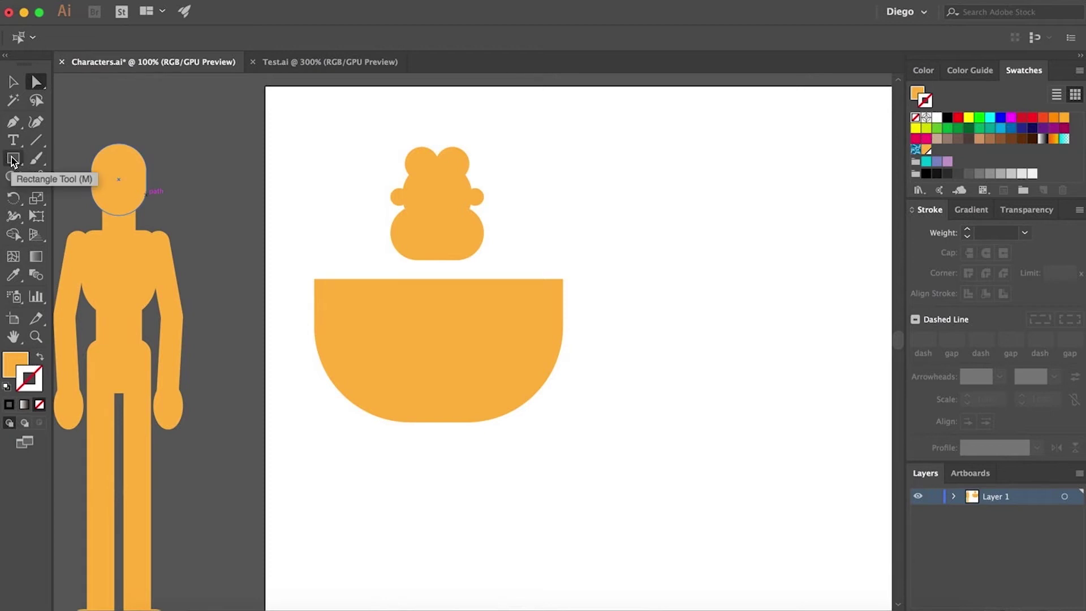
Draw a small neck rectangle between head and body, then move the head and neck up together.
left_click(12, 160)
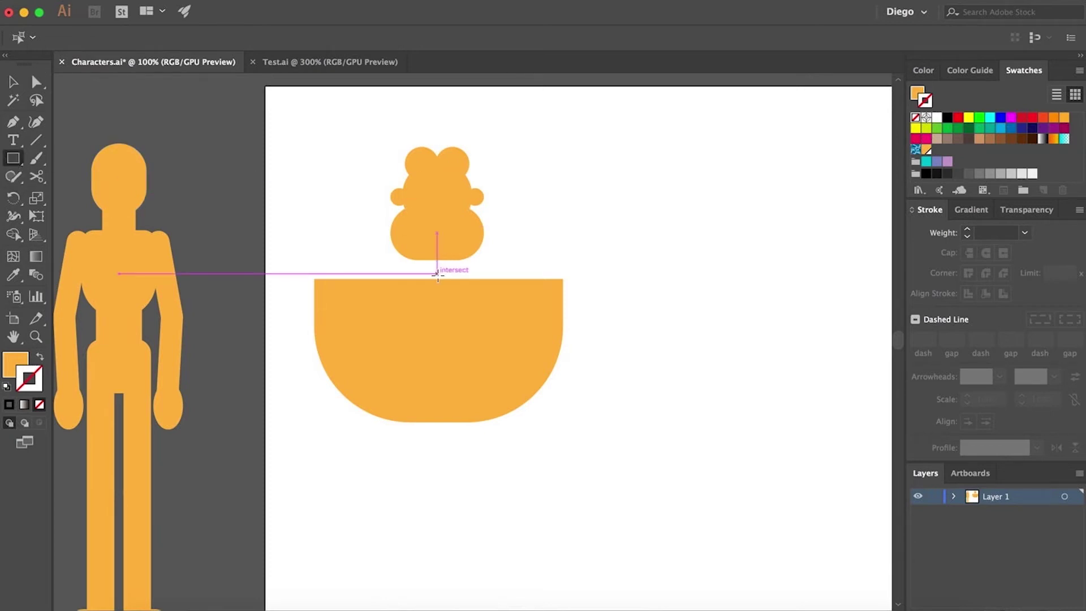
left_click_drag(437, 274, 425, 255)
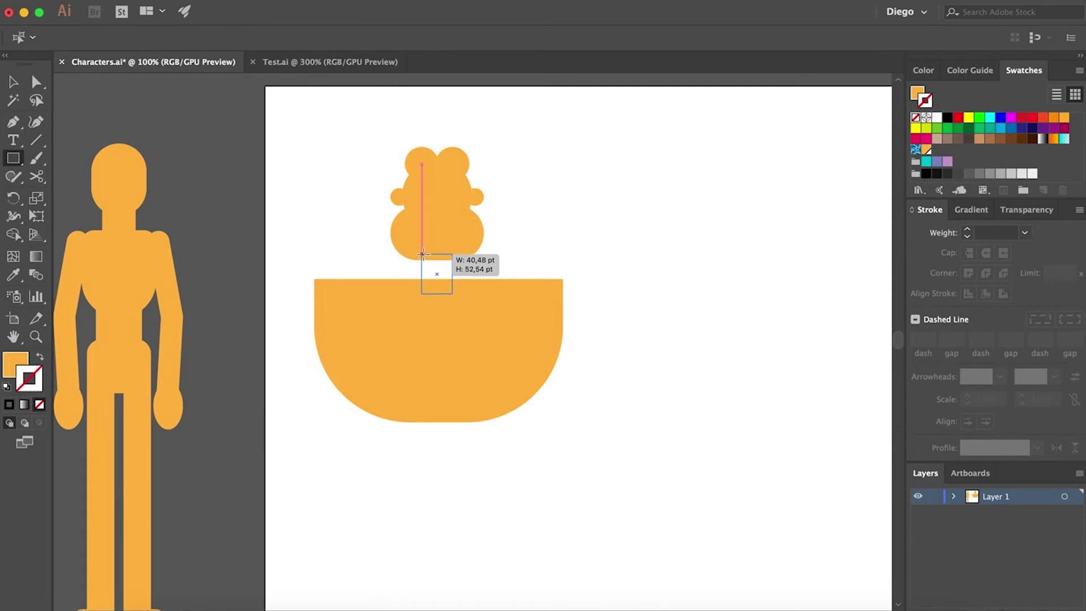
left_click_drag(425, 255, 410, 242)
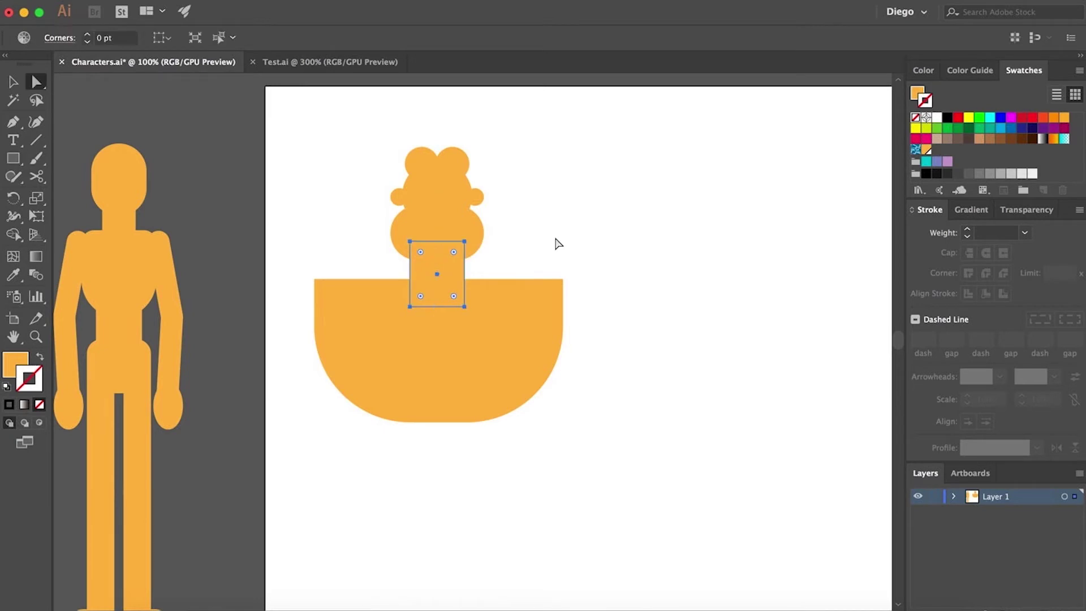
key("v")
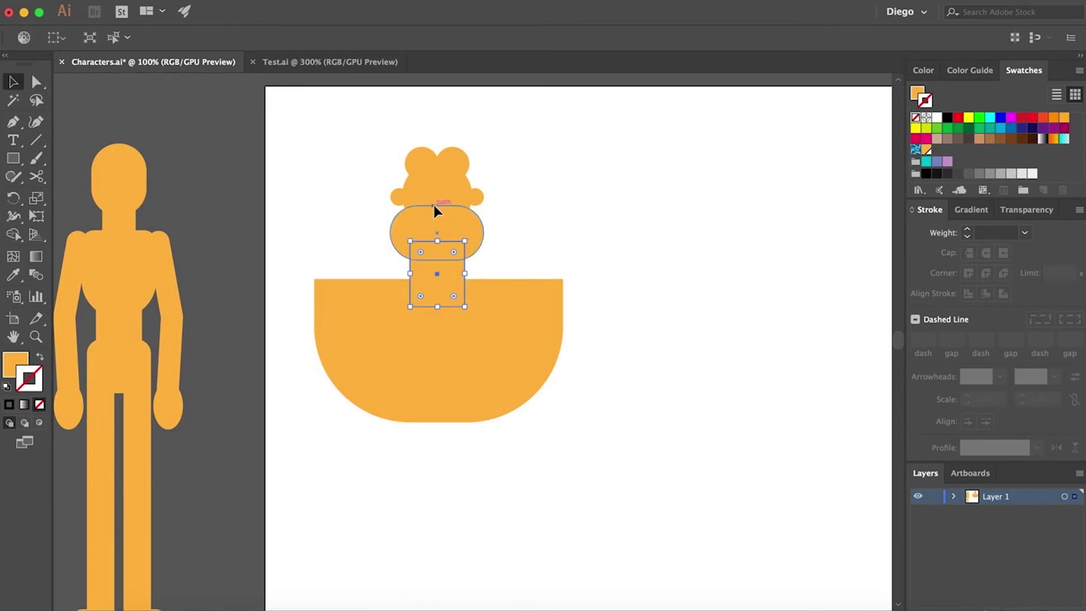
left_click(433, 202, "shift")
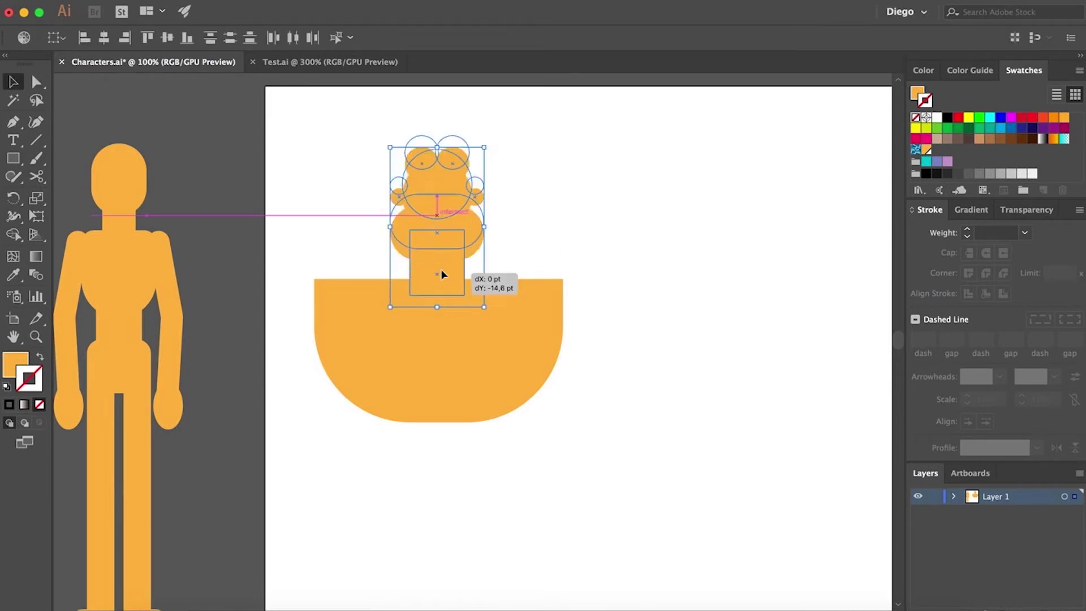
left_click_drag(442, 291, 443, 267)
left_click(554, 262)
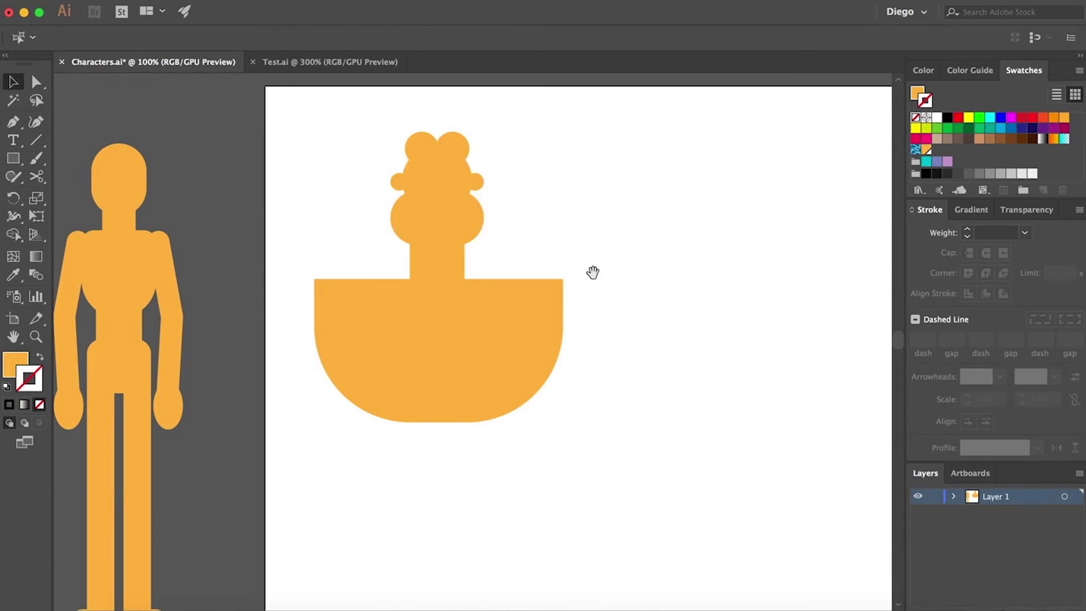
left_click_drag(593, 271, 583, 253)
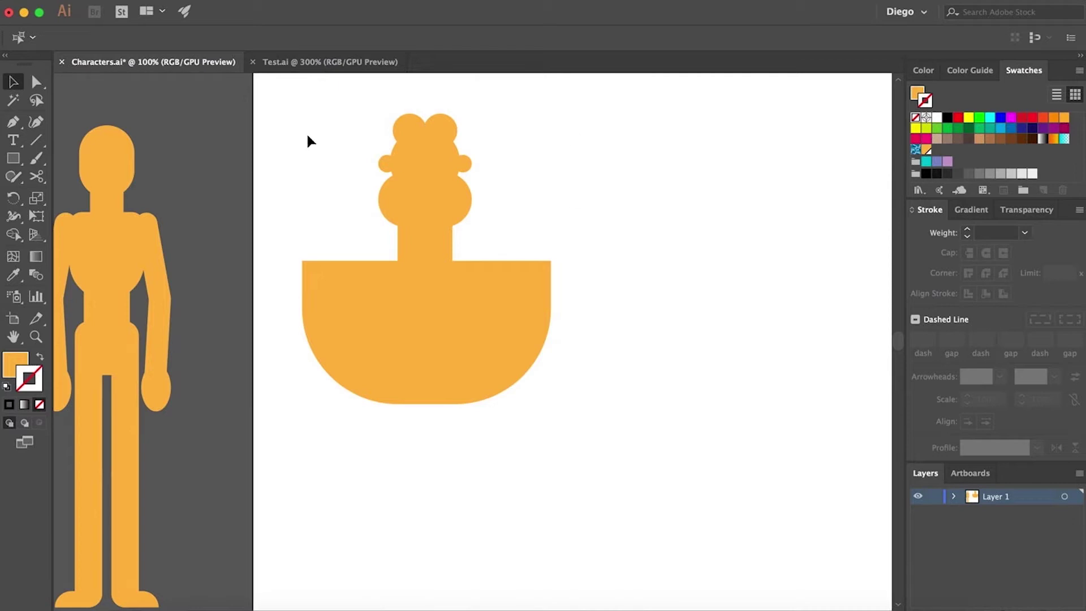
Scale the whole figure down proportionally to about 261 × 305 pt and shift it right.
left_click_drag(297, 115, 591, 456)
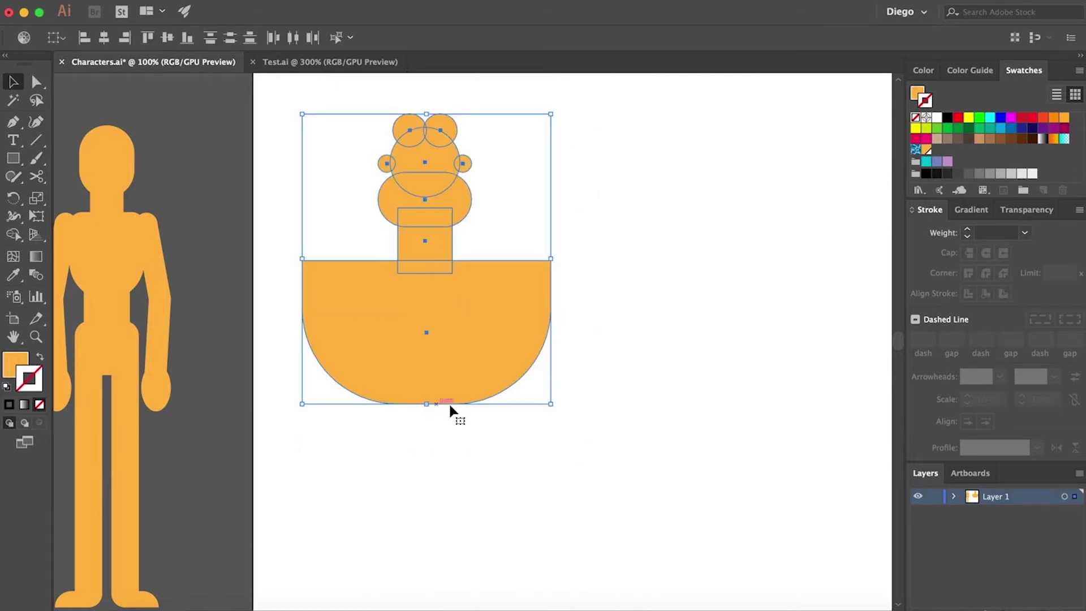
left_click_drag(426, 404, 429, 339)
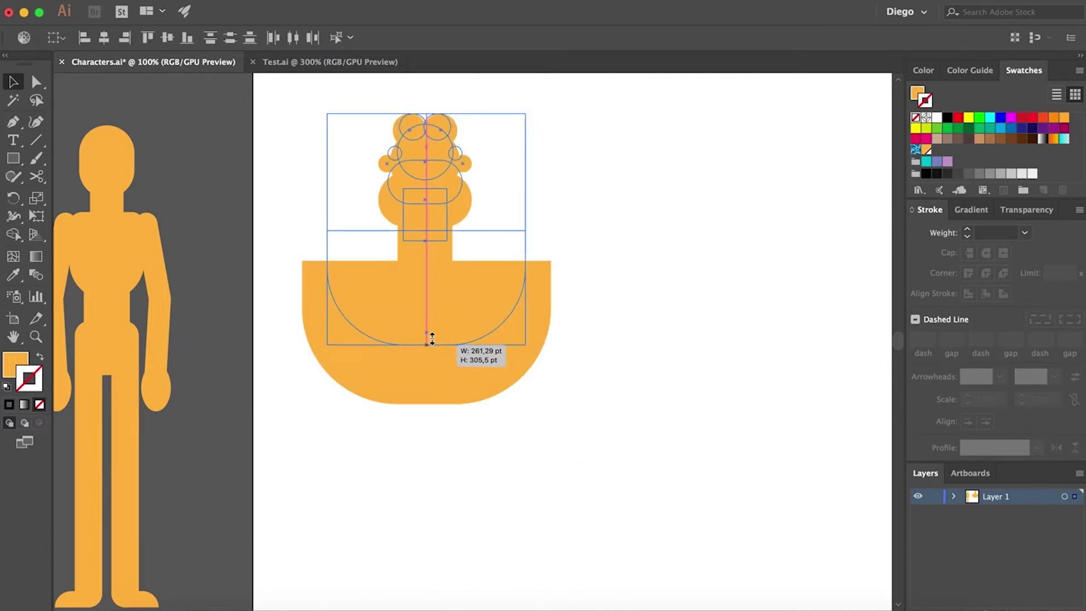
scroll(557, 361, "down", 2)
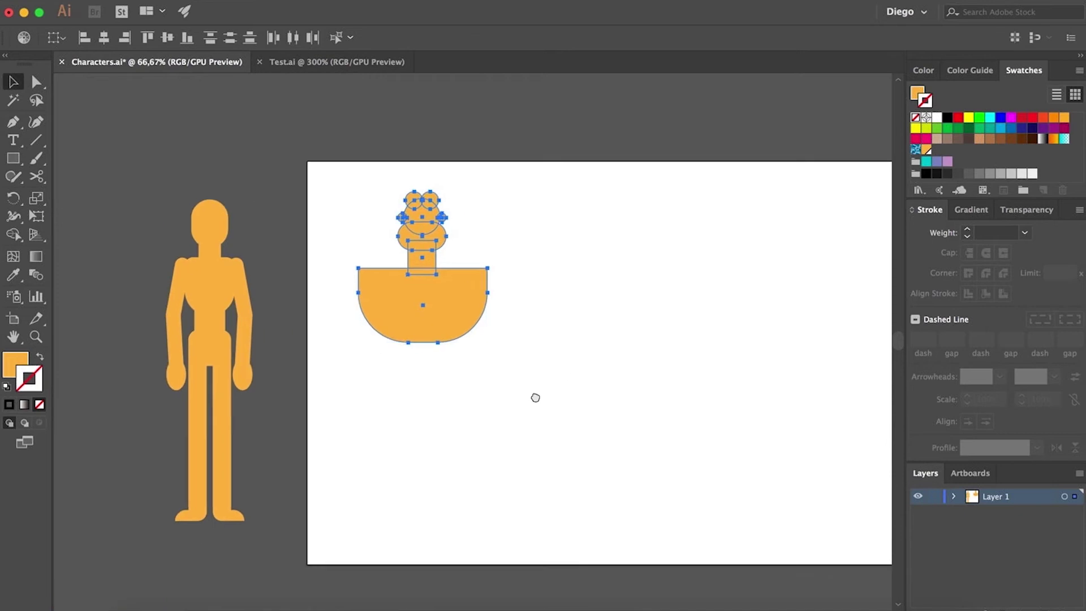
scroll(533, 393, "up", 2)
left_click_drag(413, 308, 477, 305)
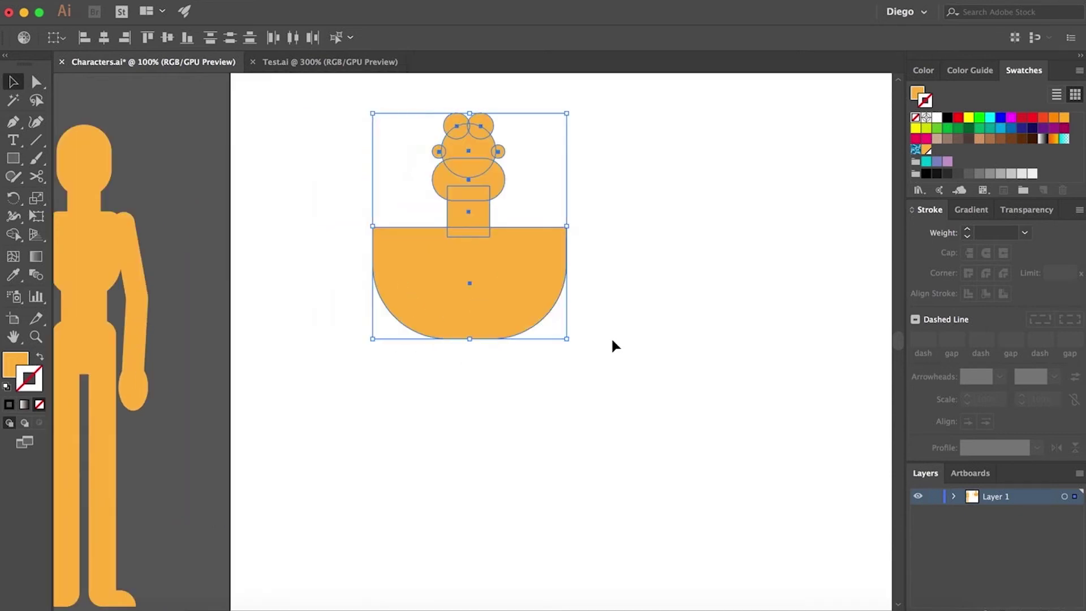
left_click(610, 338)
key("ctrl+minus")
left_click_drag(649, 368, 537, 339)
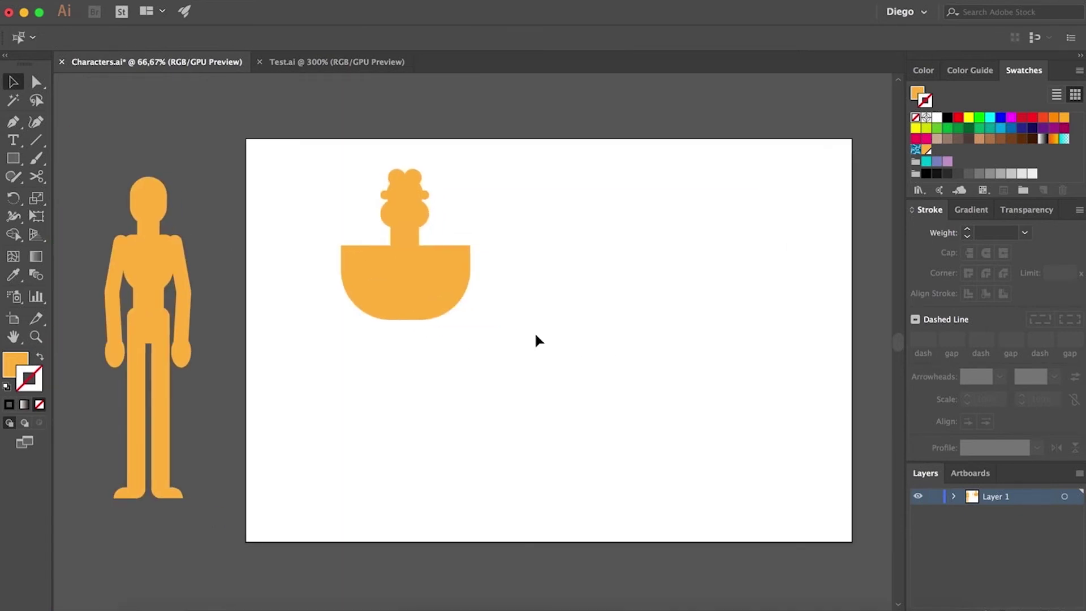
Draw a tall rectangle below the bowl and fully round its bottom corners.
left_click(17, 159)
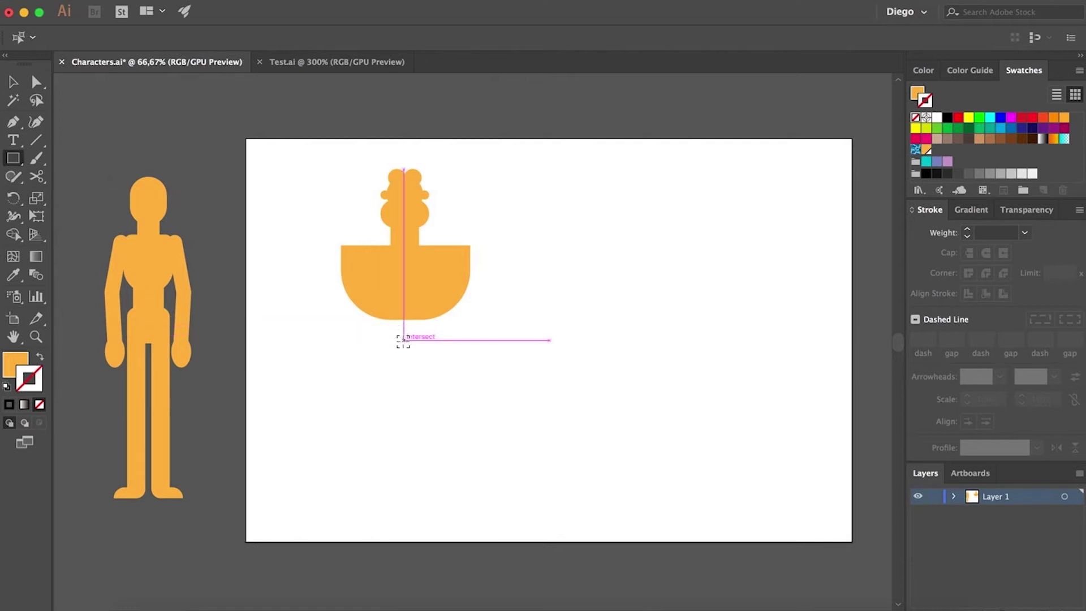
left_click_drag(403, 340, 378, 287)
left_click(447, 362)
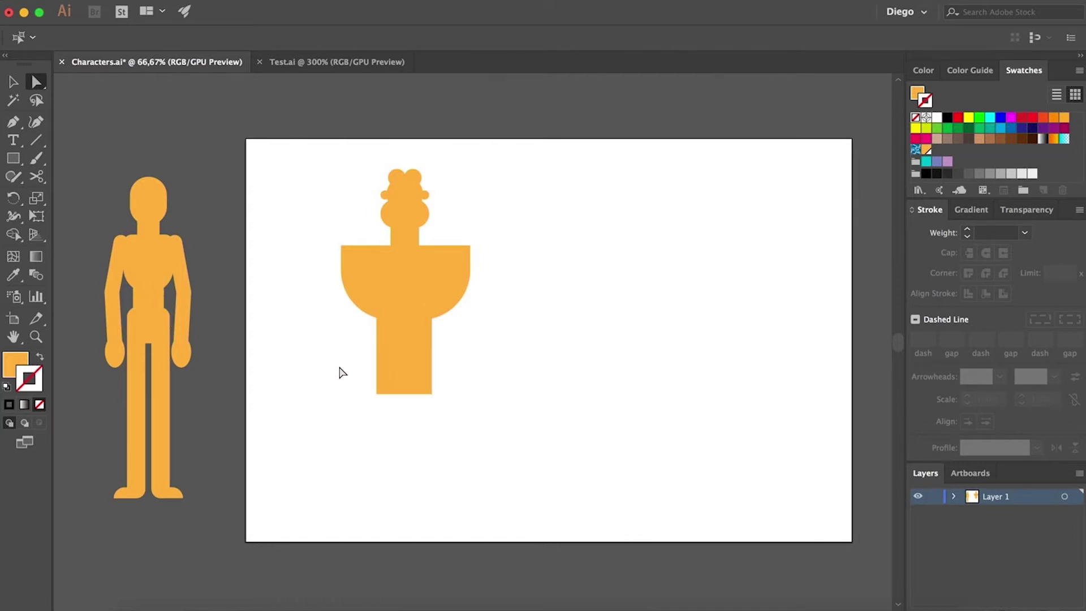
left_click_drag(338, 364, 566, 460)
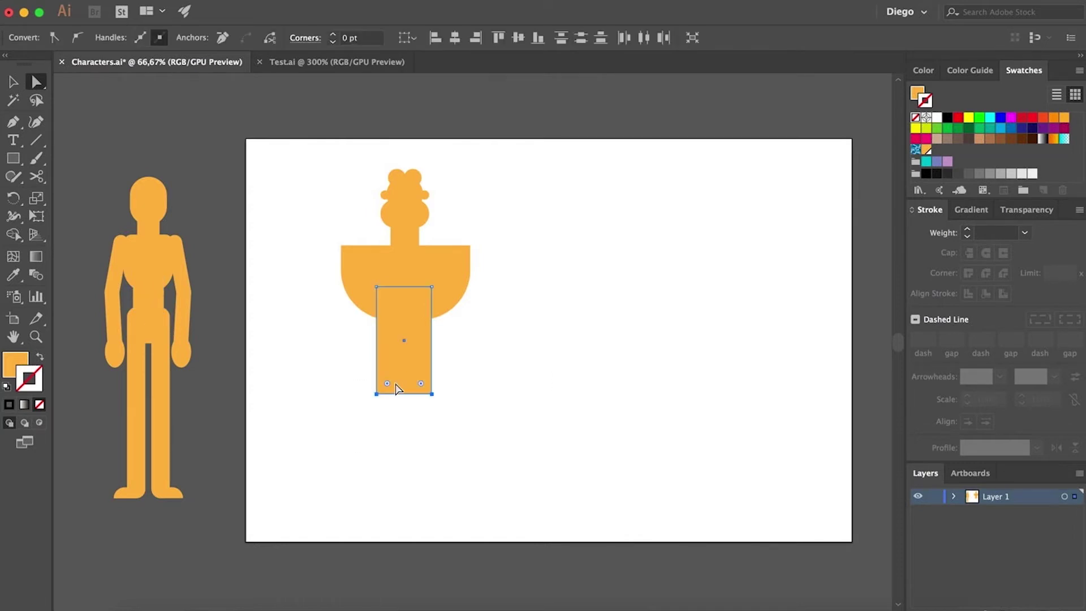
left_click_drag(387, 384, 469, 362)
left_click(534, 356)
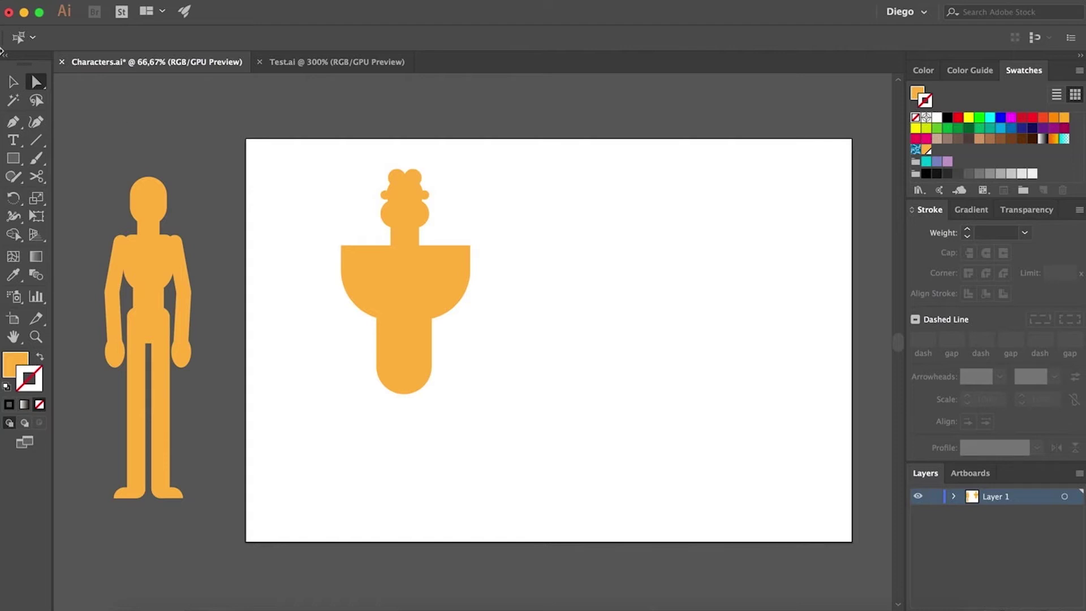
Select the whole figure and scale it down proportionally from the bottom handle.
left_click(14, 81)
left_click_drag(311, 157, 512, 433)
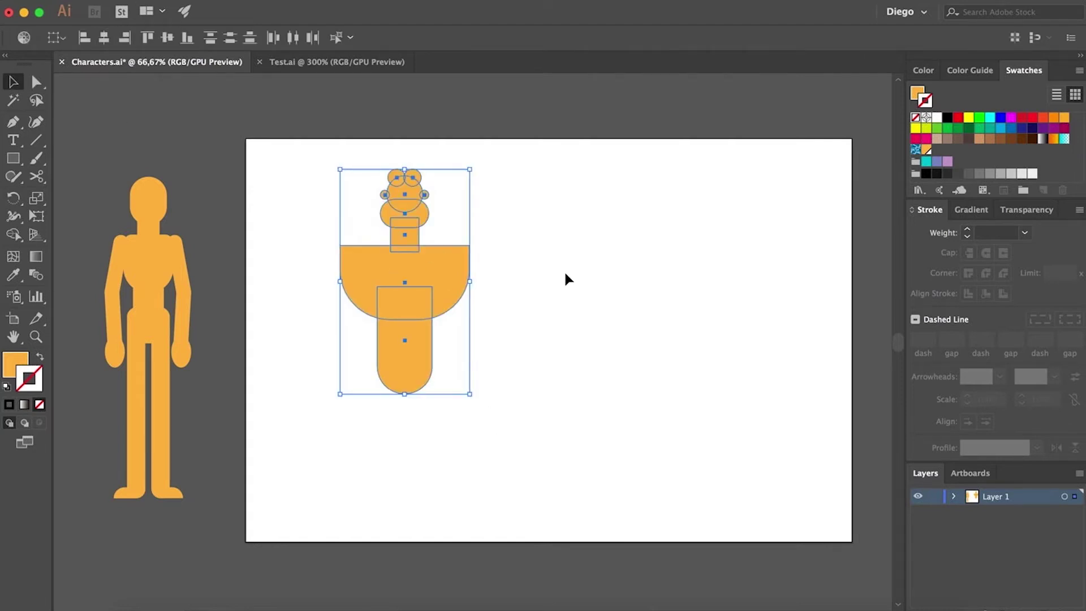
left_click(540, 266)
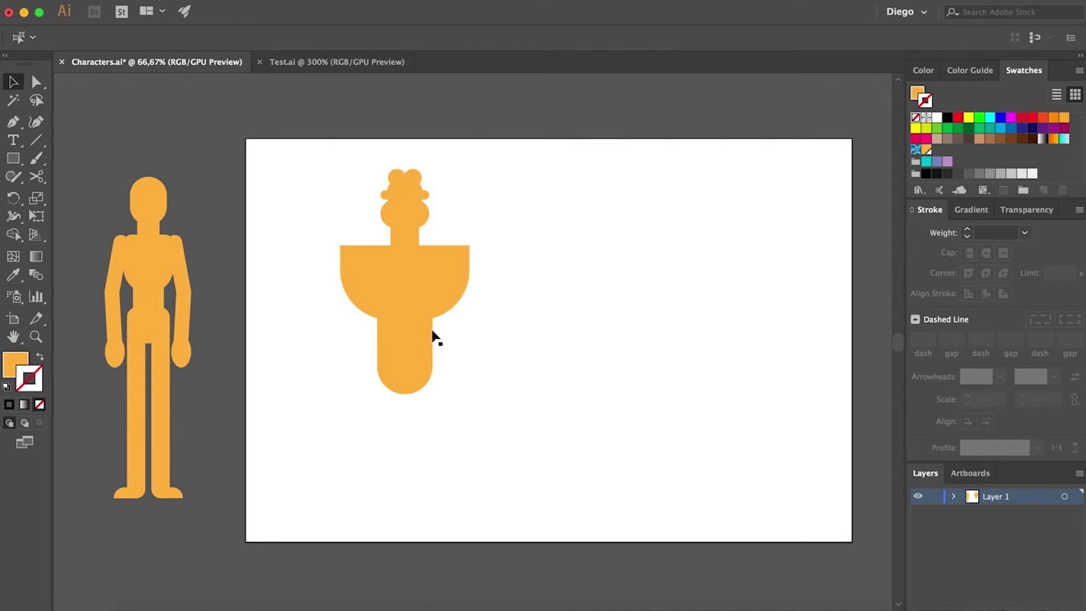
left_click_drag(291, 162, 484, 422)
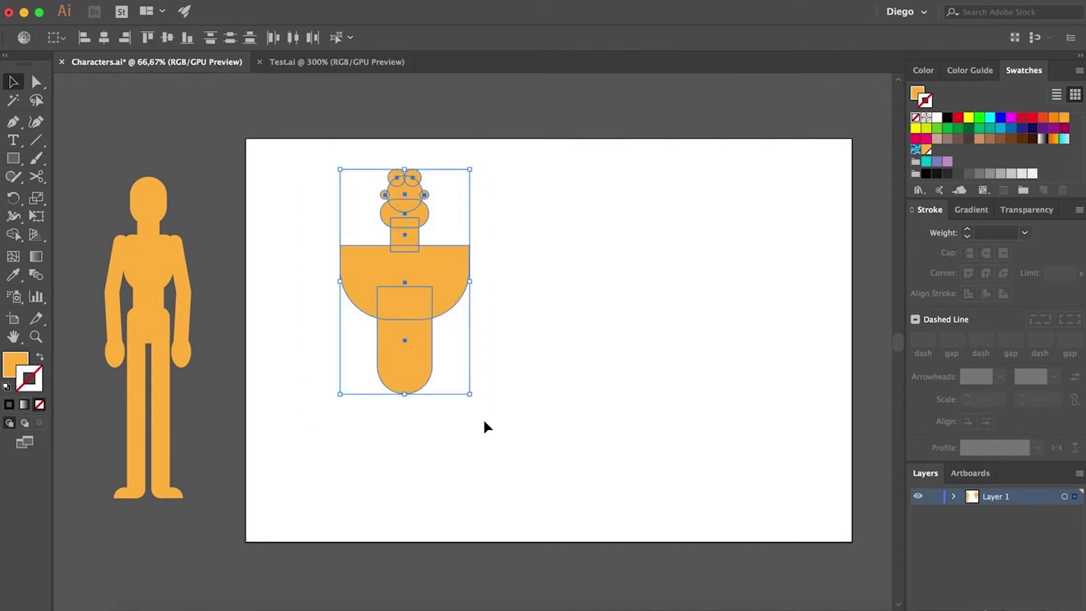
left_click_drag(400, 397, 404, 352)
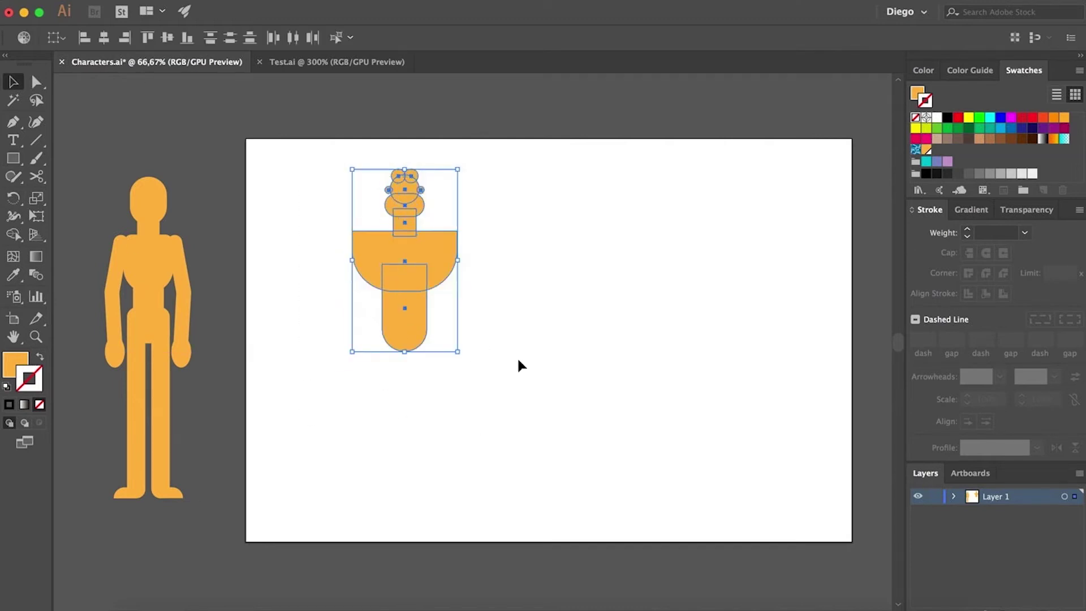
left_click(533, 380)
key("super+1")
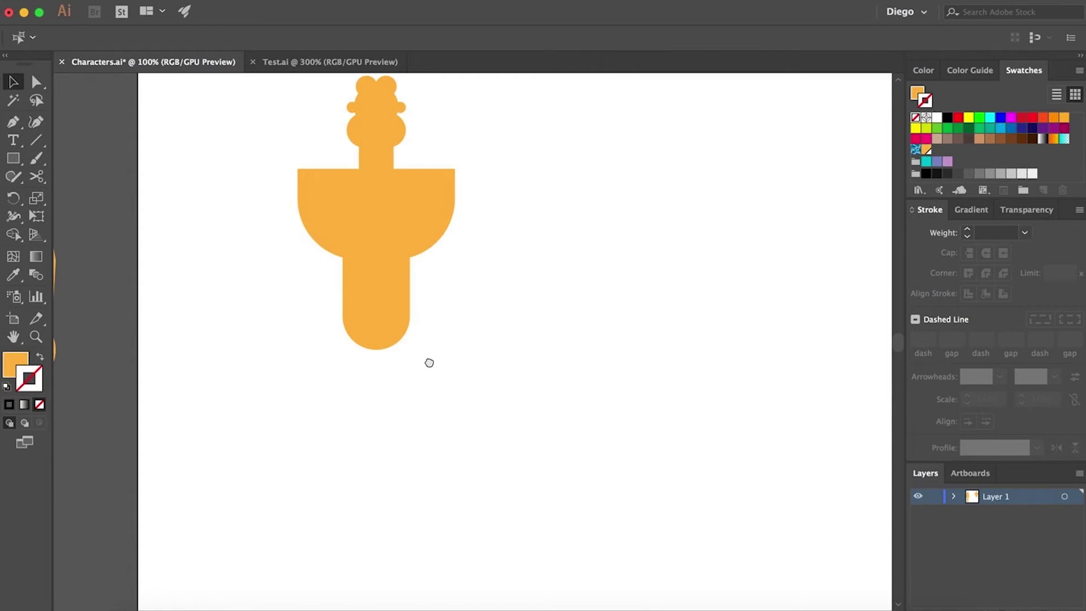
Draw a thin leg rectangle under the lower body and place a second leg beside it.
scroll(430, 364, "down", 1)
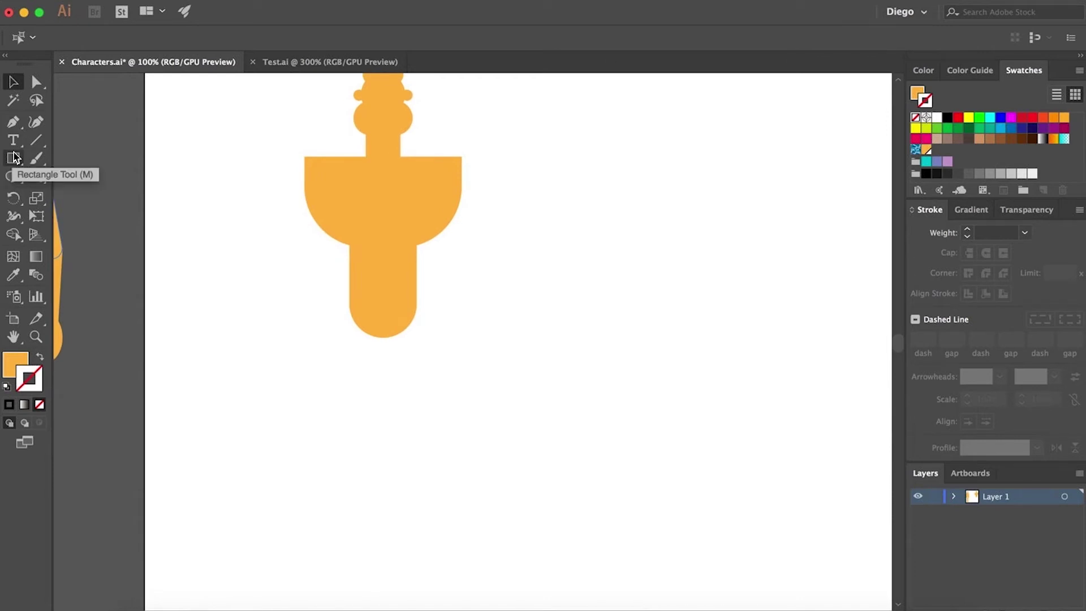
left_click(14, 158)
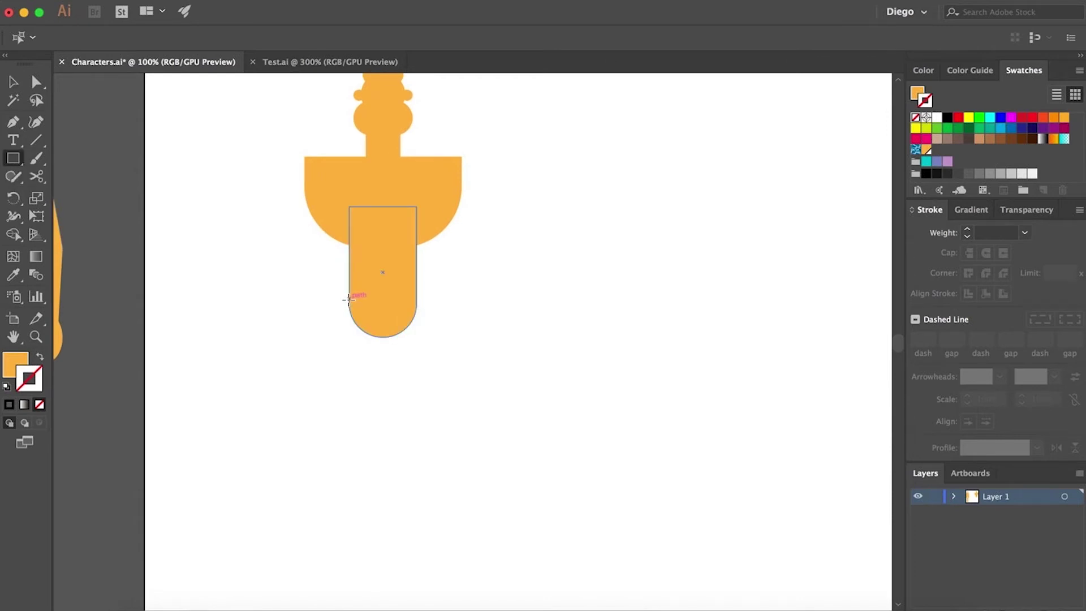
left_click_drag(349, 299, 382, 486)
key("a")
left_click(428, 445)
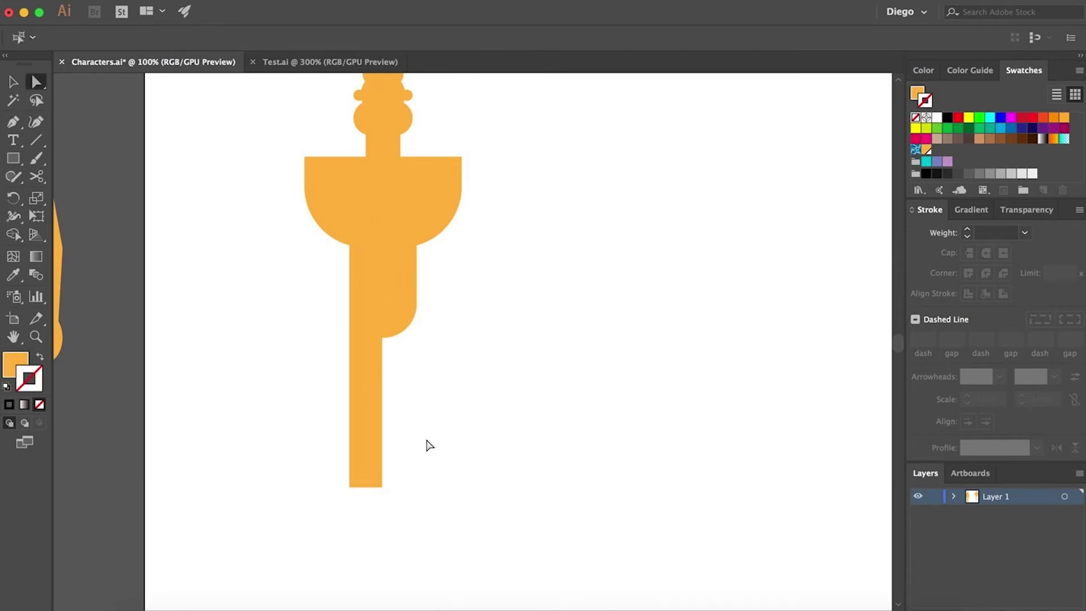
scroll(366, 424, "up", 1)
left_click(366, 419)
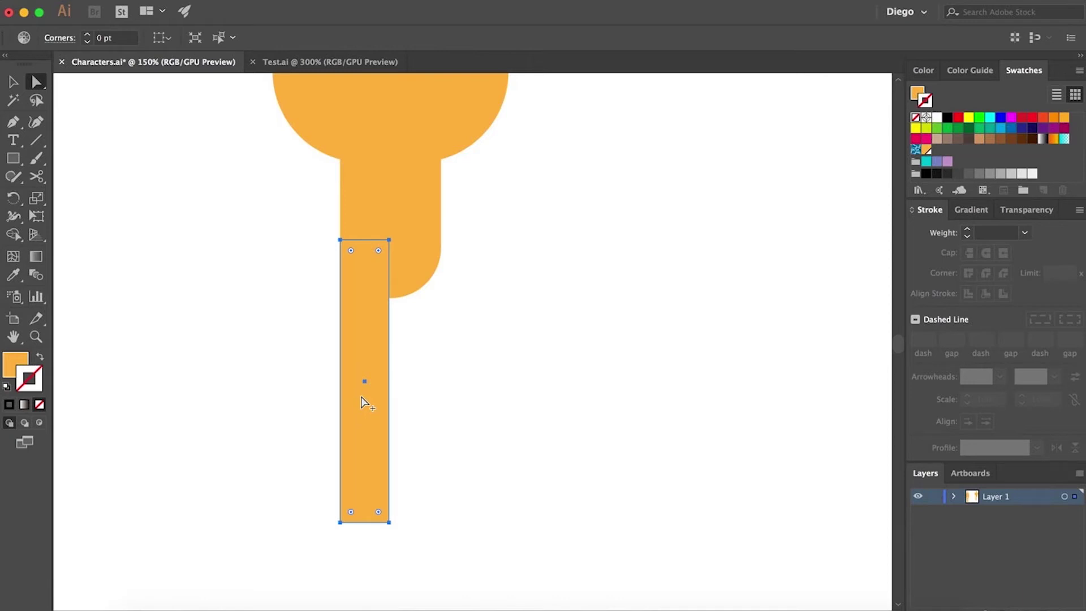
left_click_drag(361, 397, 419, 405)
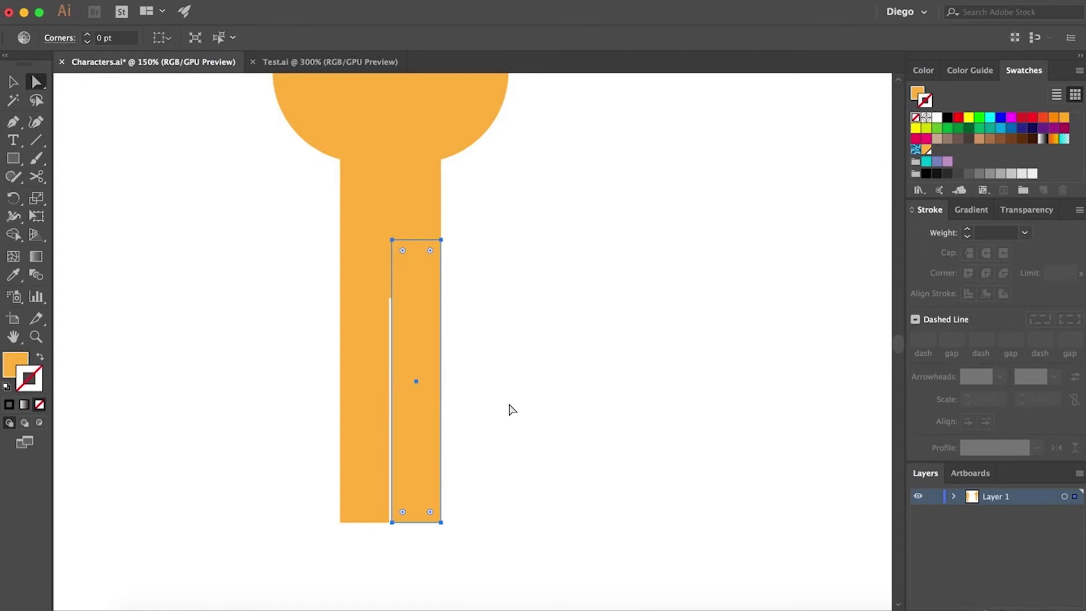
left_click(512, 410)
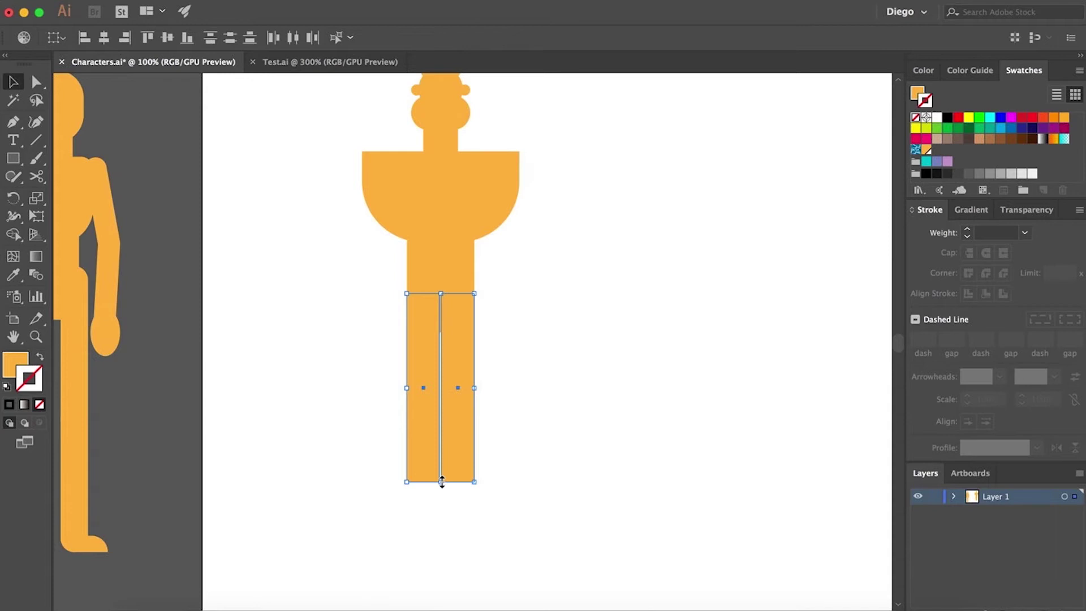
Shorten both leg rectangles by dragging their bottom edge up.
left_click_drag(441, 482, 439, 421)
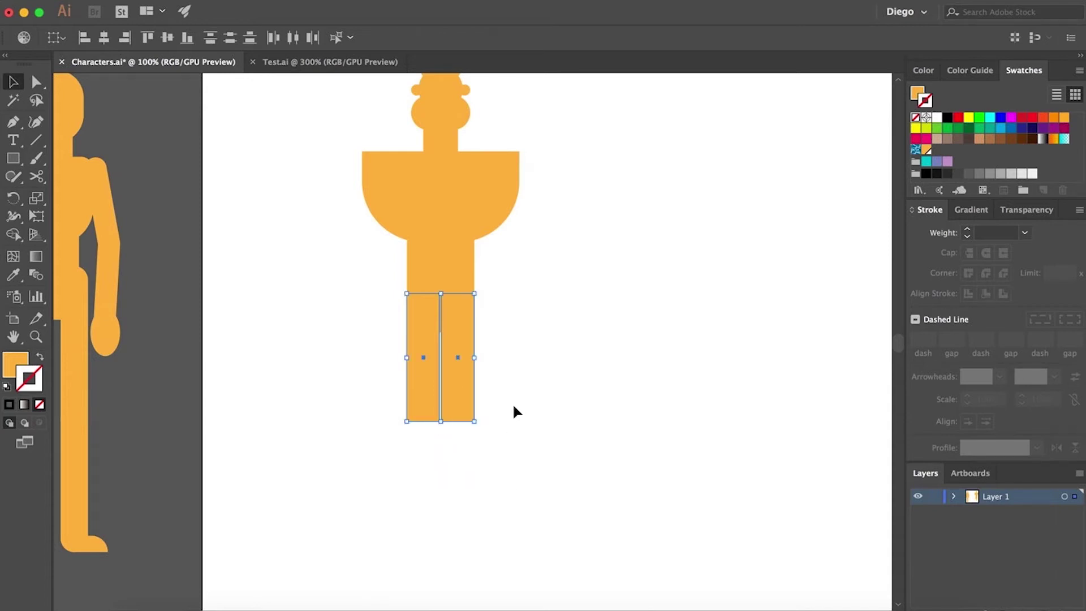
key("a")
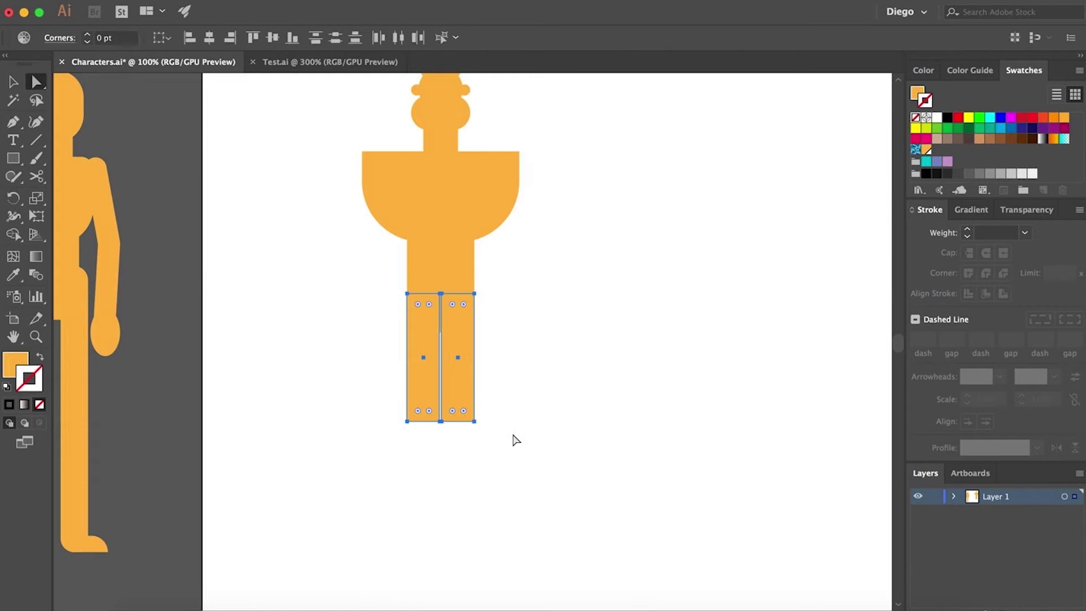
left_click(571, 438)
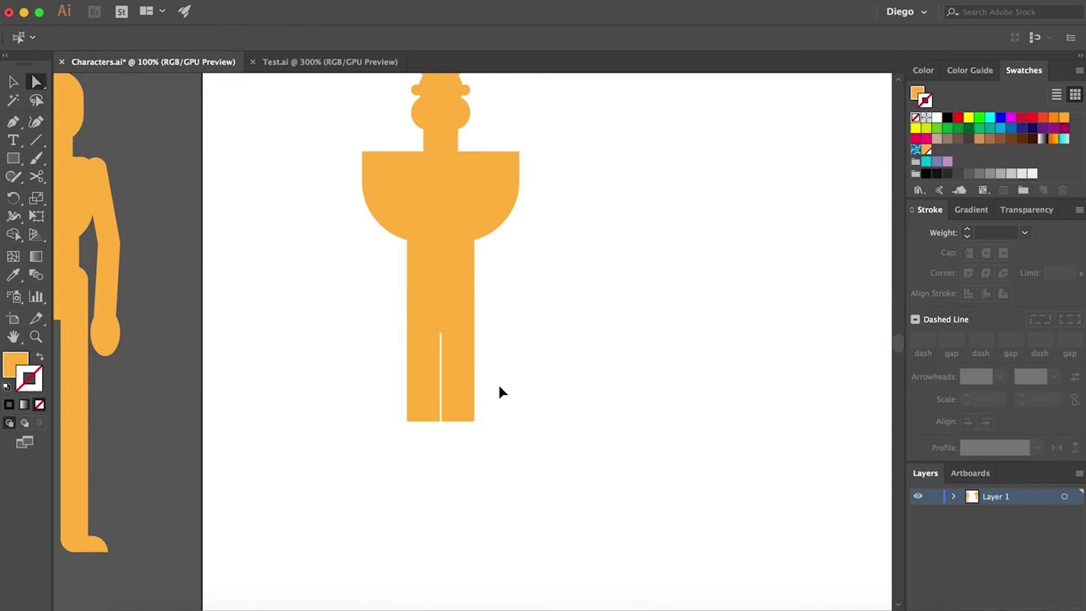
key("v")
Round the bottom corners of both legs into rounded thighs.
left_click_drag(490, 396, 385, 443)
key("a")
left_click(421, 428)
left_click_drag(350, 390, 618, 473)
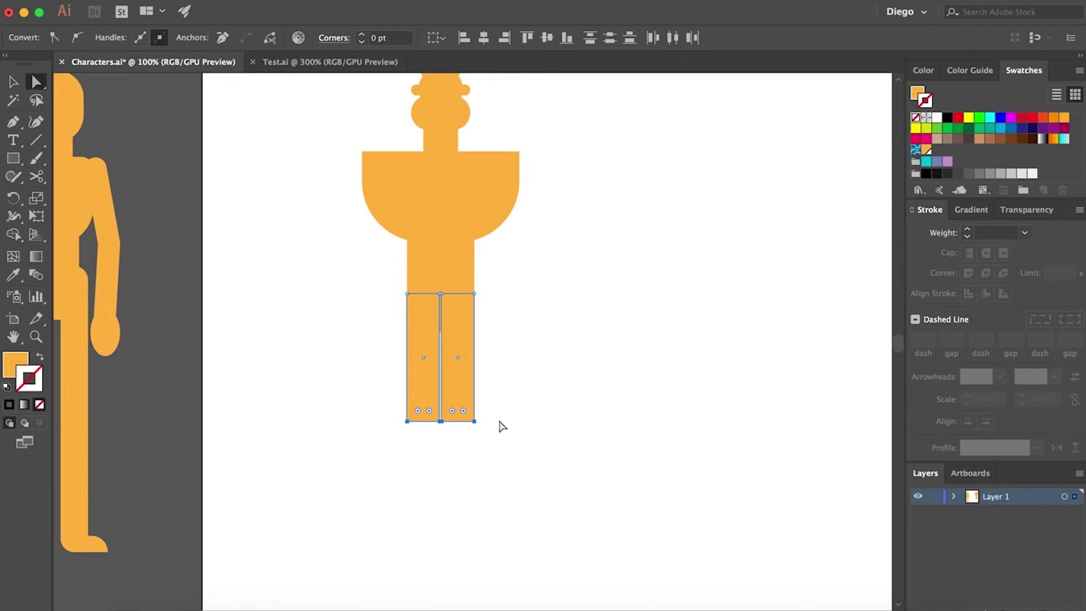
left_click_drag(463, 410, 447, 344)
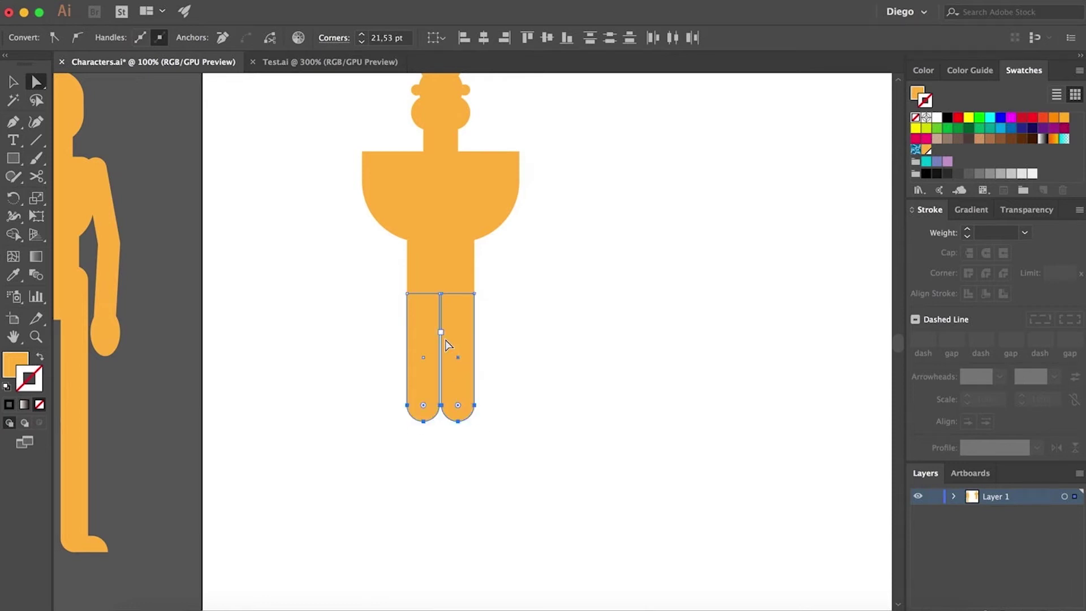
left_click(542, 385)
left_click_drag(551, 489, 540, 450)
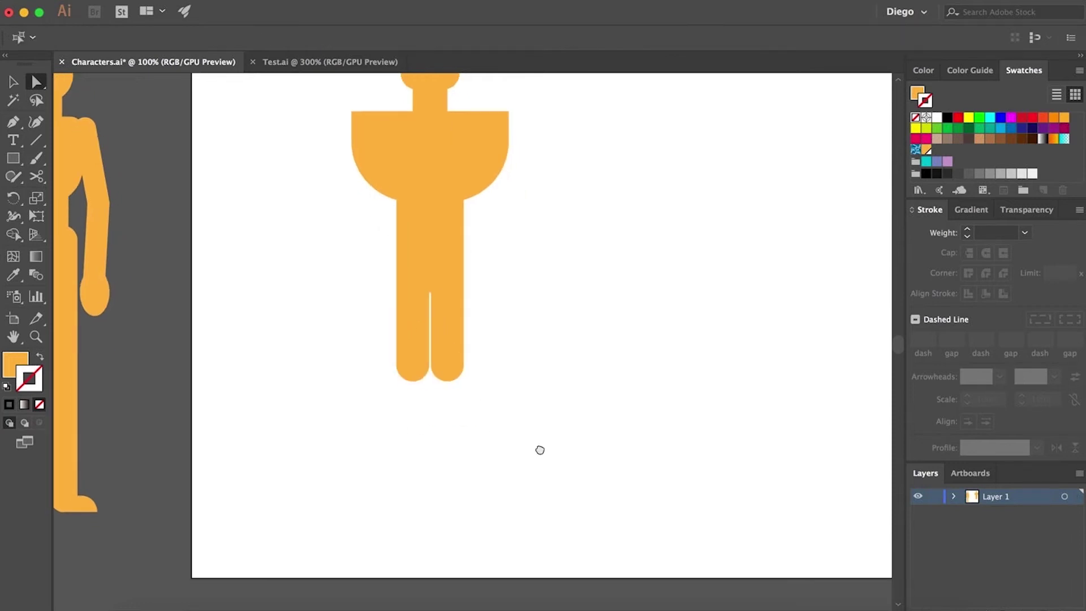
Draw a lower-leg rectangle under the left thigh and copy it under the right thigh.
left_click(13, 158)
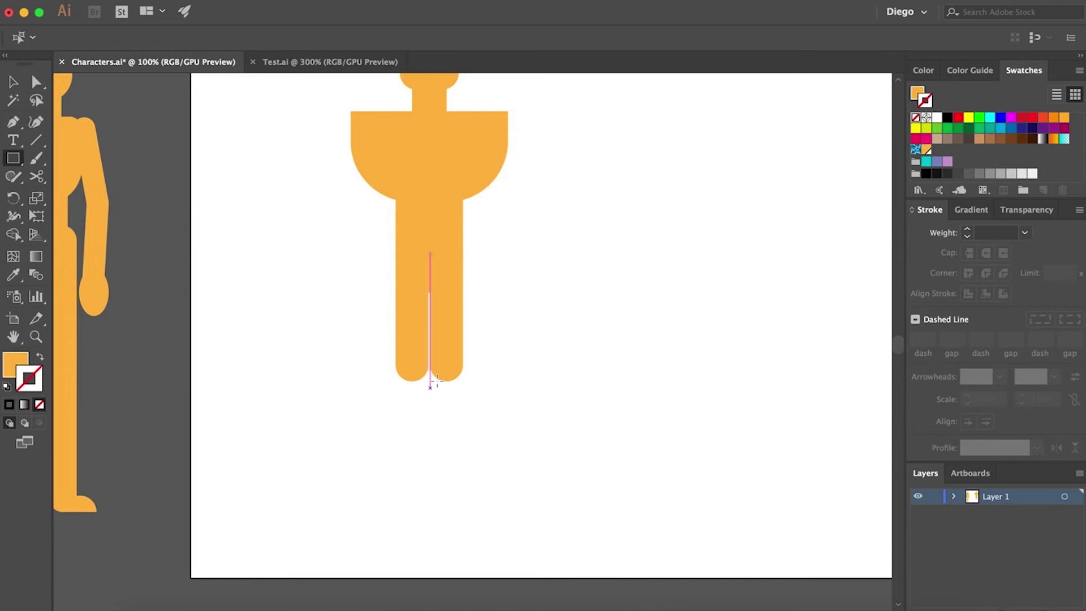
scroll(428, 360, "up", 1)
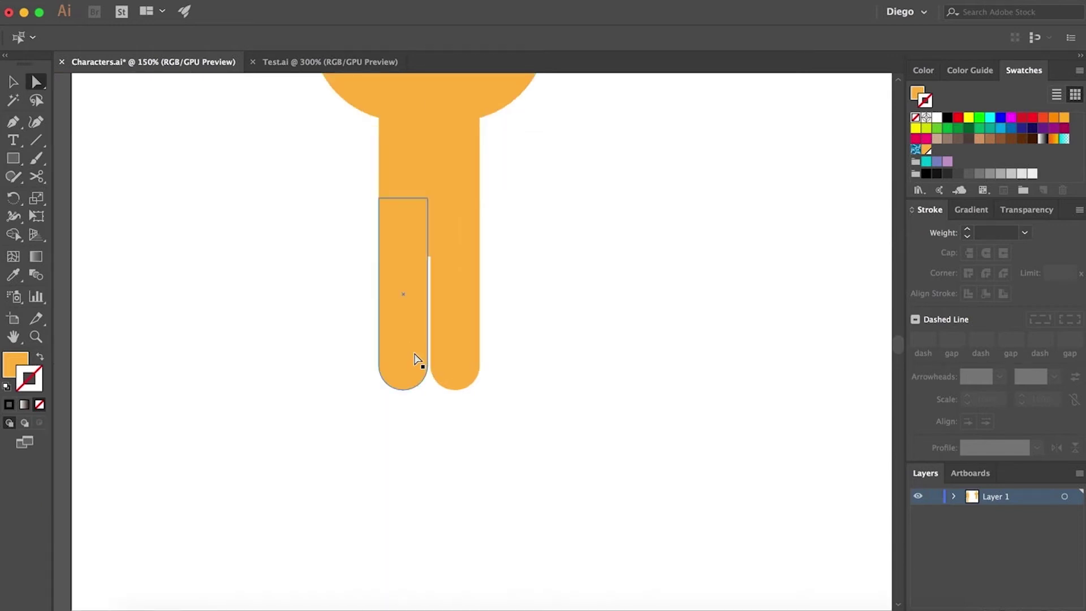
scroll(409, 345, "up", 2)
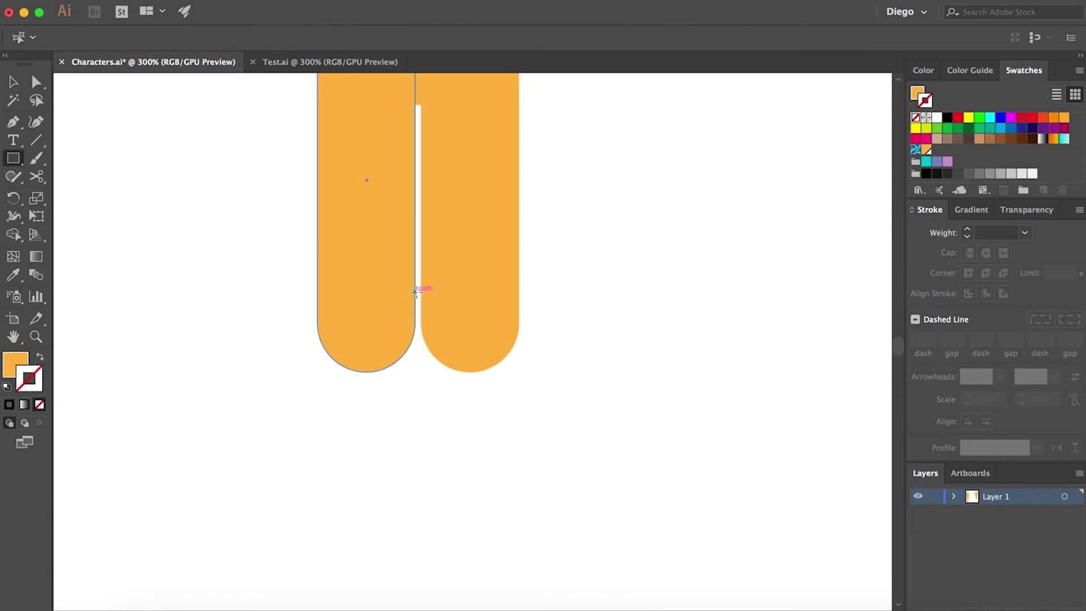
left_click_drag(416, 298, 349, 443)
key("a")
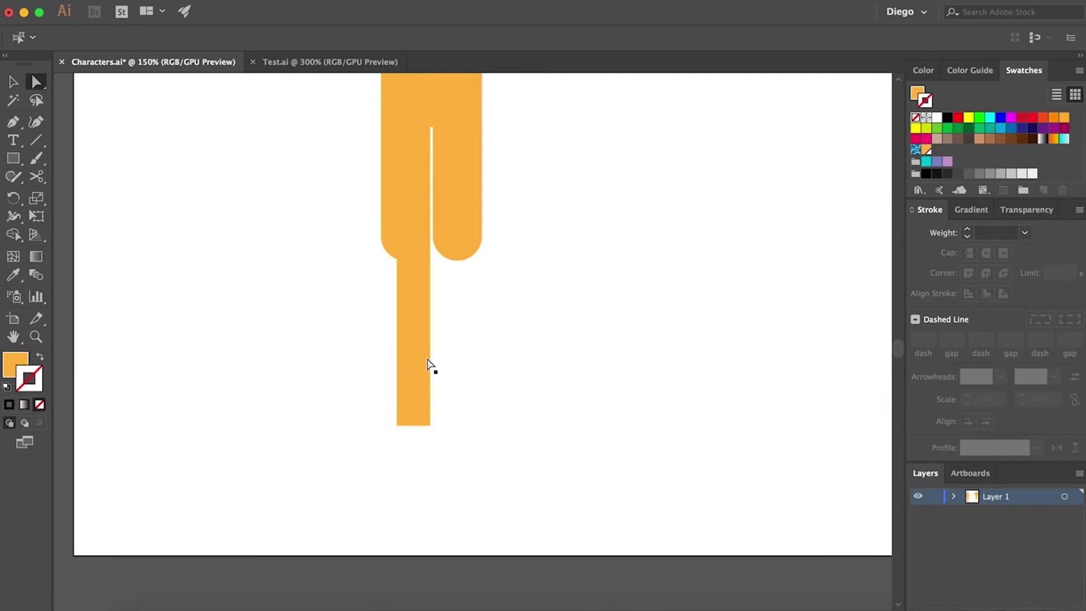
left_click_drag(408, 330, 476, 329)
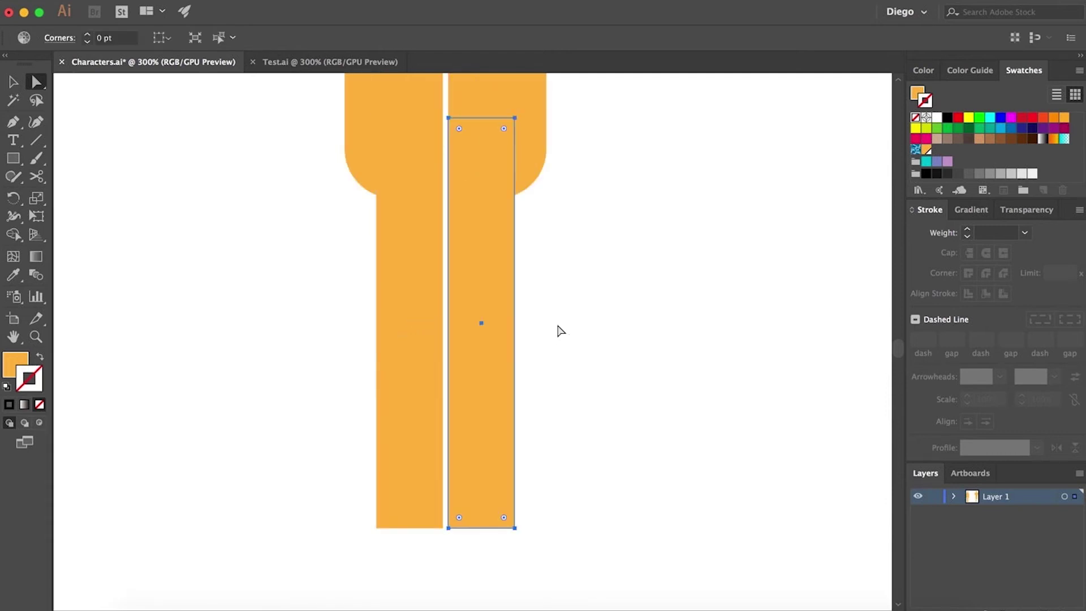
Enlarge the chest bowl to about 227,29 × 130,98 pt, lowering it onto the torso.
key("super+1")
key("super+minus")
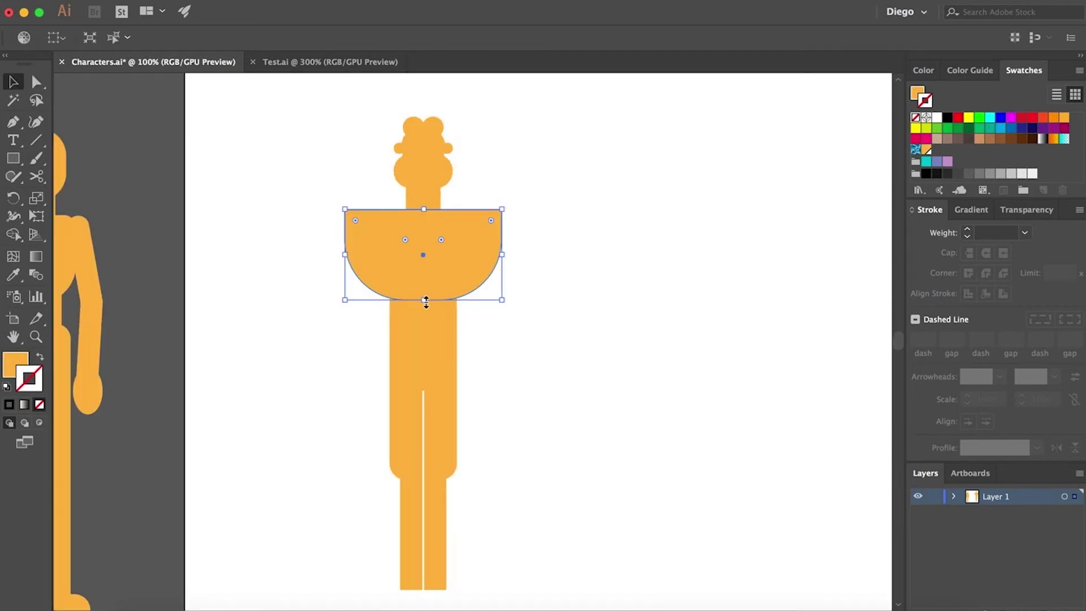
left_click_drag(425, 303, 428, 312)
Pan down to the leg bottoms and draw a foot rectangle at the left leg's base.
left_click(588, 331)
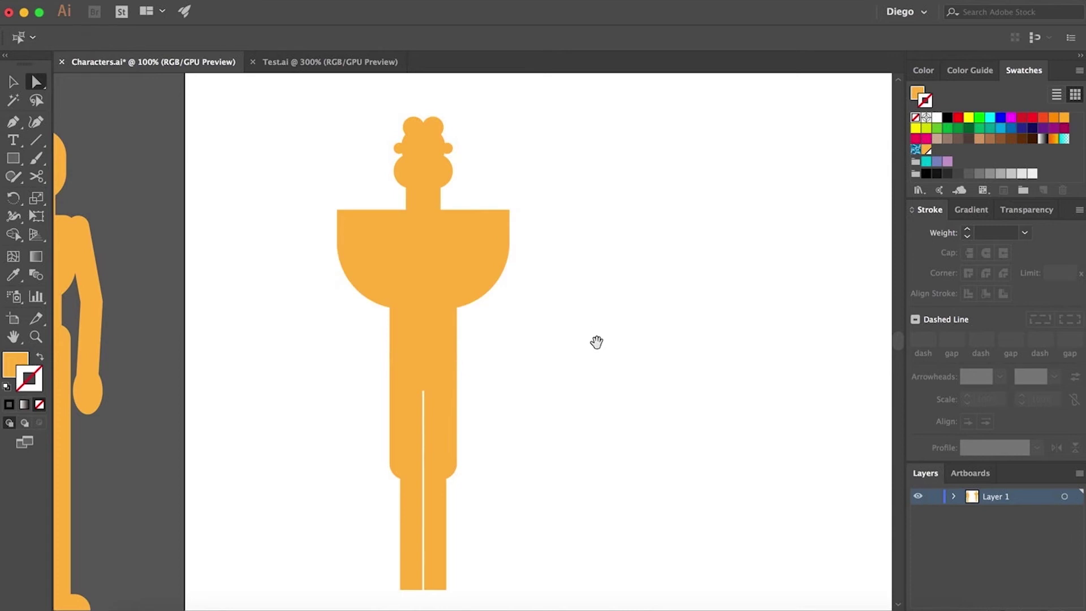
scroll(588, 339, "down", 1)
key("a")
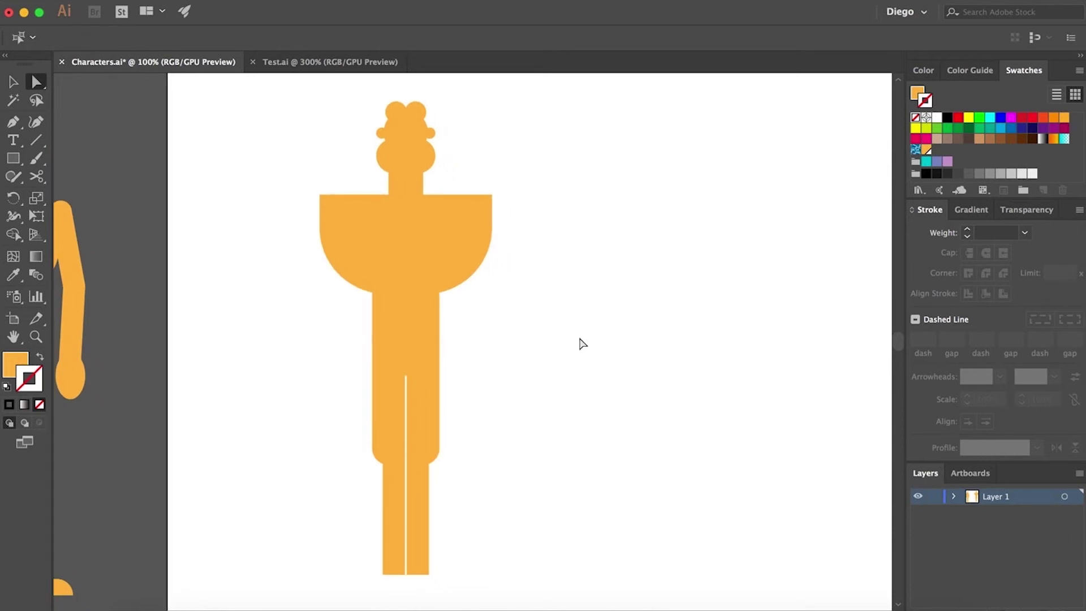
left_click_drag(566, 368, 567, 340)
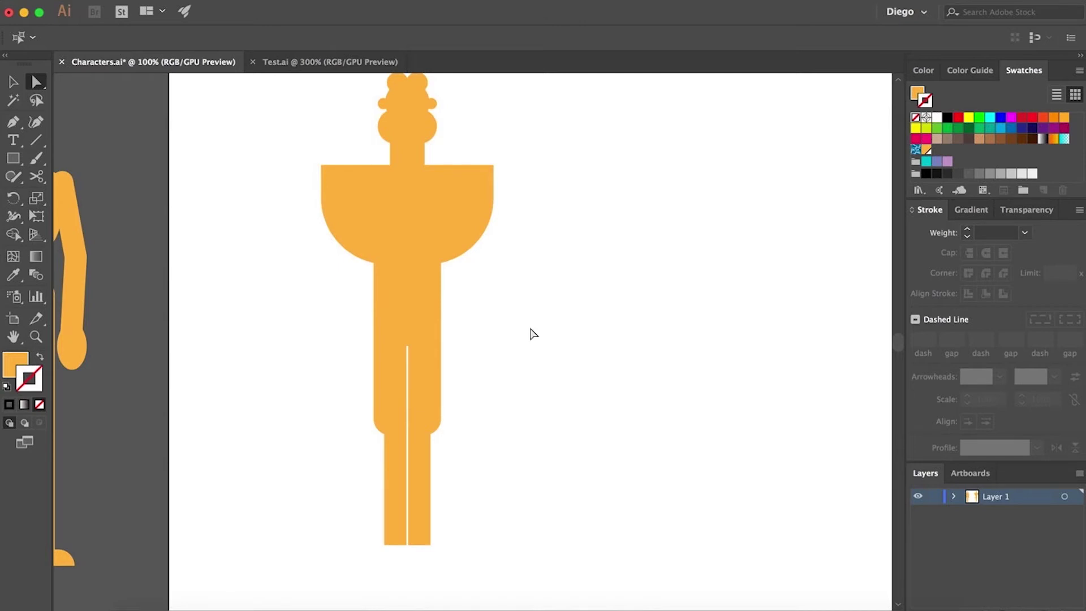
left_click(12, 158)
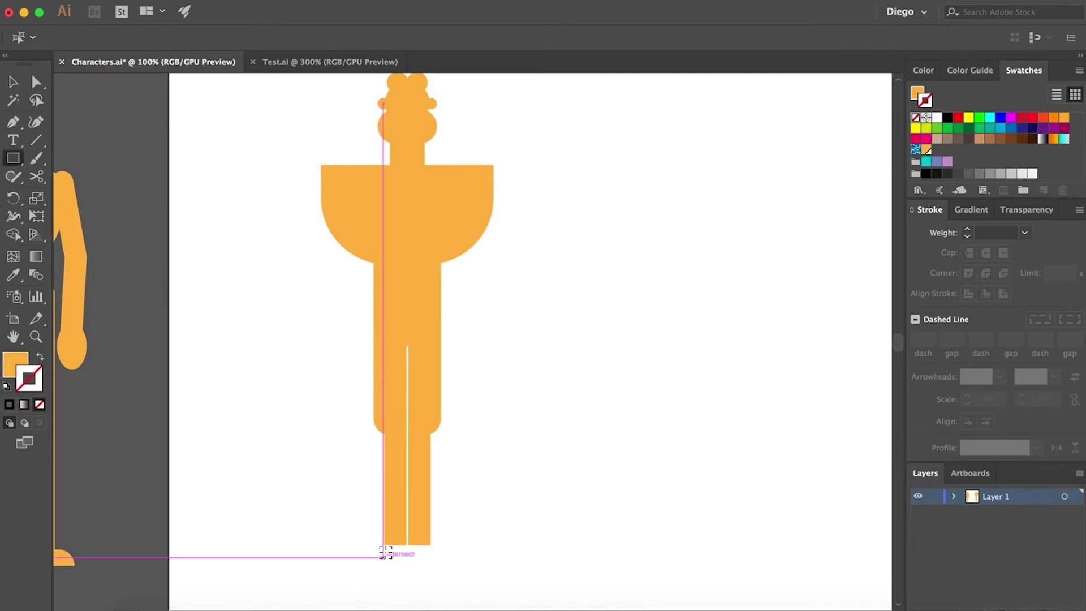
scroll(384, 544, "up", 1)
mouse_move(383, 334)
left_mouse_down()
mouse_move(416, 539)
mouse_move(332, 502)
left_mouse_up()
Round the foot rectangle's top-left corner with the live-corner widget.
key("a")
left_click(324, 508)
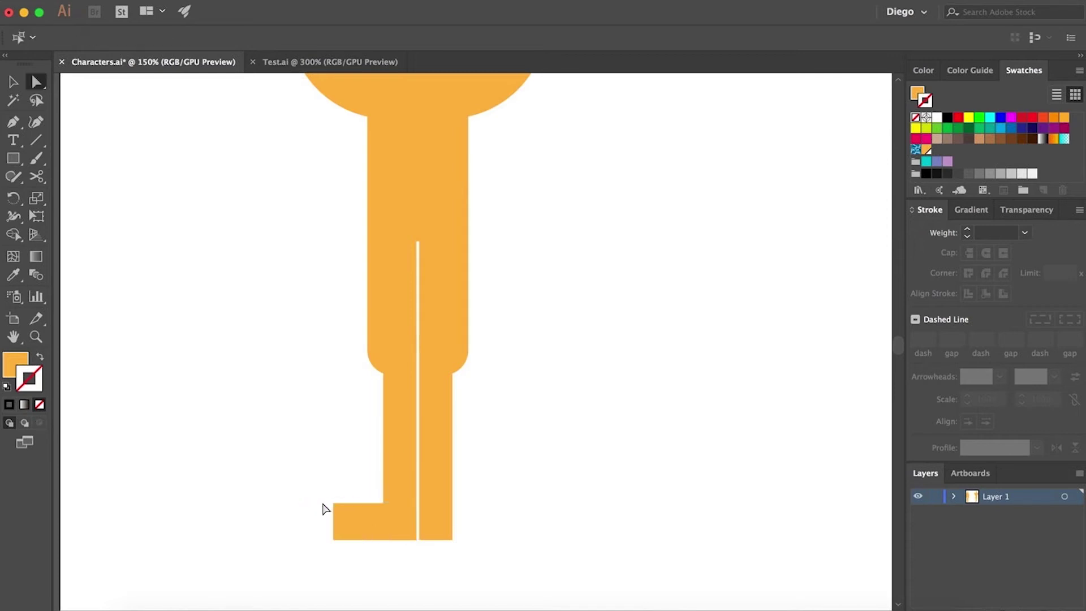
left_click(333, 502)
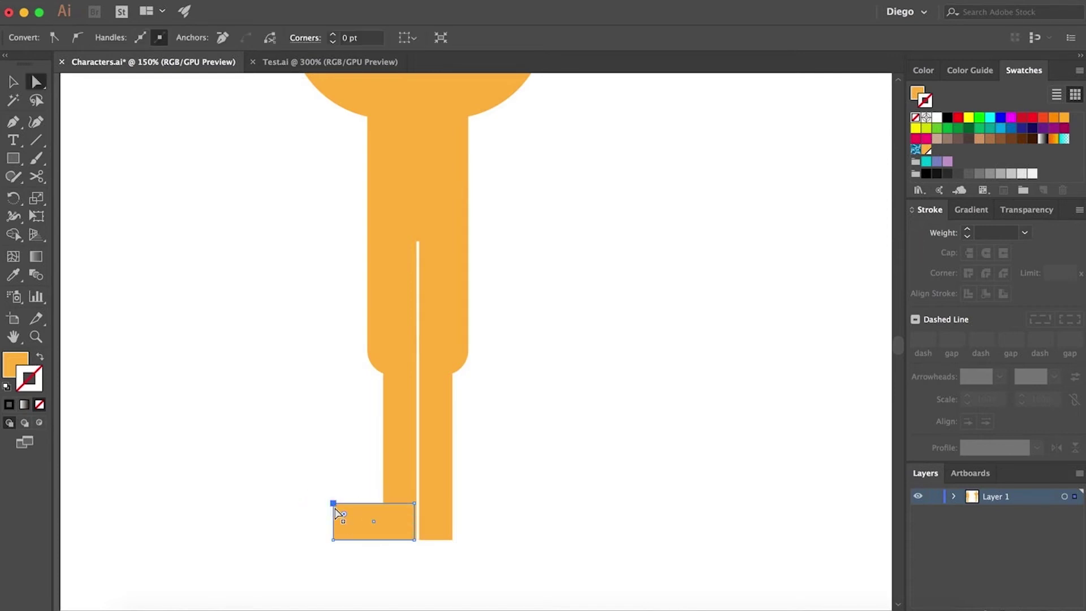
left_click_drag(343, 512, 397, 574)
scroll(377, 531, "up", 1)
left_click(317, 500)
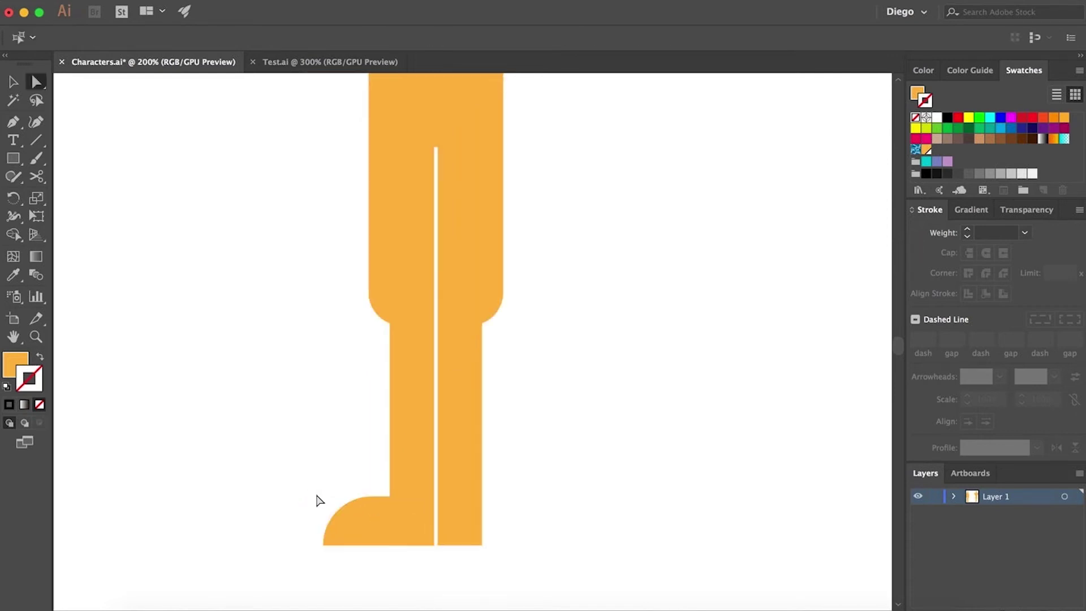
Nudge the foot left and scale it down to about 43,15 × 19,56 pt.
left_click(343, 518)
left_click_drag(399, 520, 381, 519)
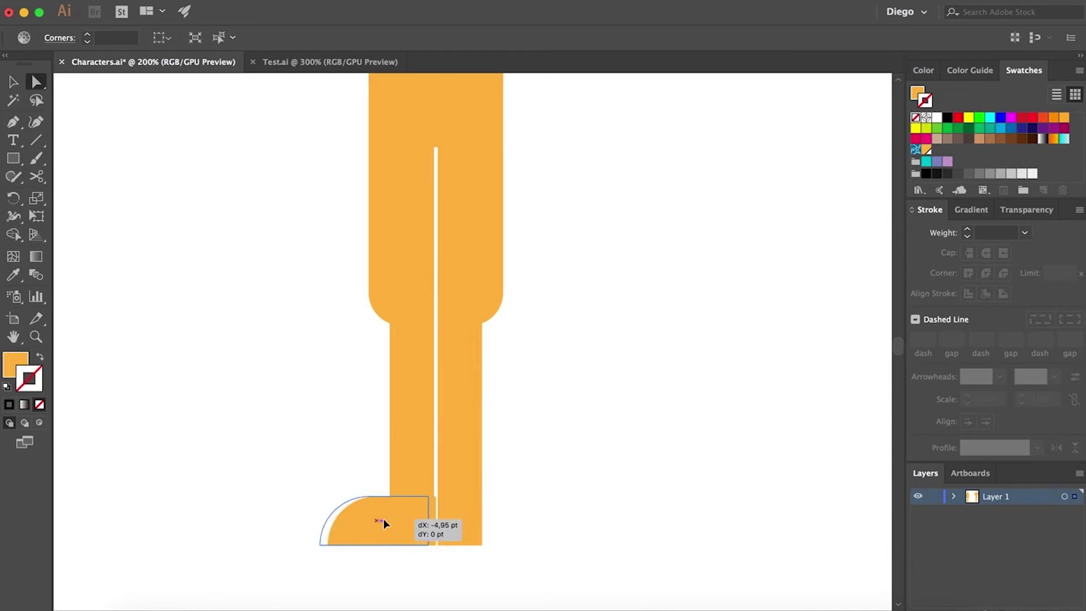
scroll(400, 530, "up", 4)
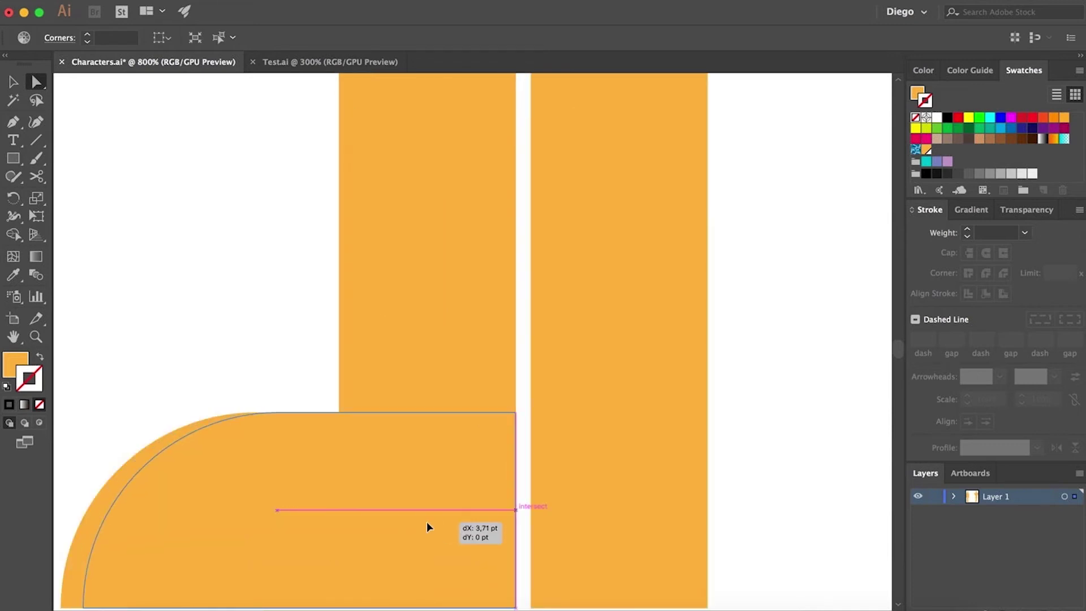
scroll(426, 521, "down", 3)
key("v")
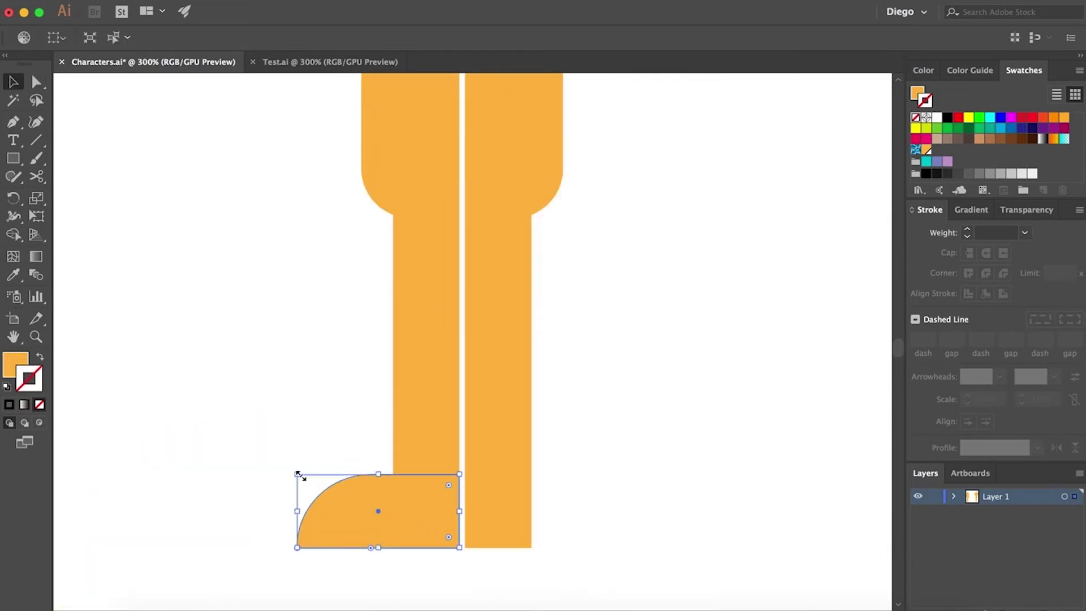
left_click_drag(298, 475, 343, 495)
left_click(584, 517)
key("a")
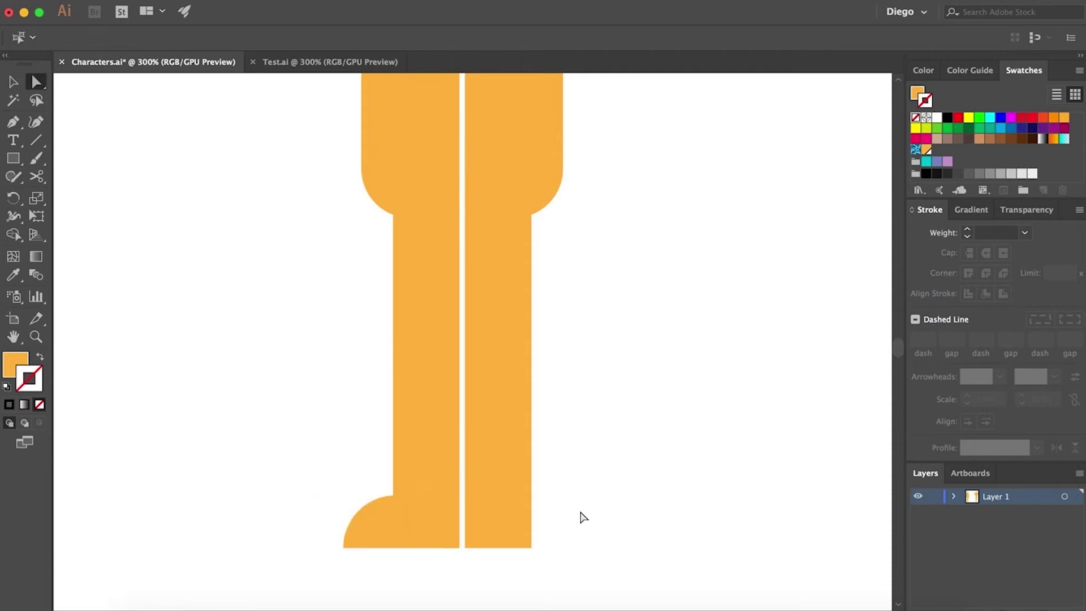
scroll(395, 526, "down", 2)
left_click(386, 530)
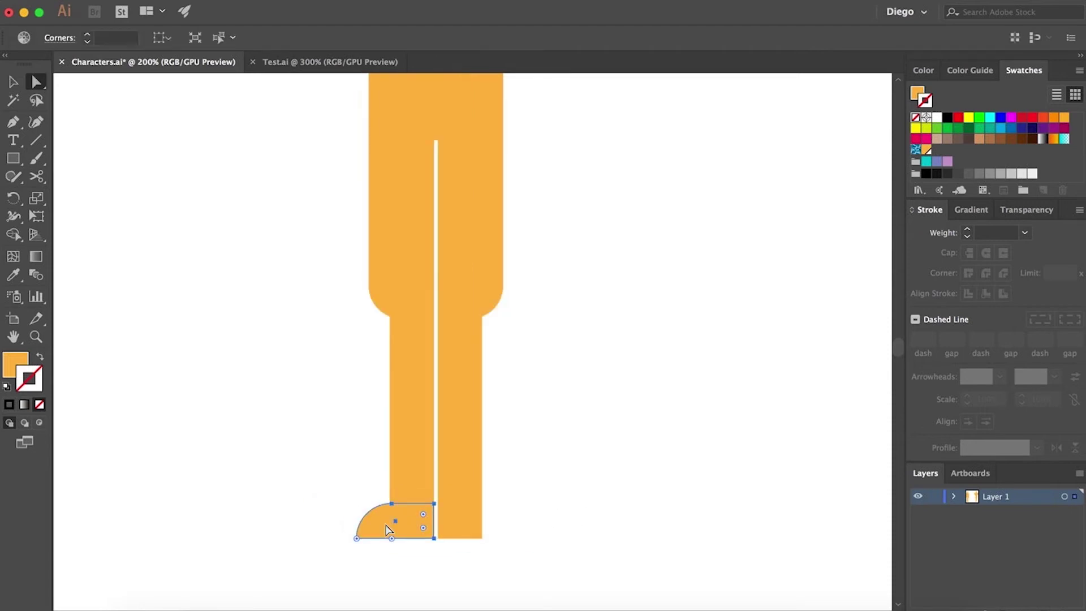
key("v")
left_click_drag(357, 502, 370, 507)
Place a copy of the left foot to the right.
scroll(516, 514, "down", 2)
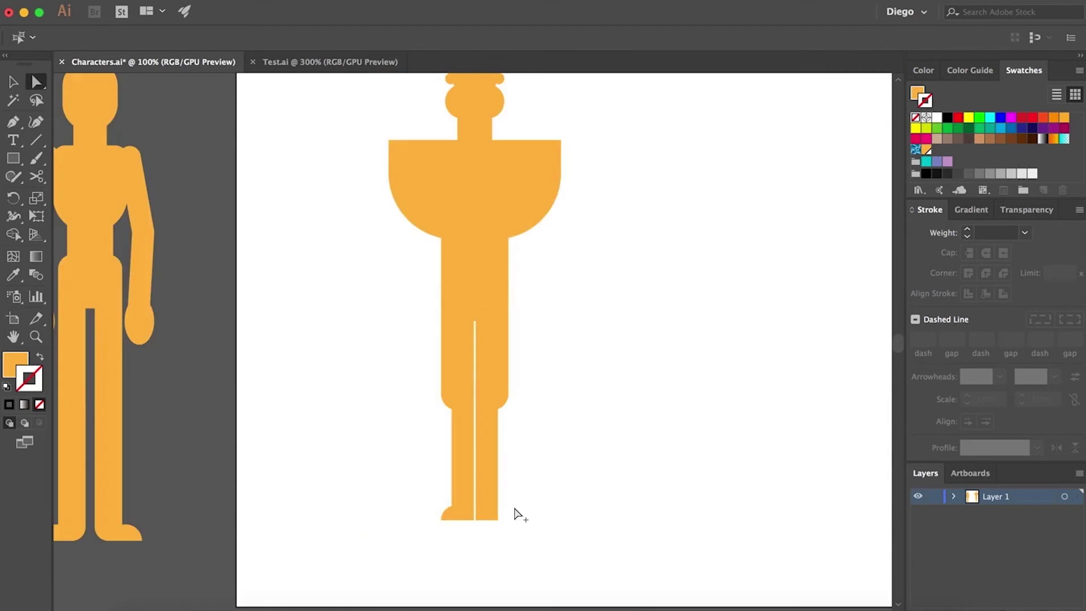
key("a")
scroll(451, 548, "up", 2)
left_click_drag(450, 532, 410, 497)
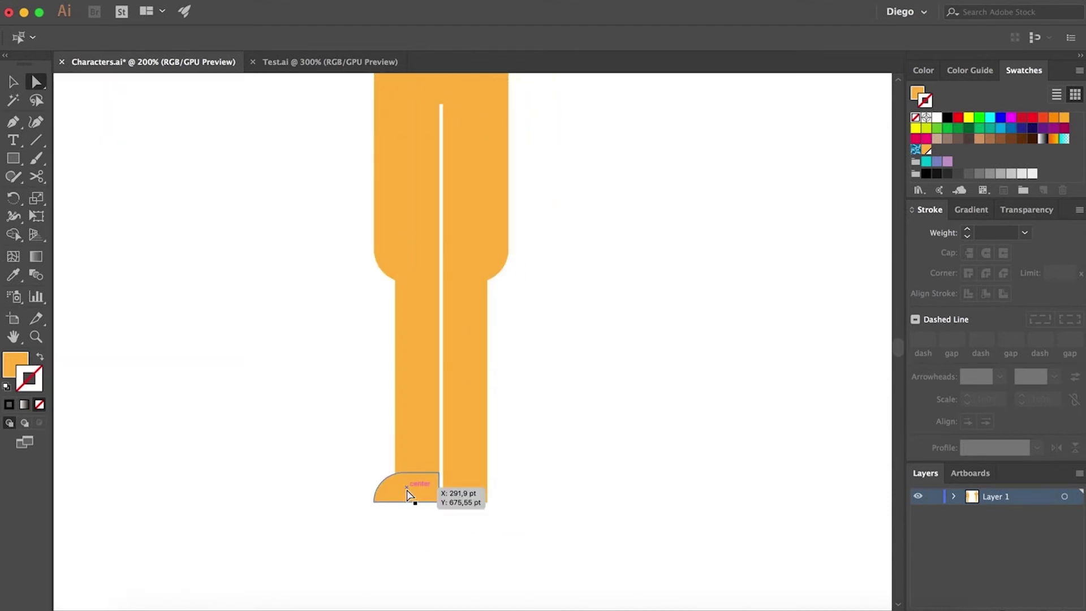
left_click(407, 491)
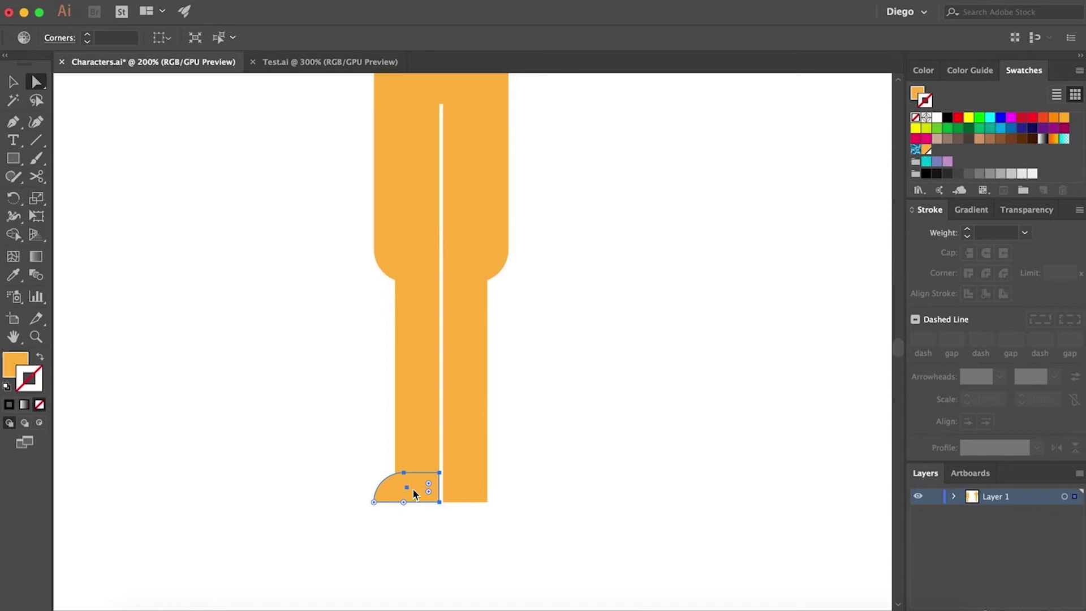
left_click_drag(412, 494, 542, 489)
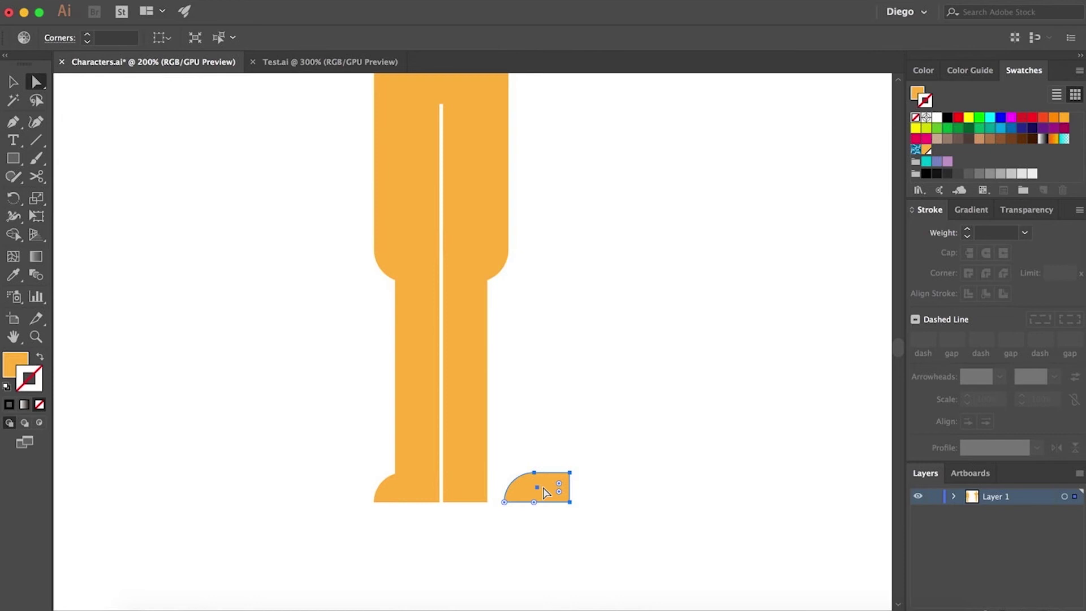
Reflect the foot copy across the vertical axis and move it under the right leg.
right_click(545, 492)
mouse_move(585, 536)
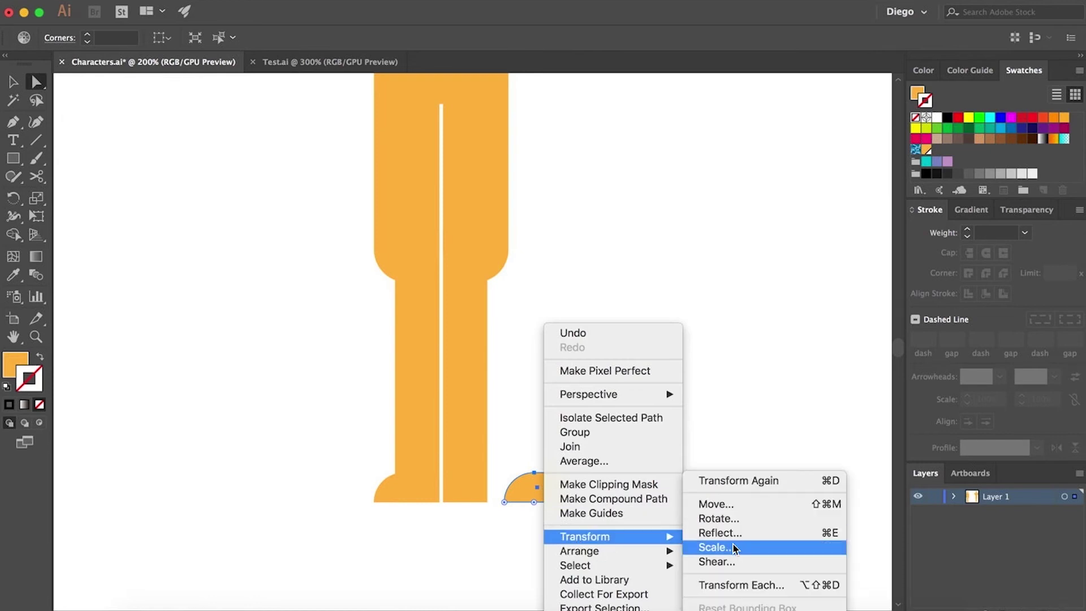
left_click(729, 532)
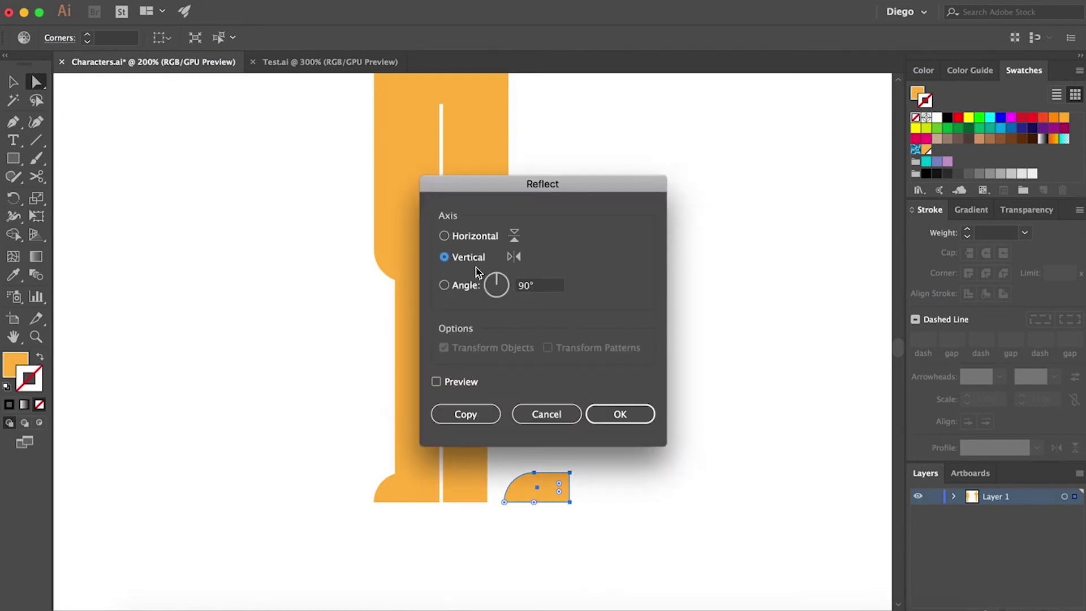
left_click(637, 422)
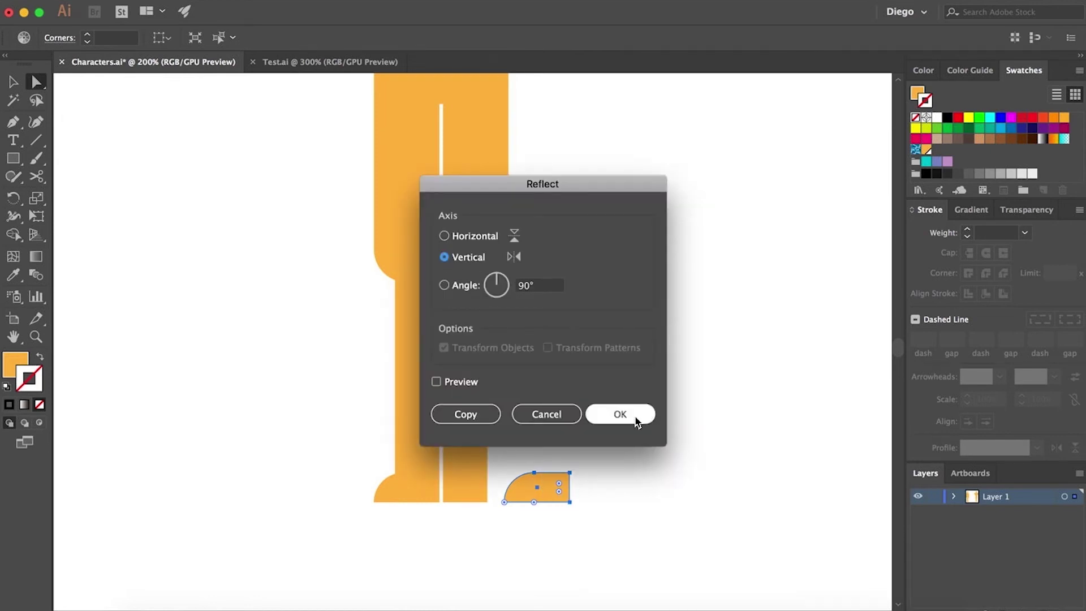
left_click(637, 421)
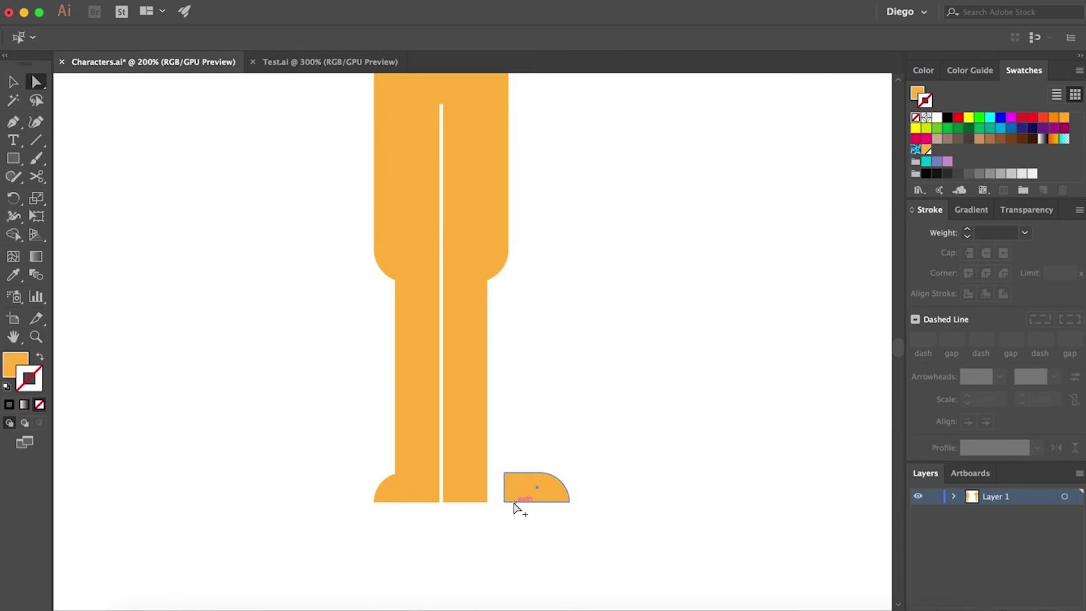
scroll(515, 503, "up", 3)
left_click_drag(576, 485, 393, 484)
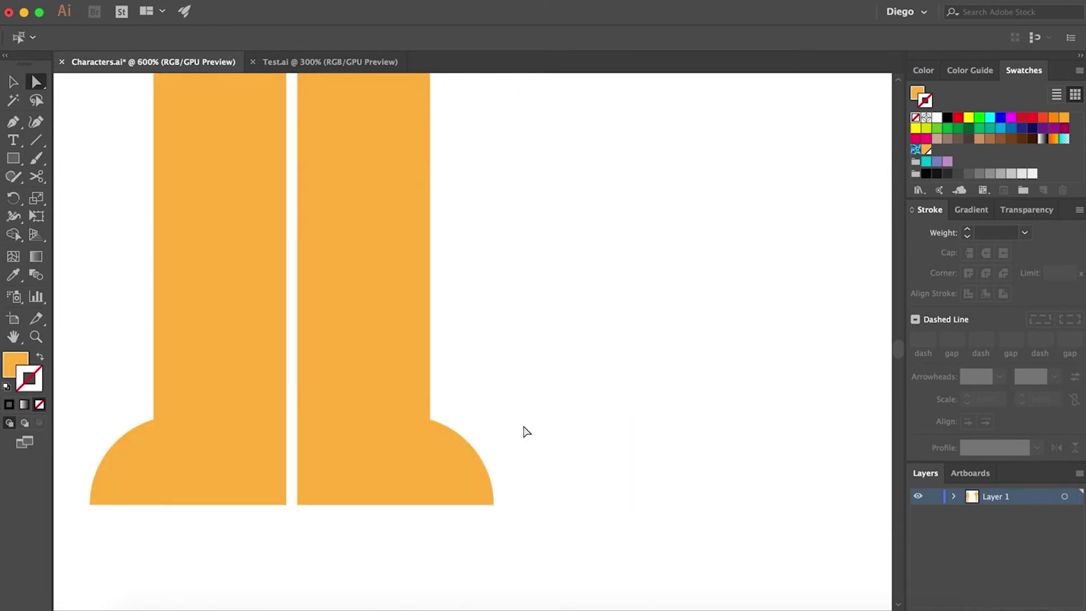
scroll(525, 436, "down", 4)
scroll(522, 438, "down", 2)
left_click_drag(602, 421, 571, 445)
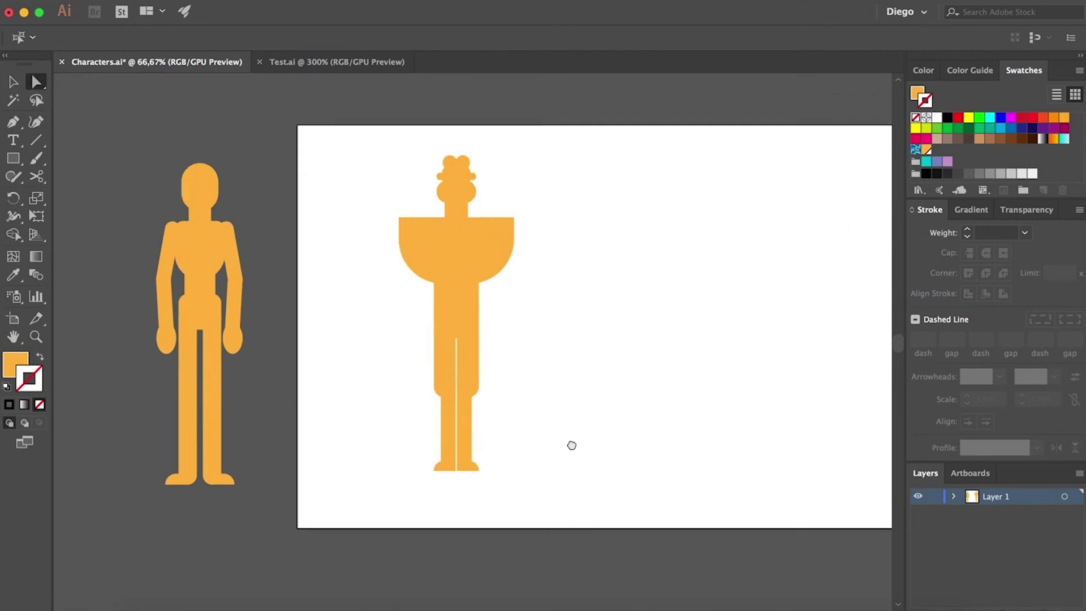
Draw an arm rectangle beside the left shoulder and set it against the shoulder.
left_click(13, 158)
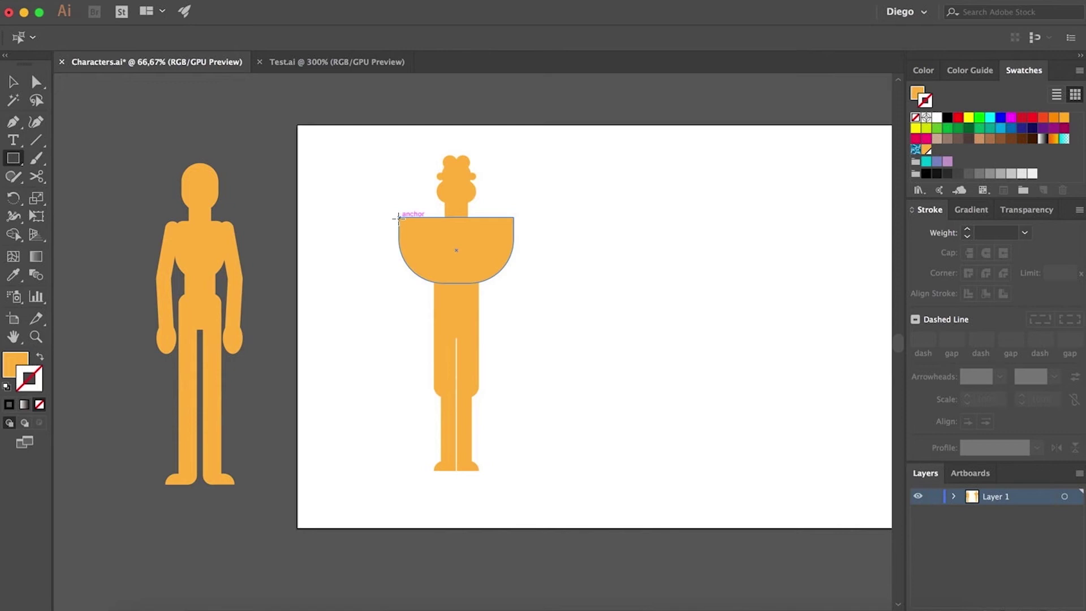
left_click_drag(398, 217, 361, 393)
key("ctrl+plus")
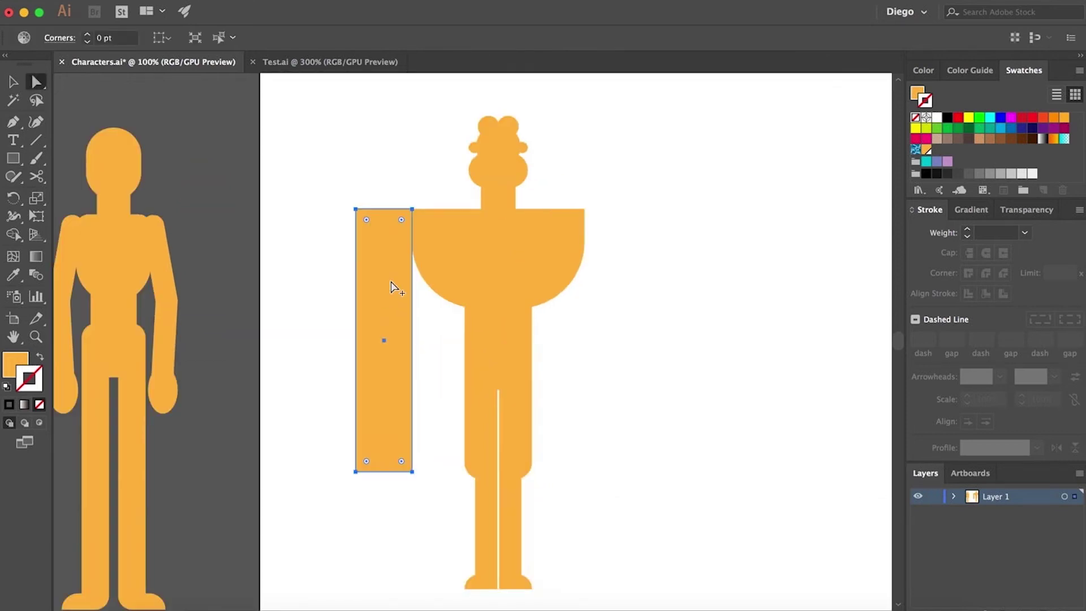
key("ctrl+plus")
left_click_drag(387, 304, 399, 299)
left_click(308, 304)
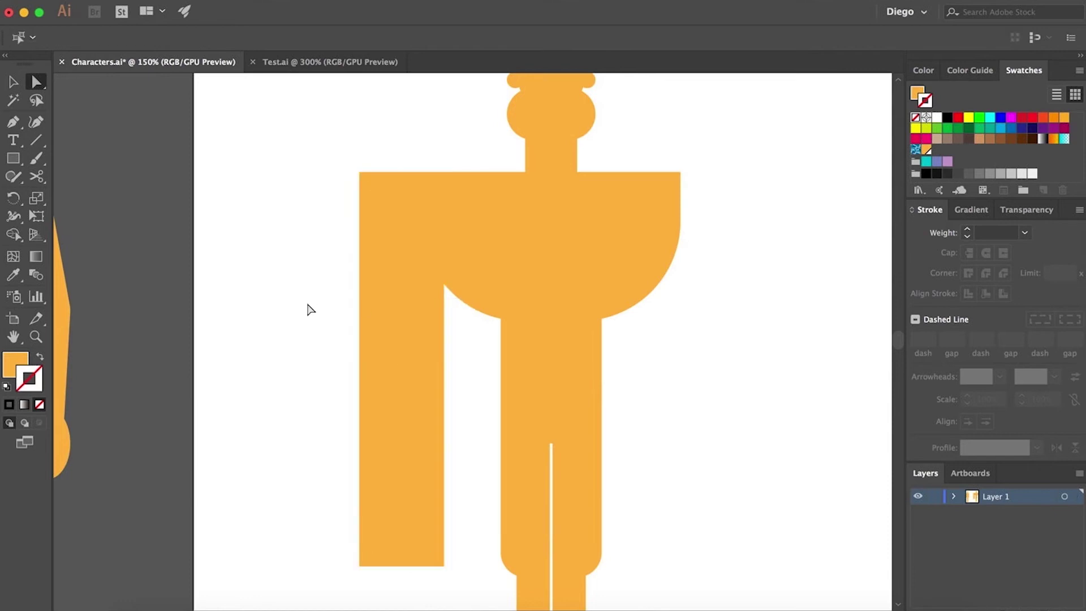
left_click_drag(308, 308, 282, 285)
Round the arm's top-left shoulder corner with the live-corner widget.
left_click_drag(310, 129, 460, 303)
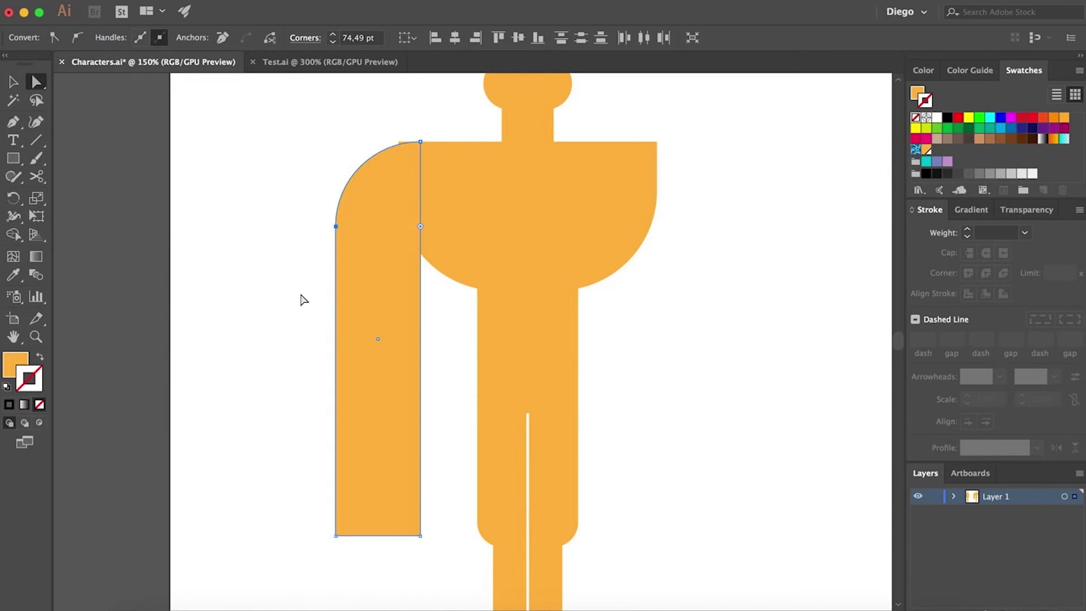
left_click(276, 294)
left_click(380, 226)
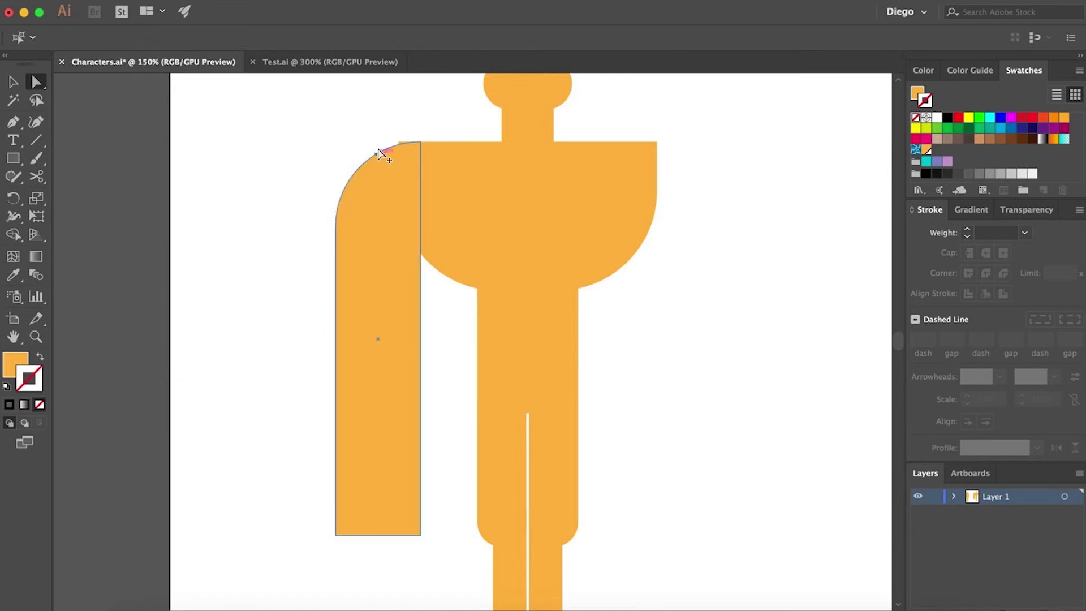
scroll(381, 148, "up", 1)
scroll(404, 148, "up", 1)
scroll(408, 144, "up", 1)
left_click_drag(407, 175, 359, 206)
left_click(407, 174)
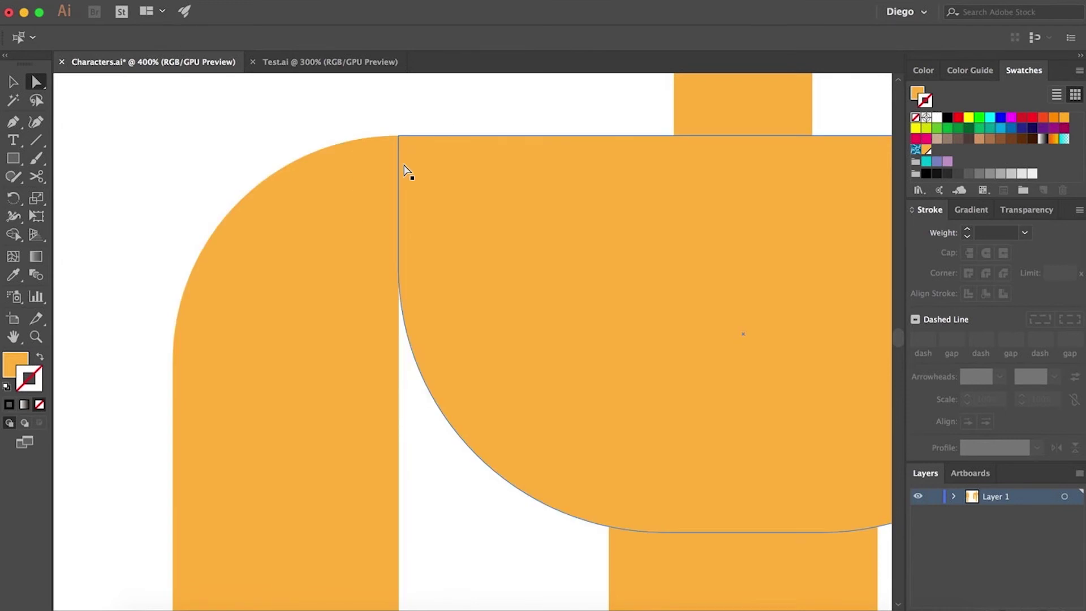
left_click(452, 129)
Raise the arm's bottom anchor points to shorten it by about 73,52 pt.
scroll(452, 129, "down", 1)
scroll(452, 303, "right", 1)
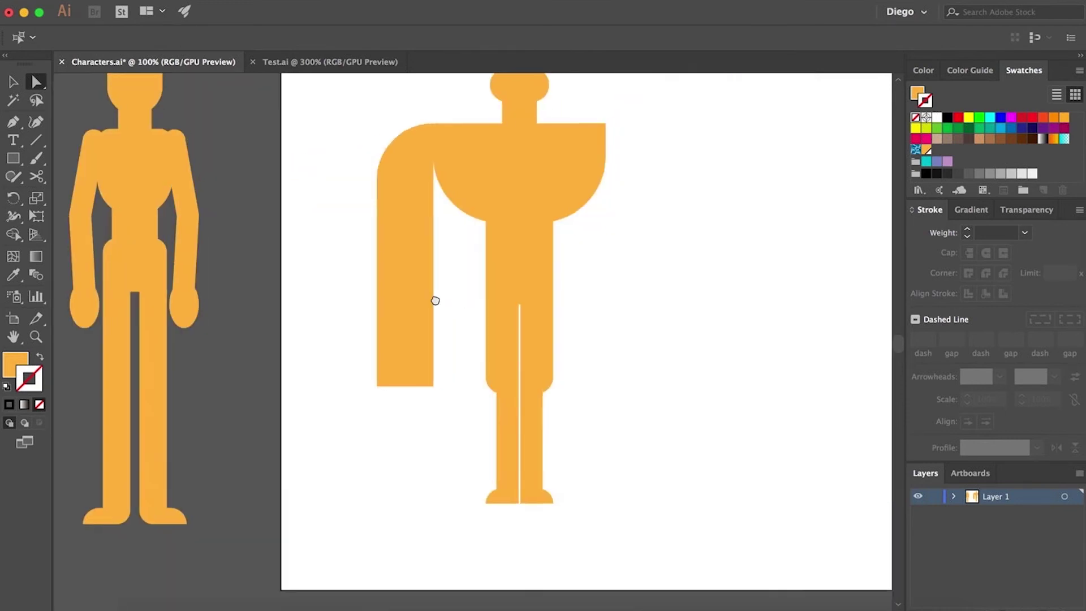
scroll(434, 300, "right", 4)
left_click_drag(304, 358, 397, 390)
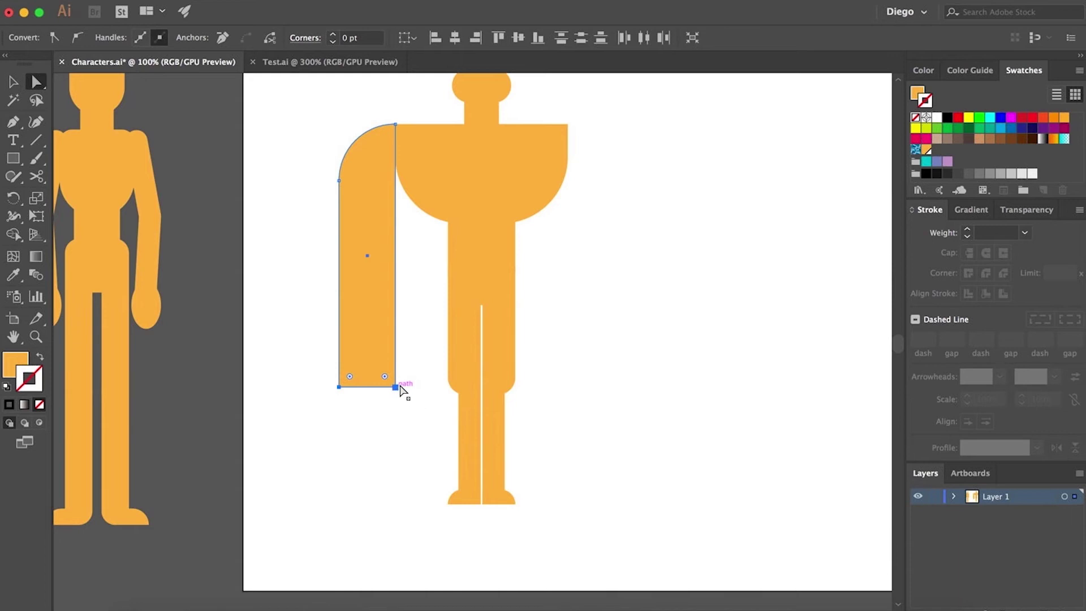
left_click_drag(399, 388, 395, 335)
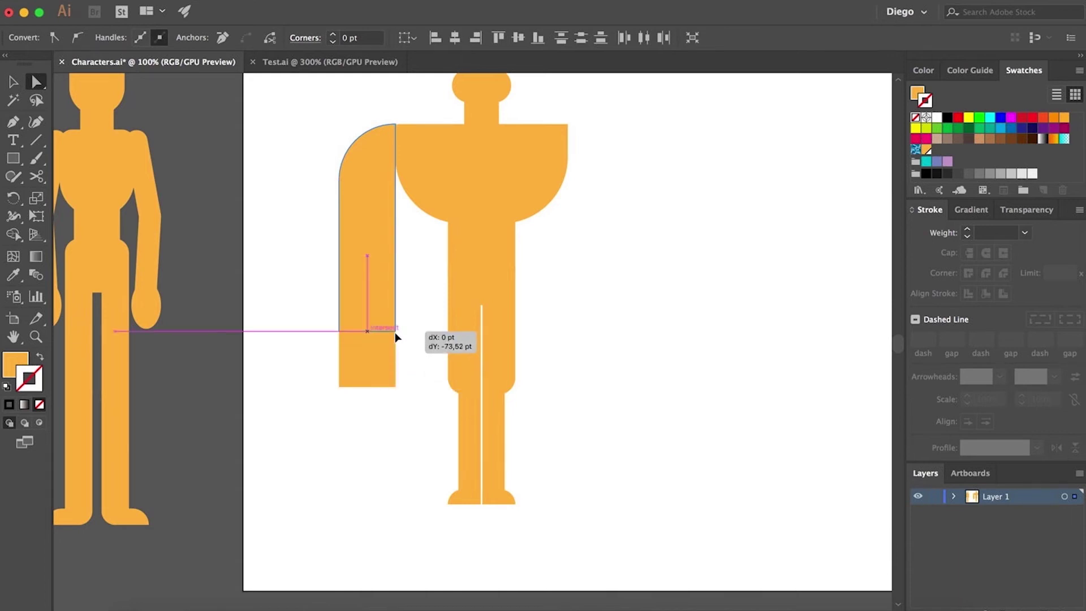
left_click(409, 392)
left_click_drag(417, 390, 389, 384)
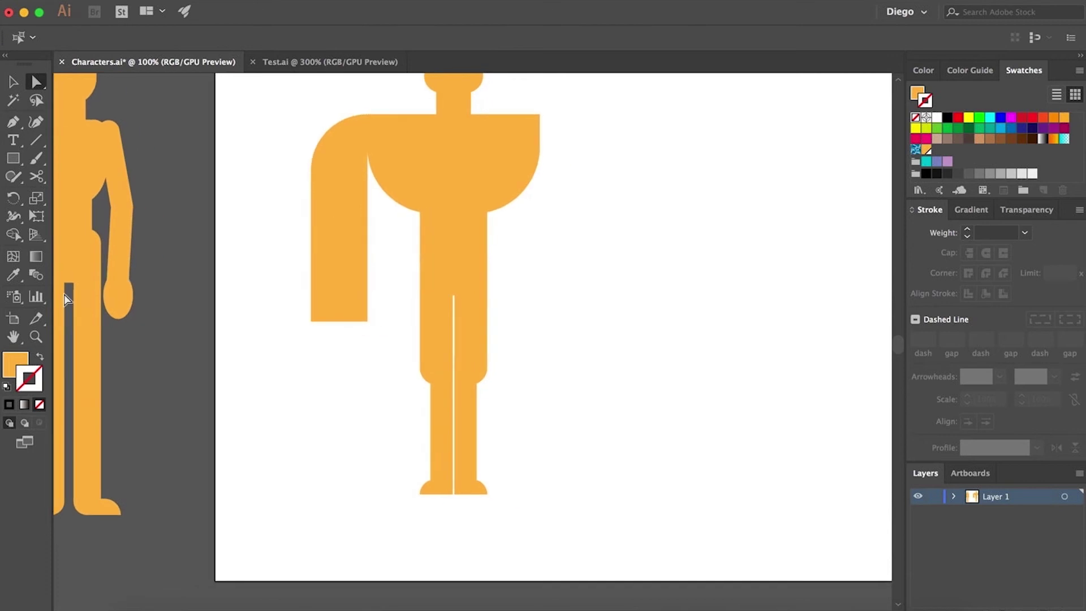
left_click(14, 159)
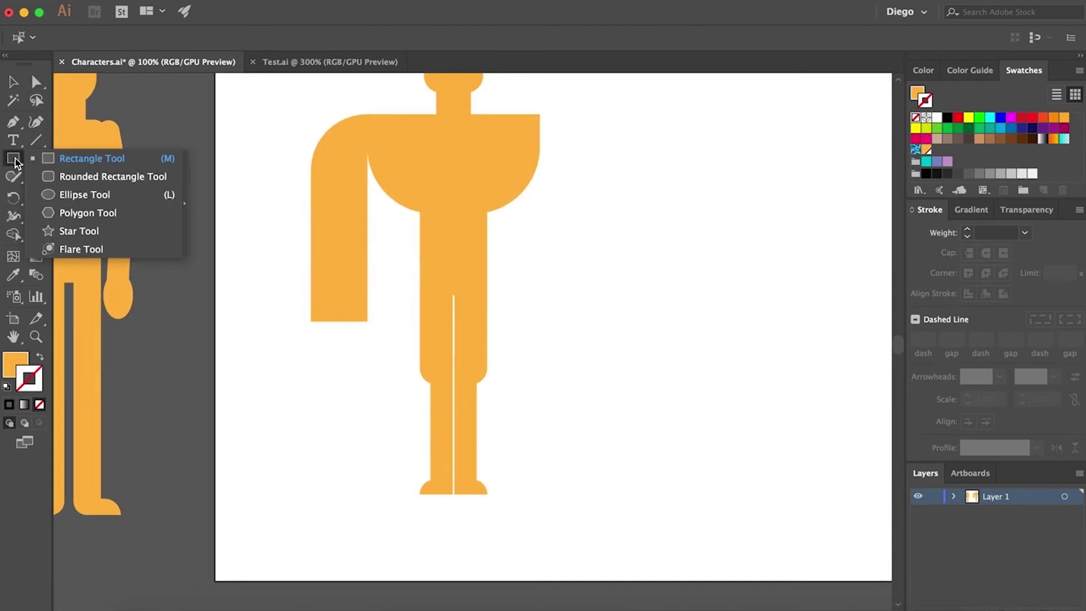
Draw a circle about 100 pt wide as a hand, snug under the left arm.
left_click(85, 195)
scroll(331, 337, "up", 2)
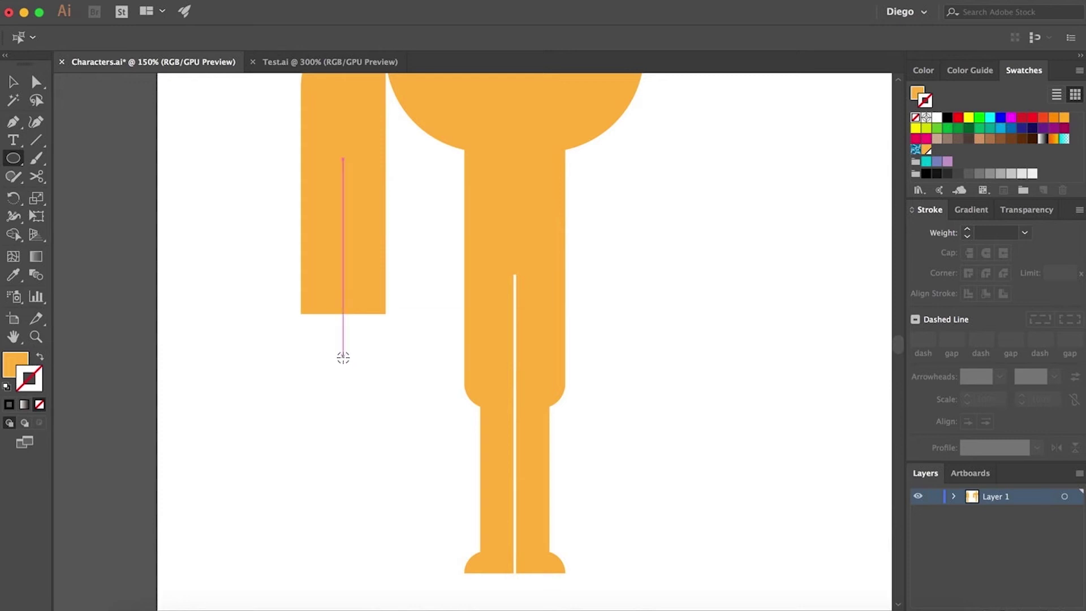
left_click_drag(343, 357, 282, 300)
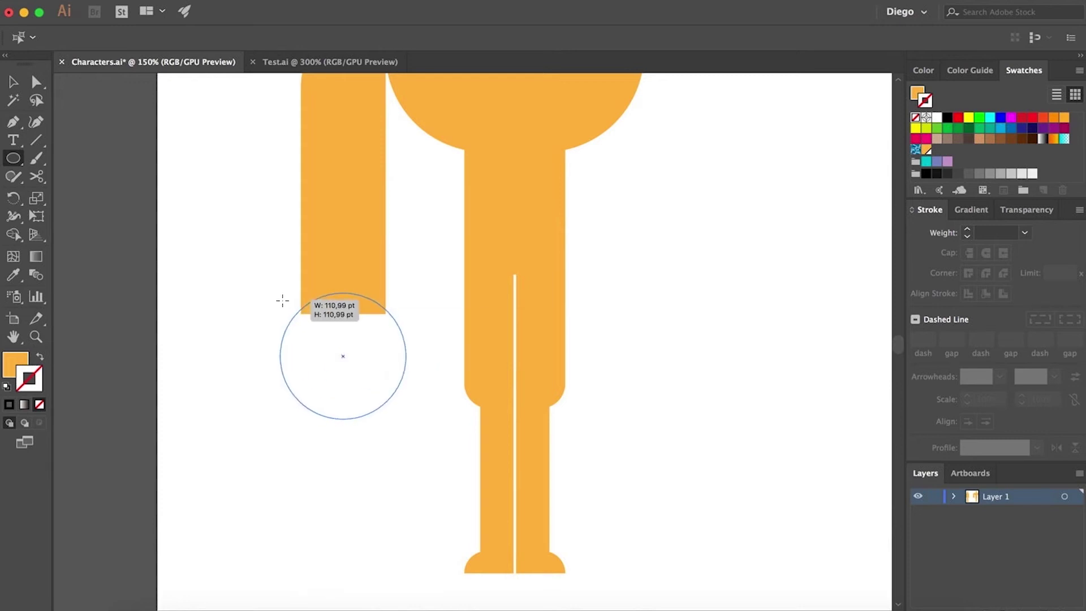
left_click_drag(282, 300, 286, 304)
key("a")
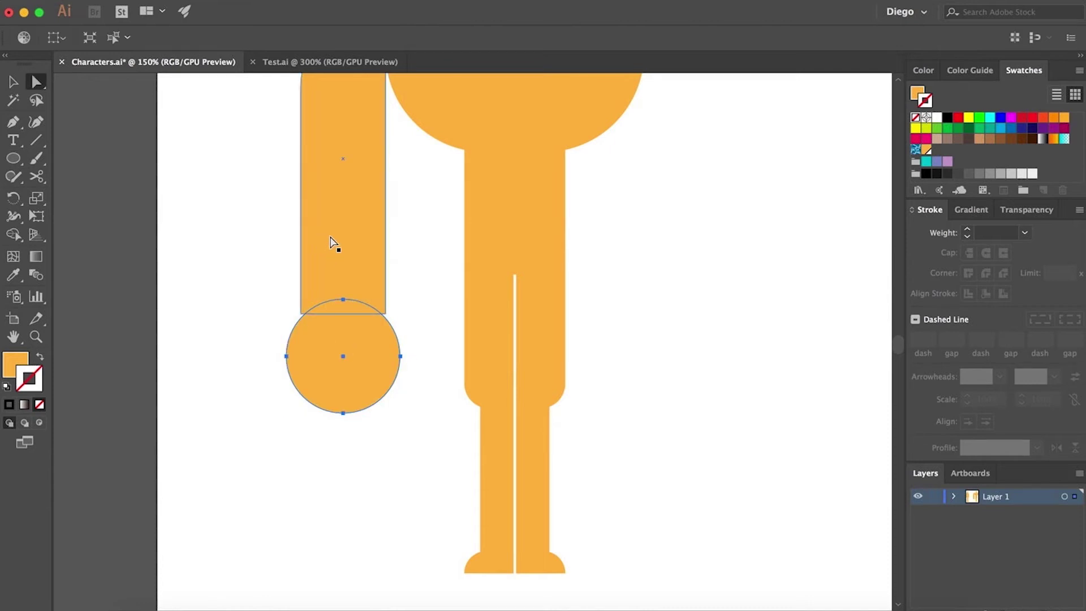
left_click_drag(346, 377, 344, 367)
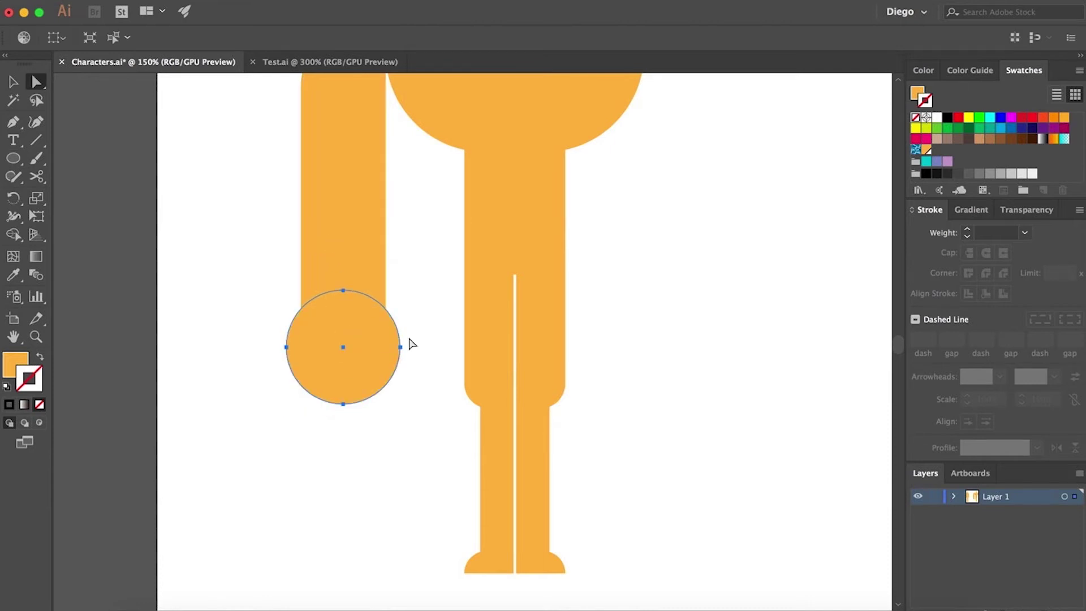
left_click(412, 339)
Select the arm and hand together and duplicate them to the right of the body.
scroll(418, 325, "down", 2)
scroll(402, 346, "up", 2)
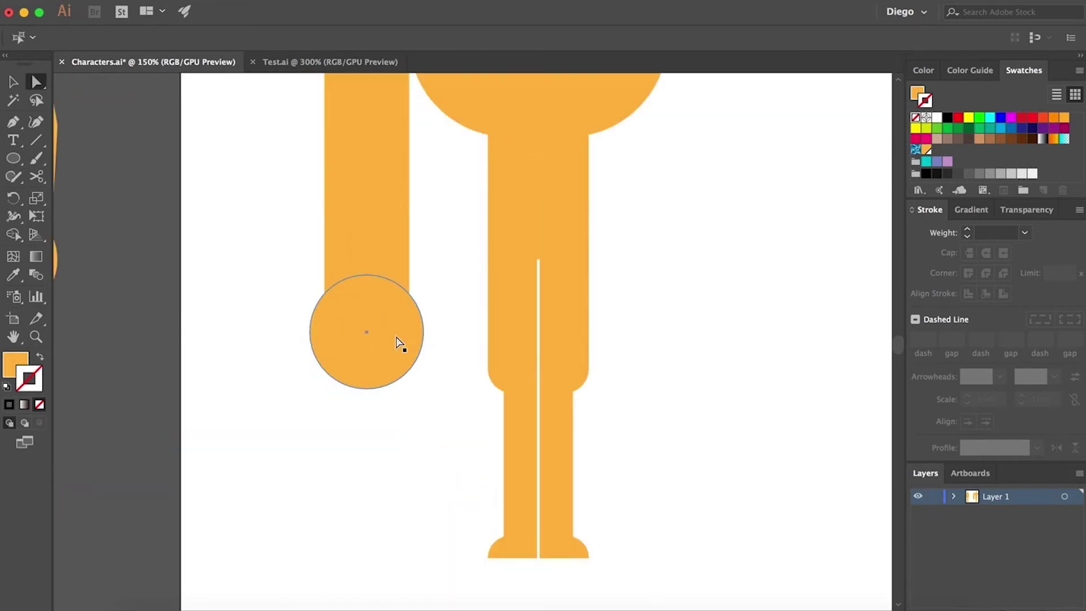
scroll(421, 310, "down", 2)
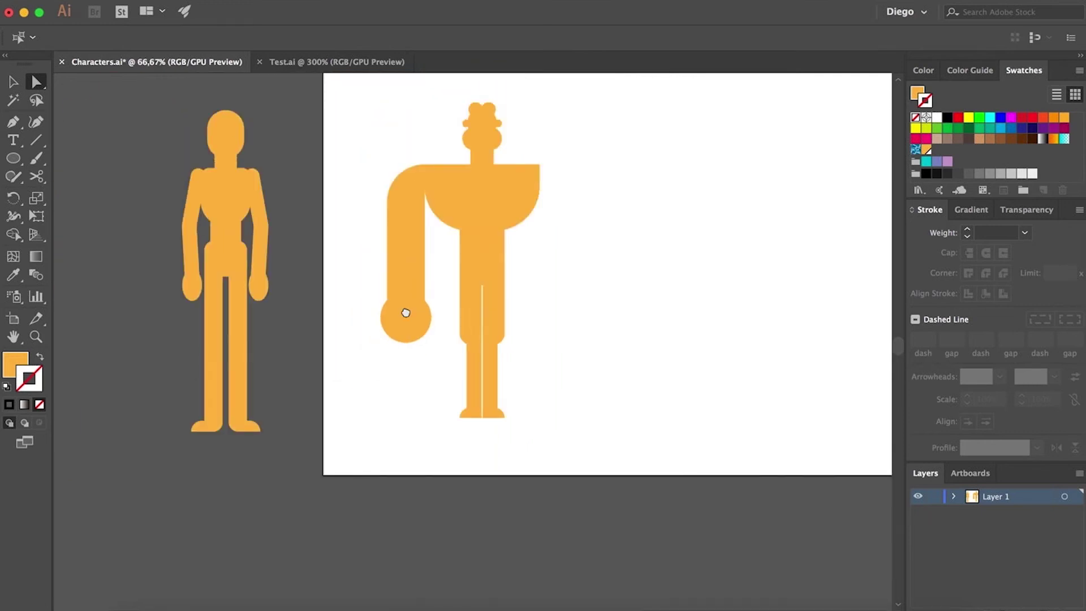
scroll(435, 333, "up", 1)
scroll(247, 266, "up", 1)
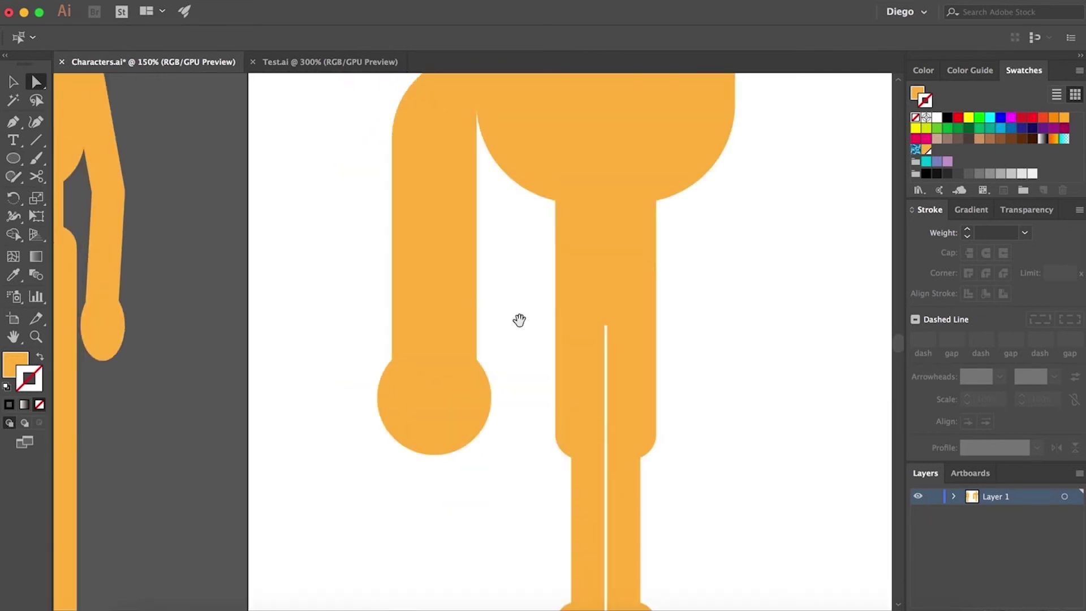
scroll(441, 350, "right", 5)
left_click(327, 348)
left_click(326, 437, "shift")
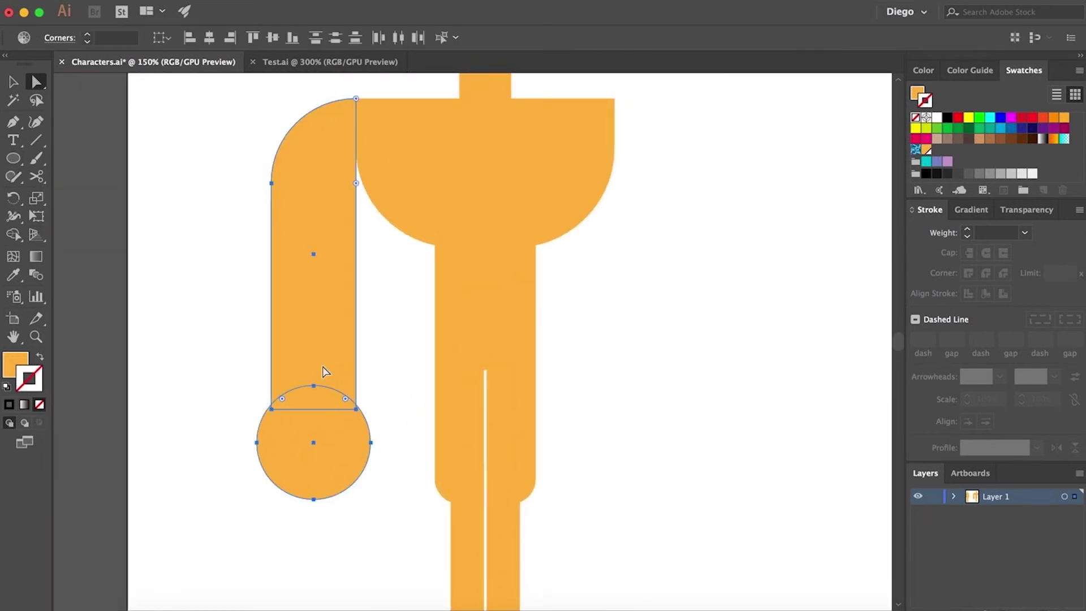
left_click_drag(433, 344, 670, 347)
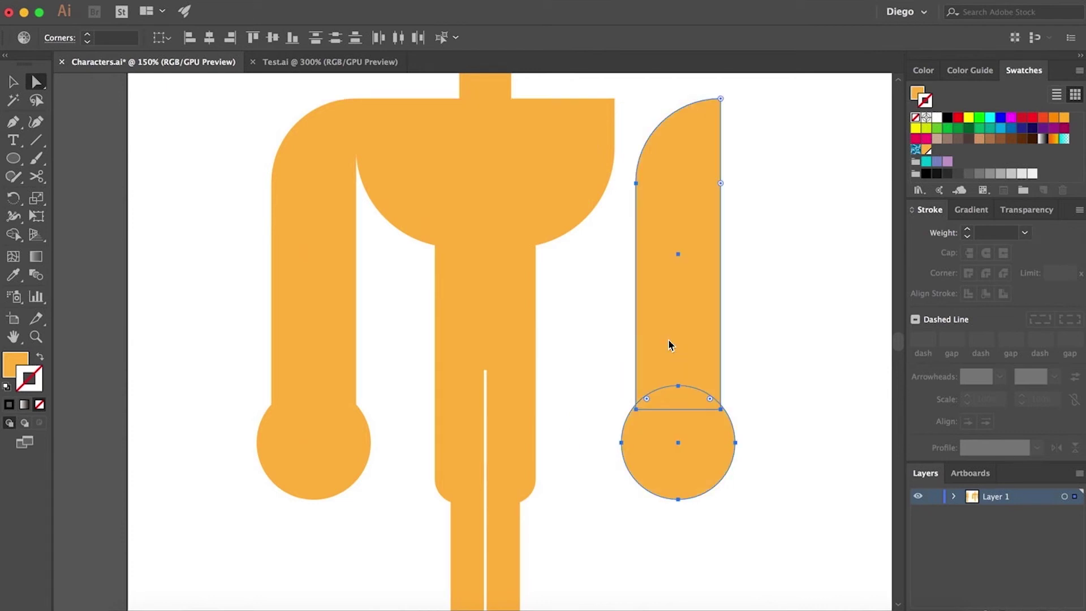
Reflect the copied arm and hand vertically and butt them against the right shoulder.
right_click(672, 335)
mouse_move(712, 533)
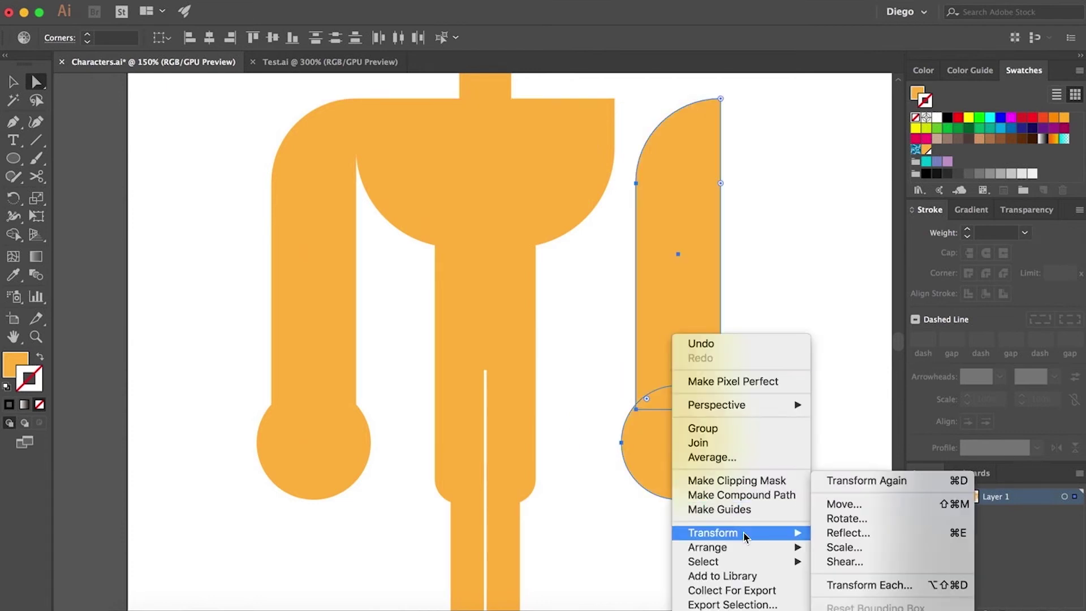
left_click(831, 532)
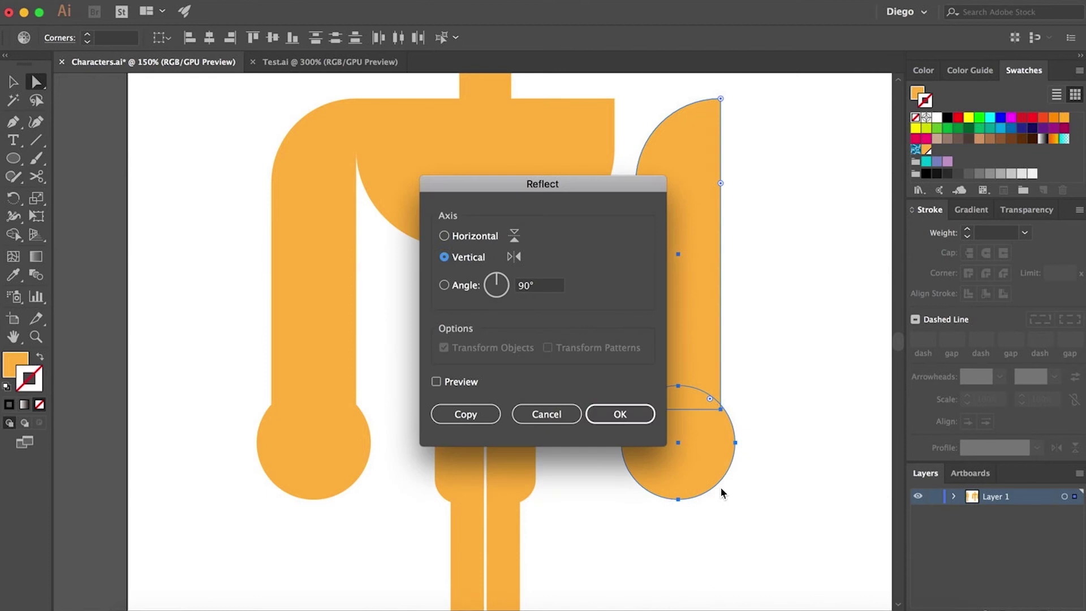
left_click(619, 412)
left_click_drag(682, 292, 666, 291)
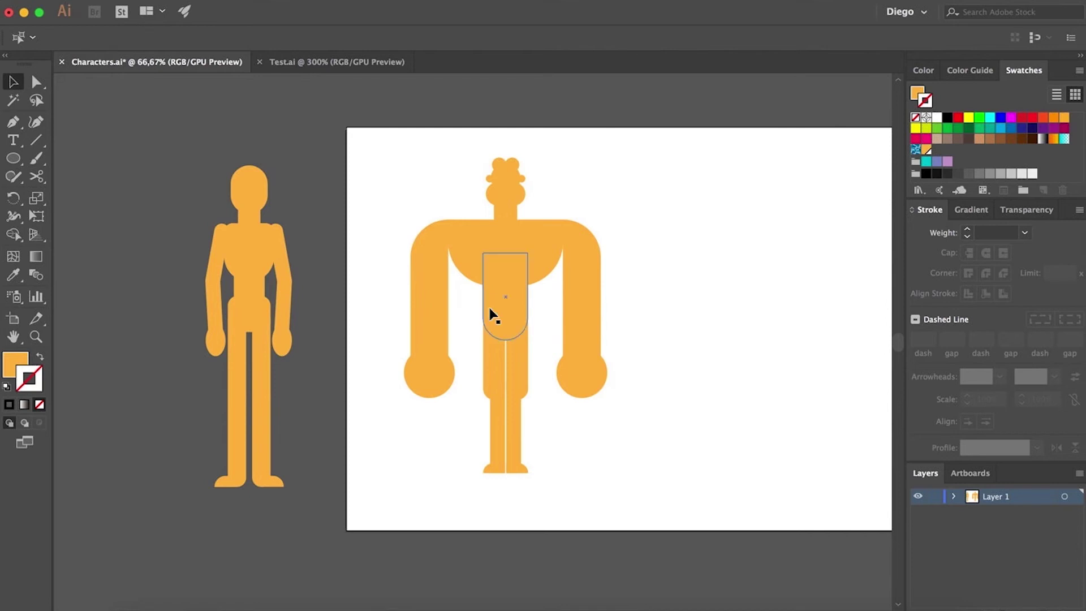
Try widening the belly shape, then revert it to its original width.
key("a")
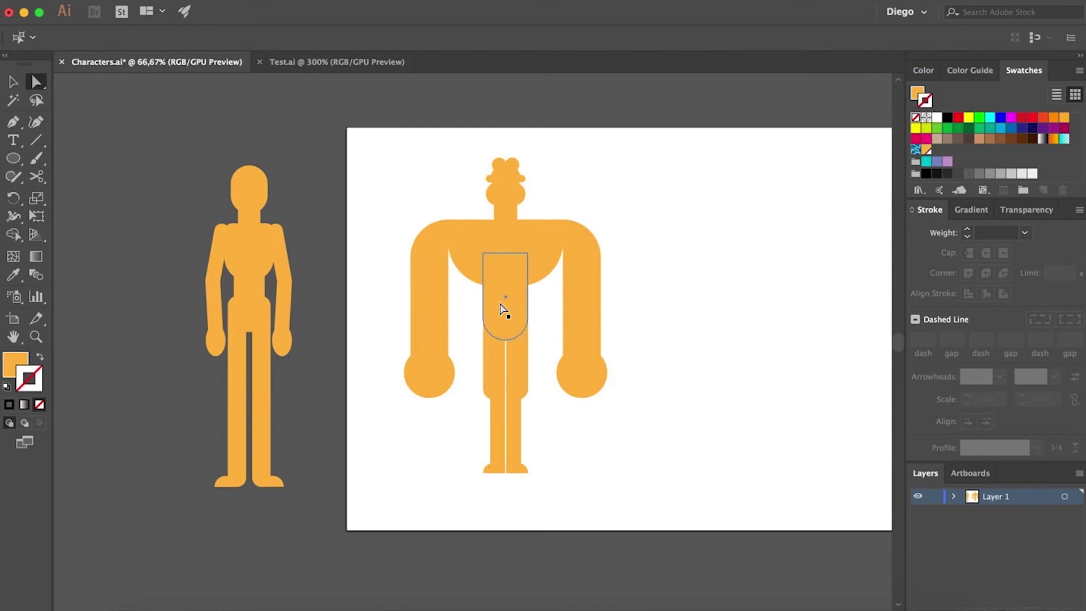
left_click(502, 308)
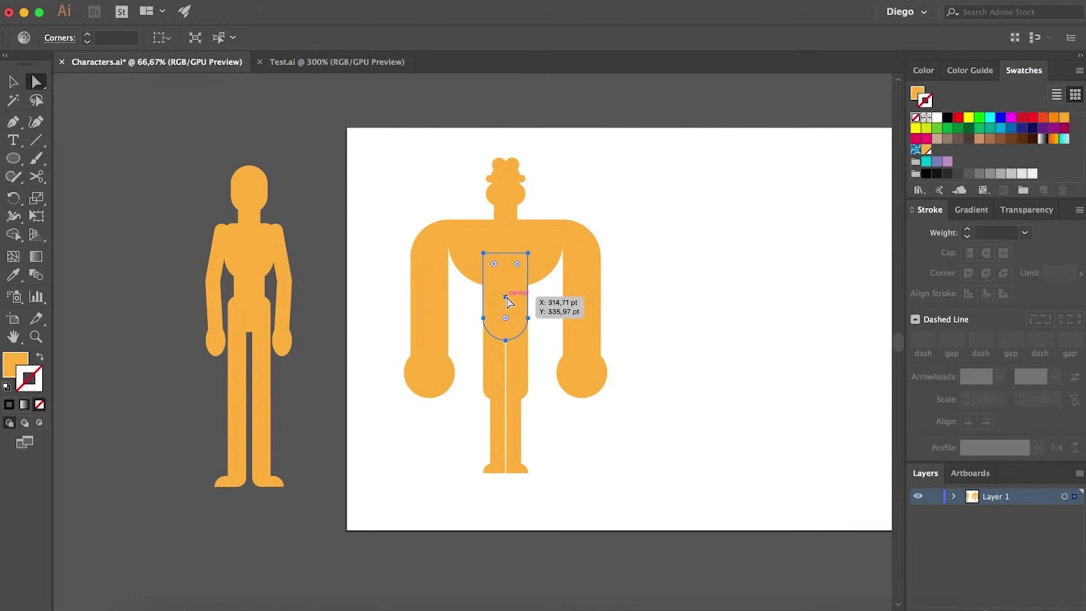
key("v")
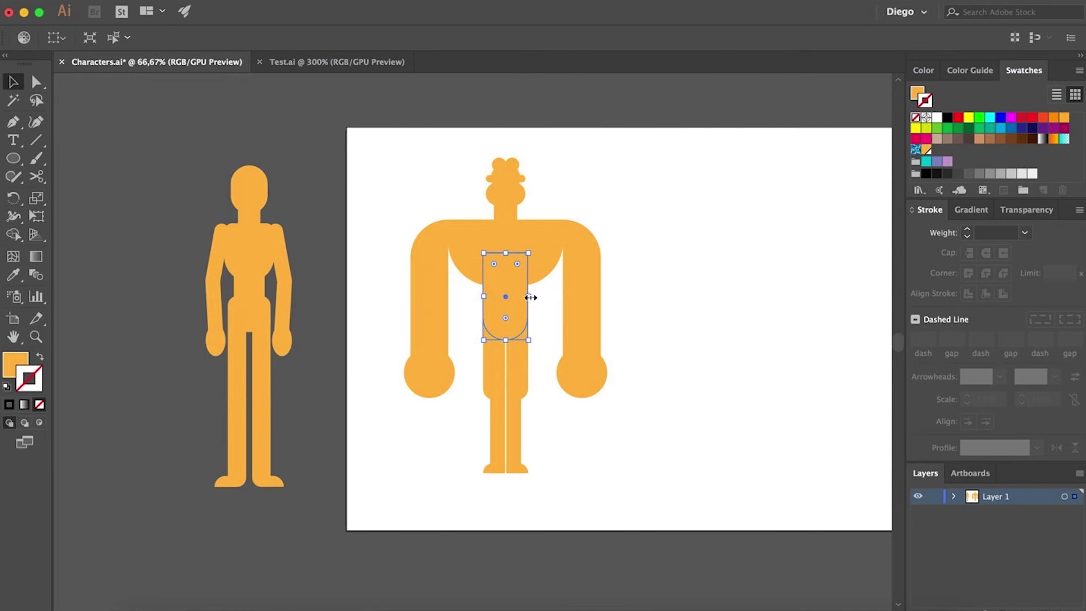
left_click_drag(529, 297, 535, 298)
key("a")
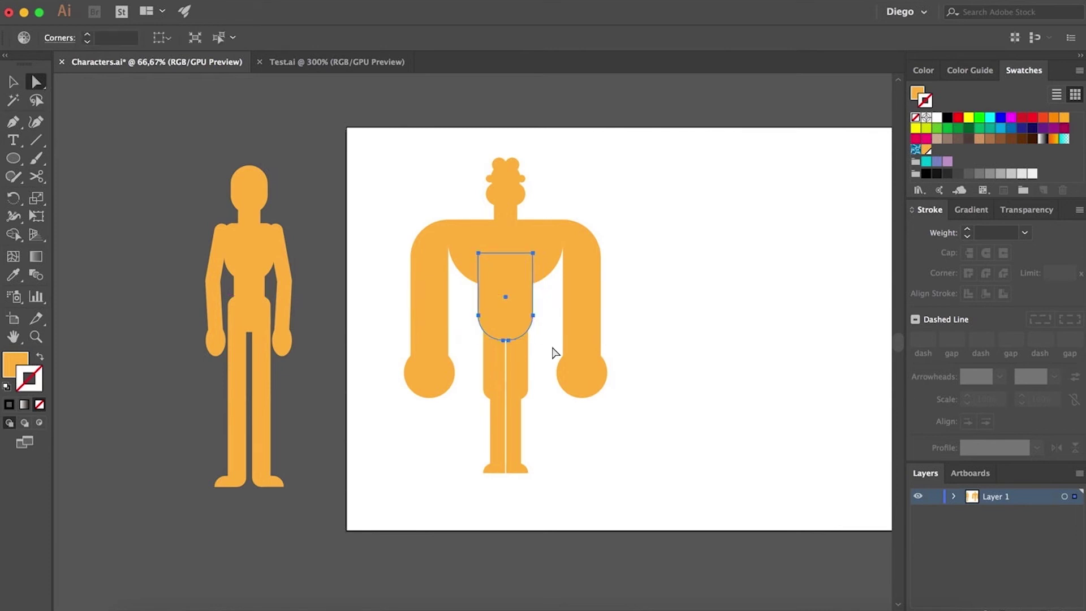
Stretch the thigh's top edge up under the torso to about 52,79 × 207,17 pt.
left_click(552, 352)
scroll(500, 362, "up", 2)
left_click(485, 359)
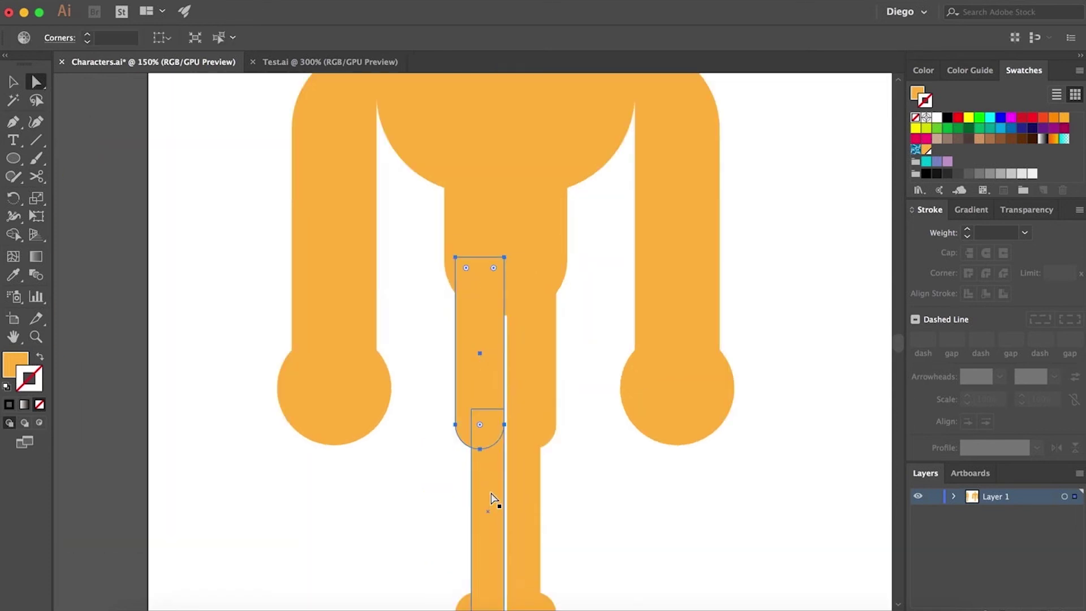
key("v")
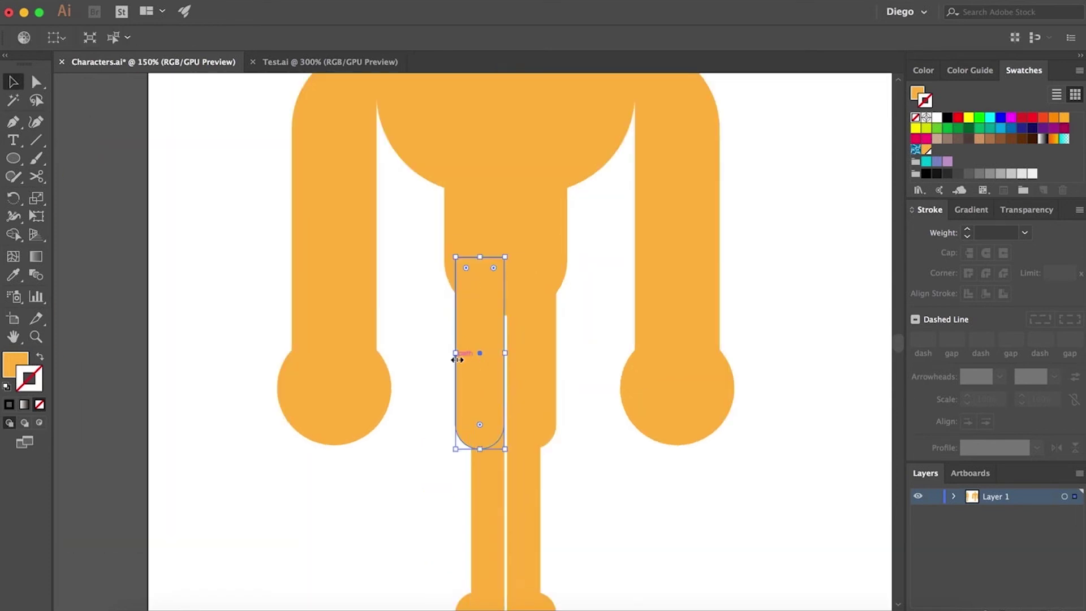
left_click_drag(455, 257, 438, 218)
left_click(410, 306)
key("a")
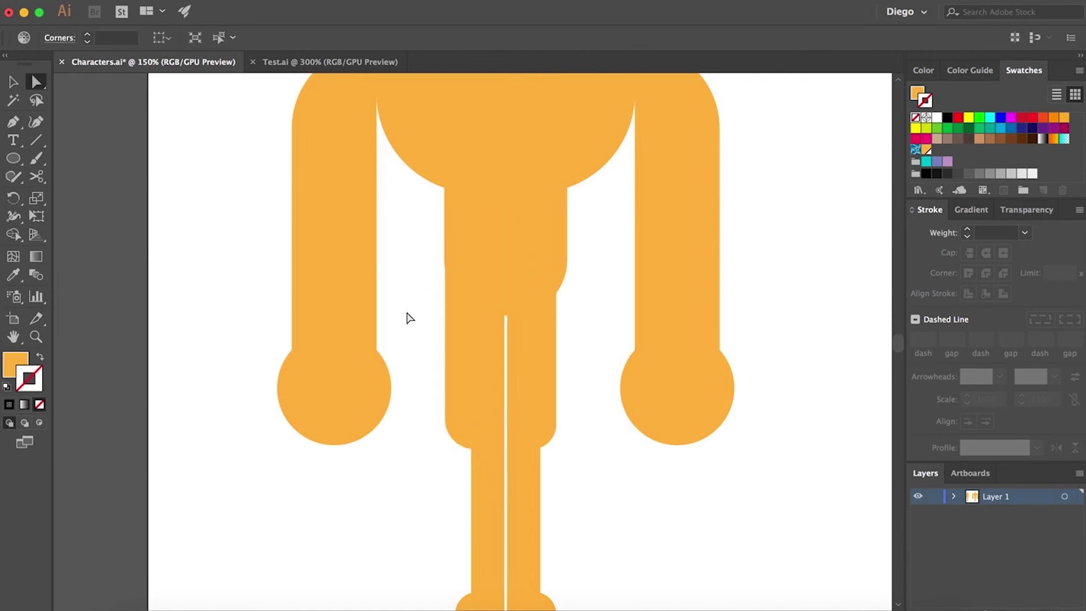
key("v")
key("ctrl+plus")
key("ctrl+plus")
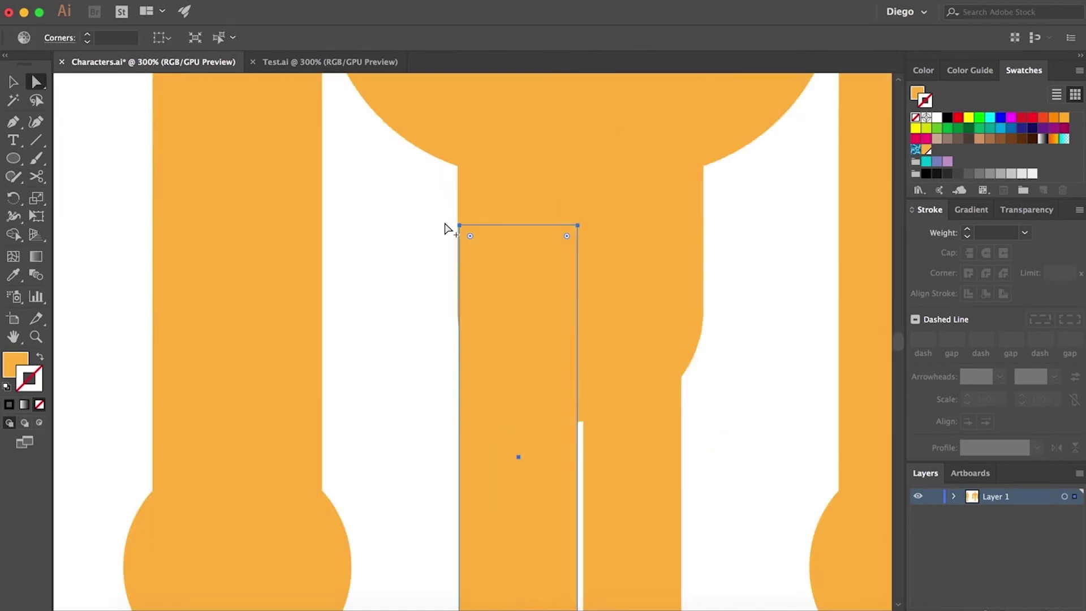
left_click_drag(458, 225, 456, 218)
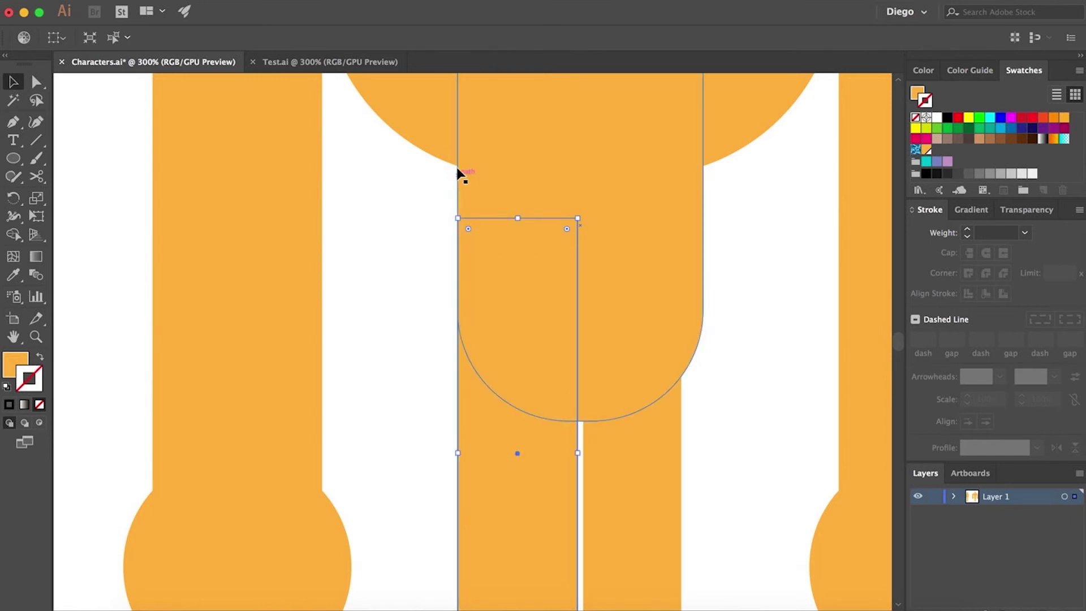
left_click(410, 282)
key("a")
key("ctrl+minus")
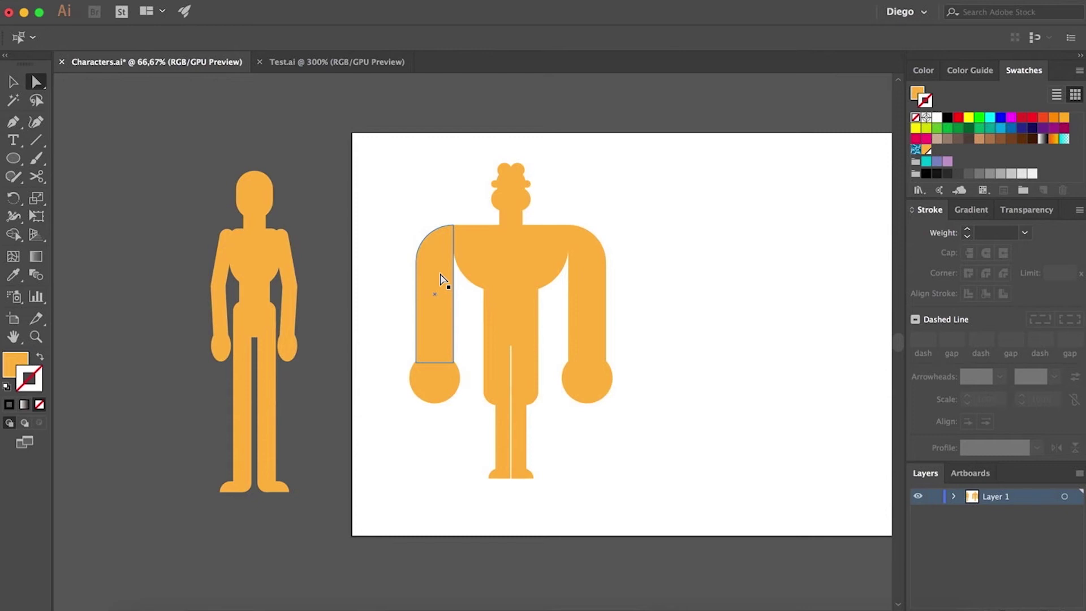
Load the Material Palette swatch library and move its panel aside.
left_click(390, 307)
left_click(1079, 70)
mouse_move(974, 375)
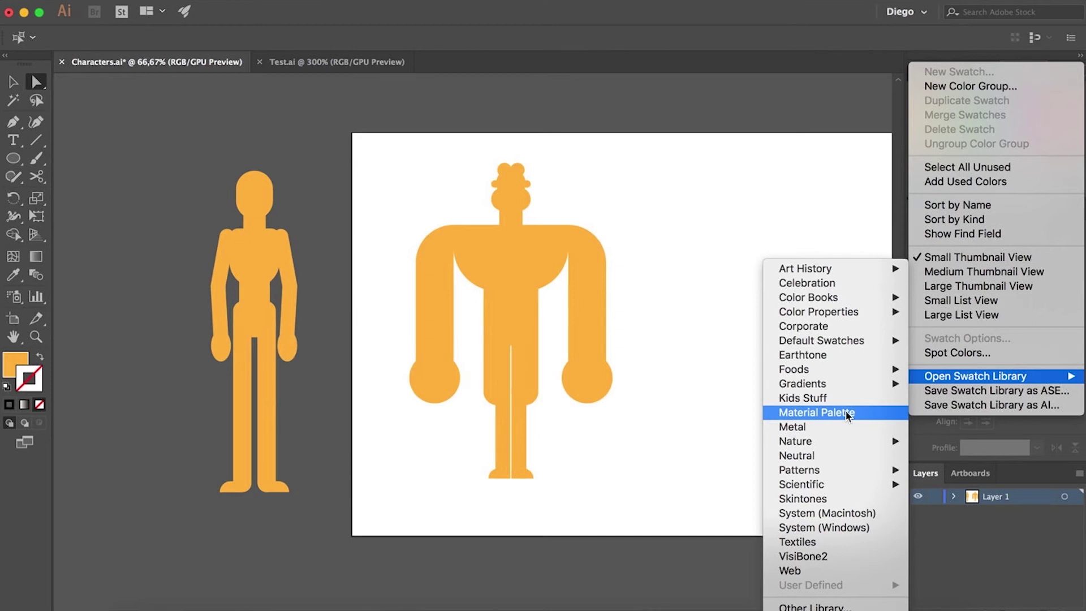
left_click(848, 413)
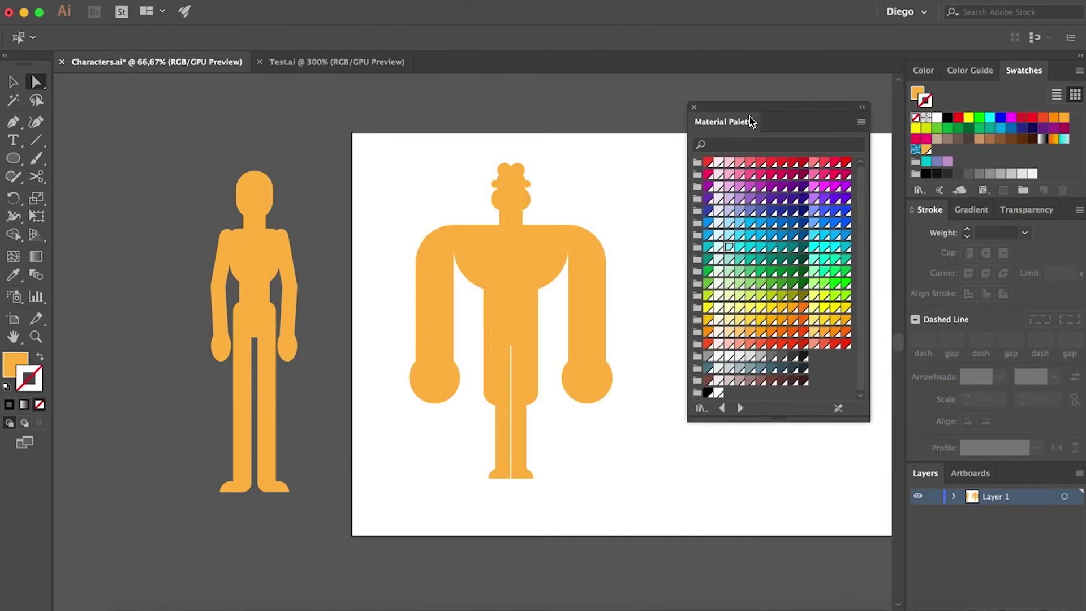
left_click_drag(757, 123, 747, 99)
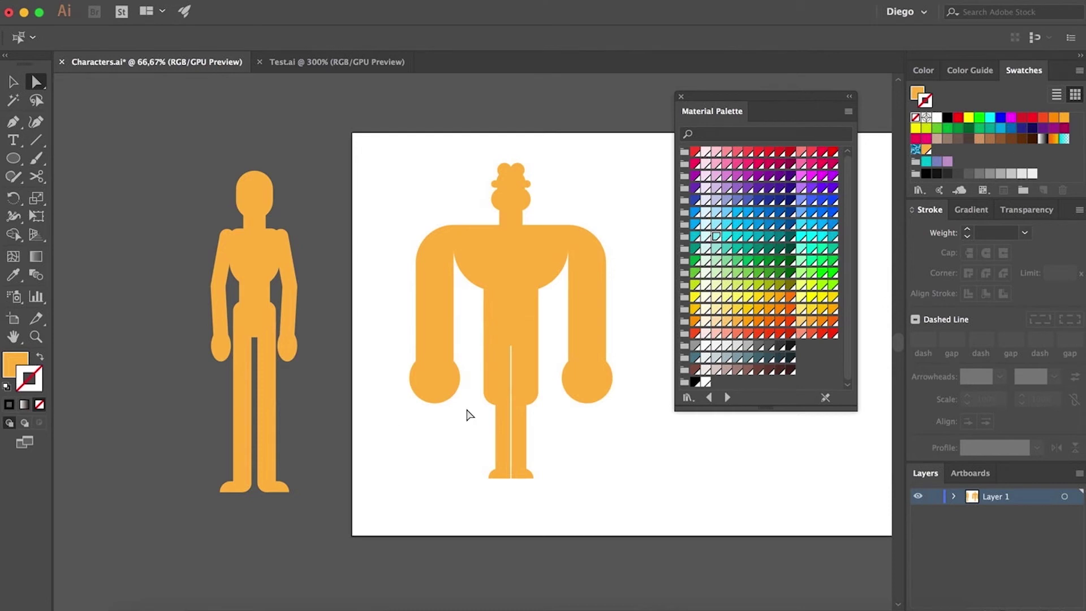
Fill the whole right figure light peach, after briefly trying orange.
key("v")
key("ctrl+a")
left_click(715, 321)
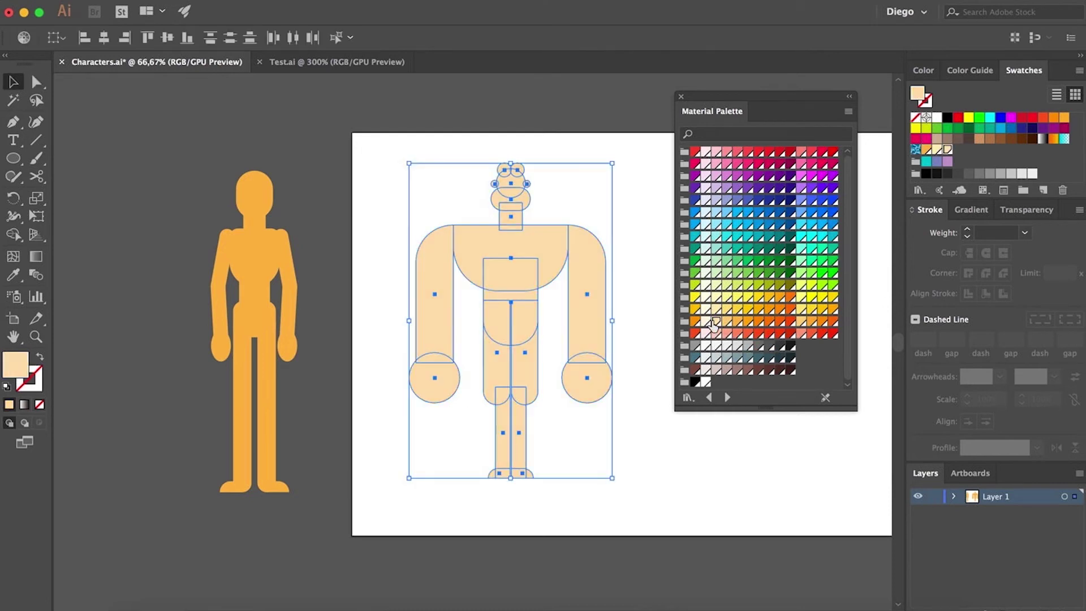
left_click(661, 315)
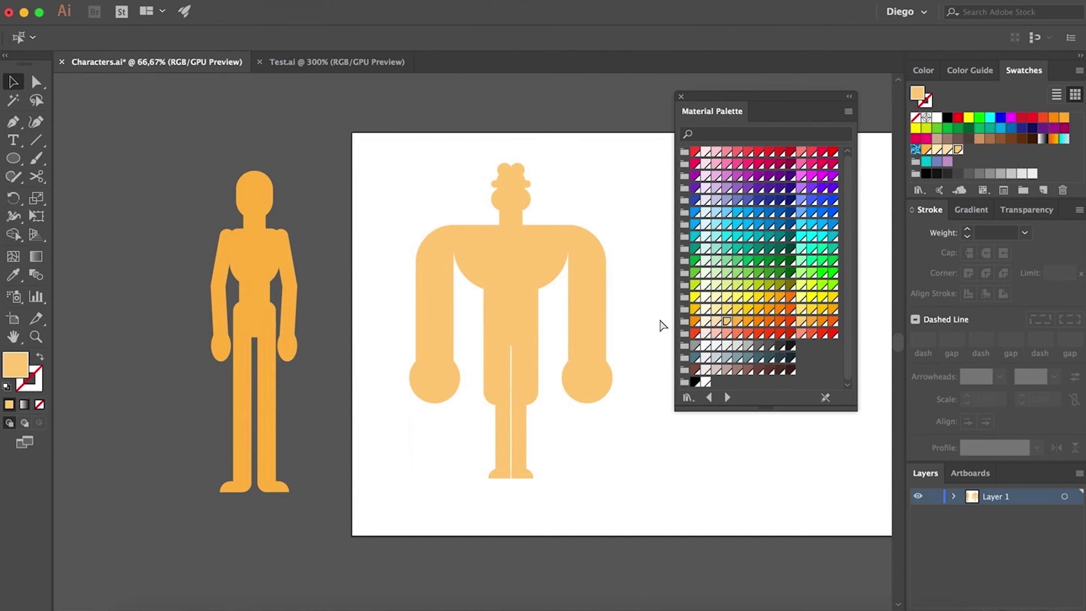
key("ctrl+a")
left_click(735, 323)
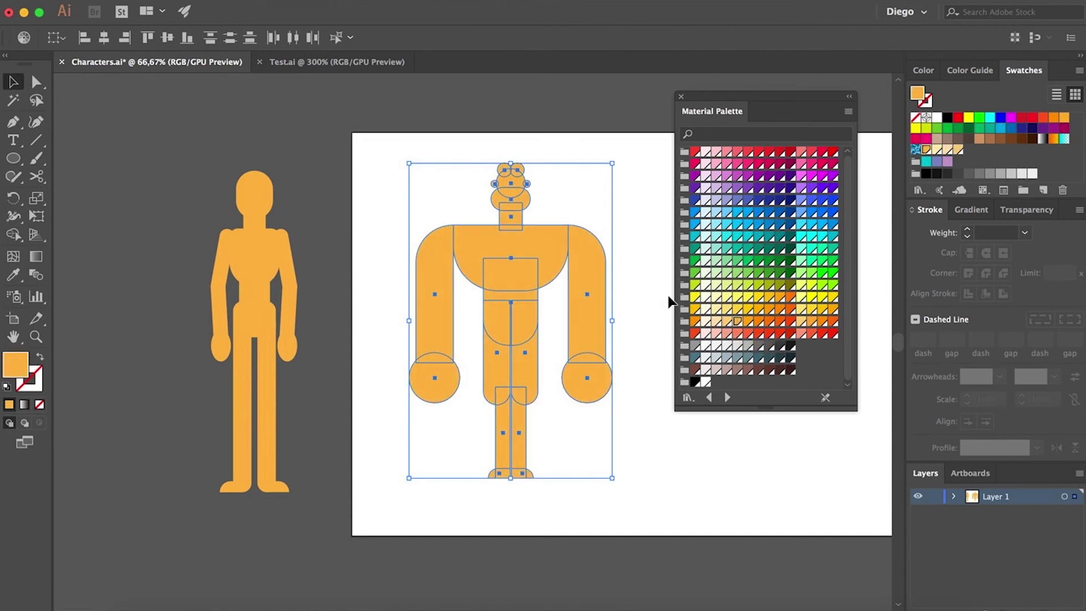
left_click(356, 166)
key("ctrl+a")
left_click(727, 321)
left_click(645, 310)
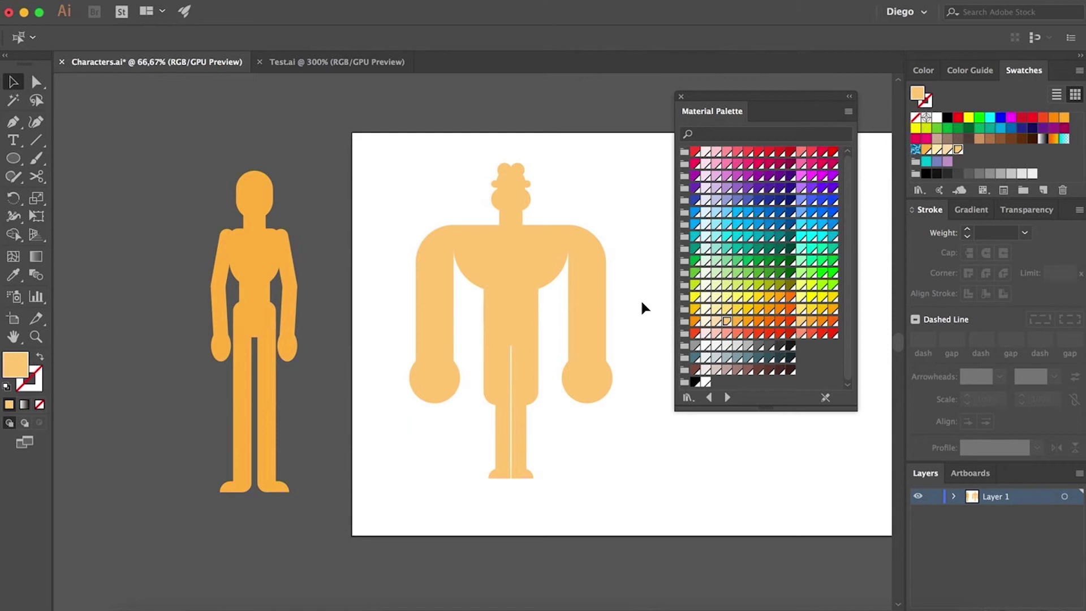
Fill the two hair buns atop the head dark blue.
scroll(529, 175, "up", 2)
key("a")
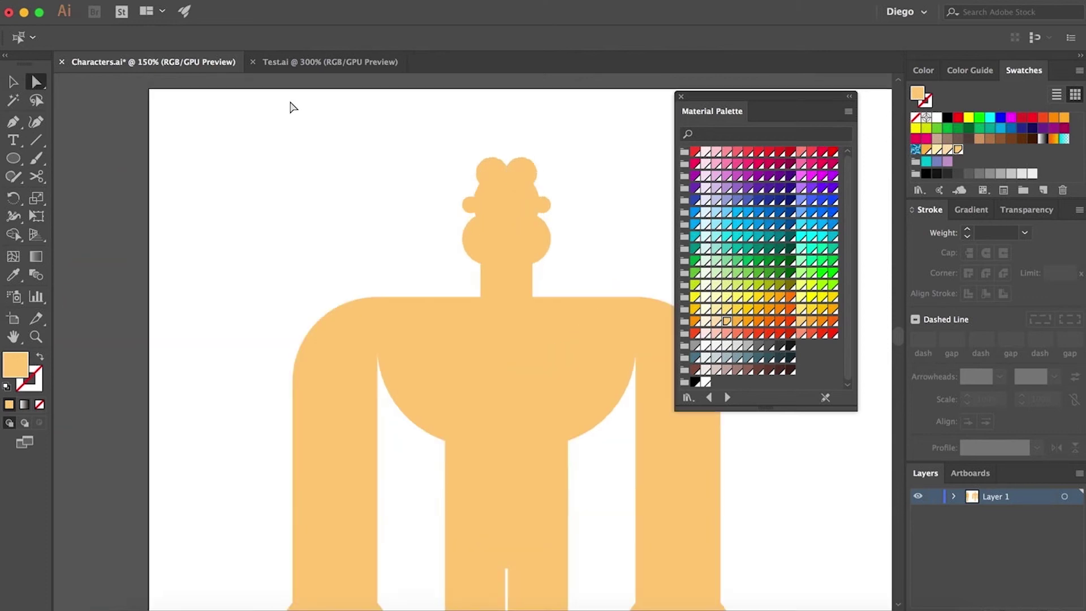
left_click(490, 173)
left_click(757, 189)
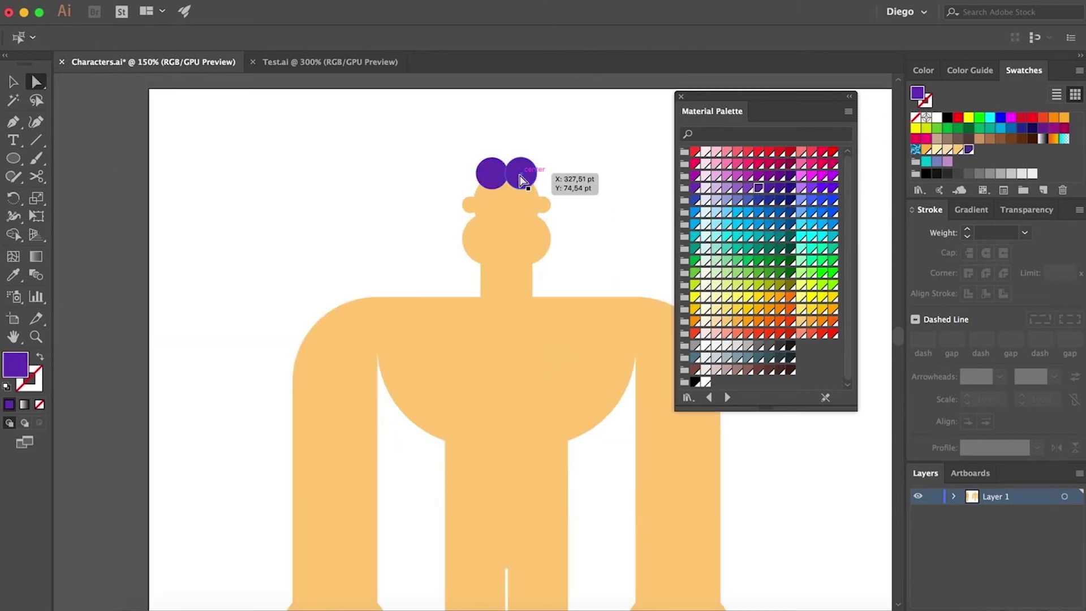
left_click(757, 201)
left_click(601, 245)
scroll(601, 245, "right", 2)
scroll(601, 245, "down", 1)
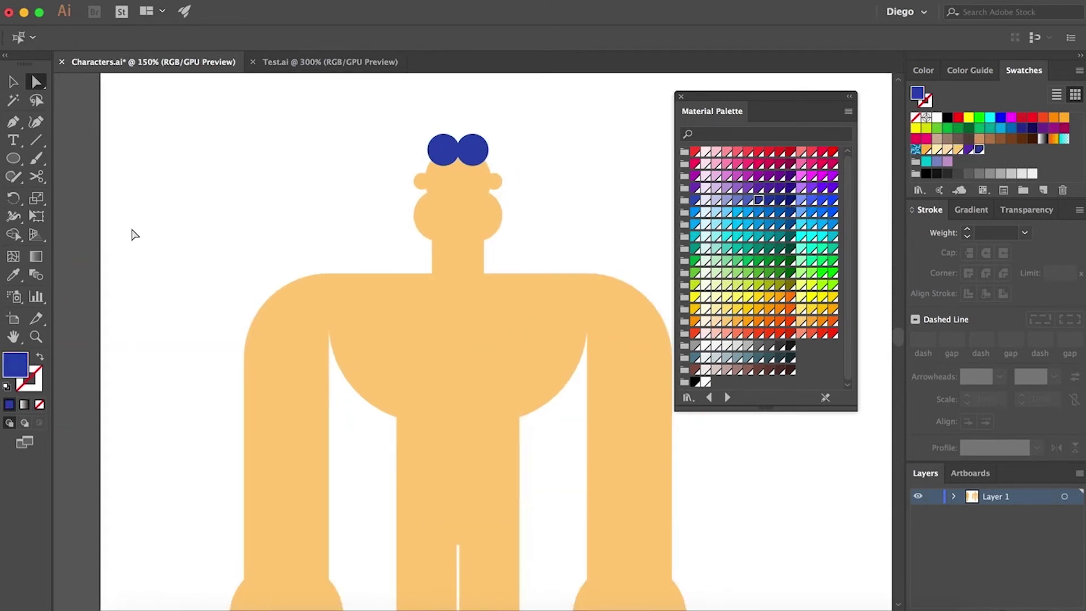
scroll(376, 337, "down", 2)
scroll(375, 336, "right", 1)
left_click(13, 158)
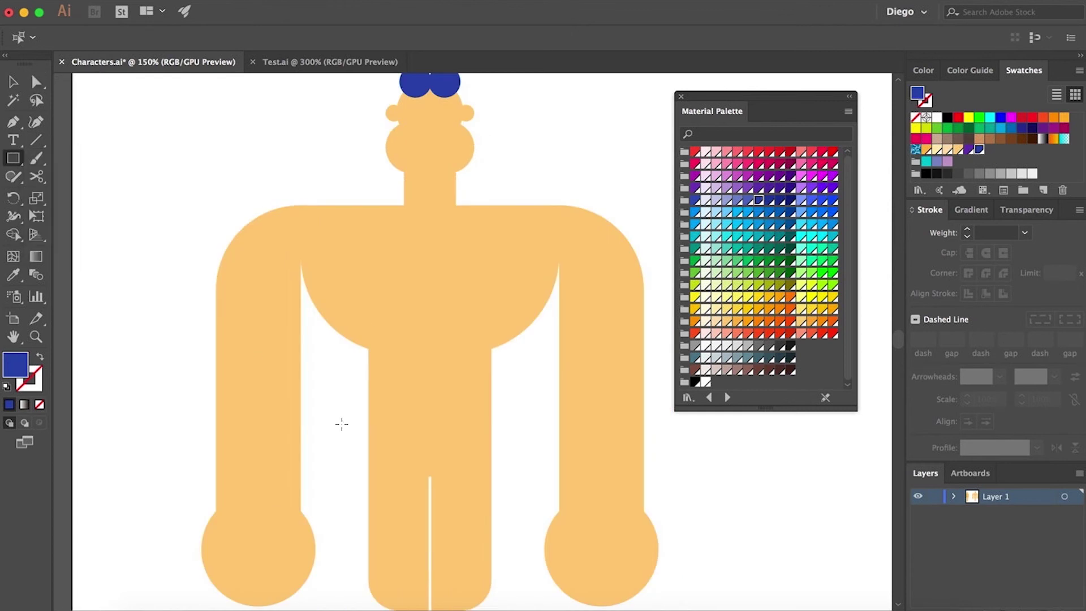
Draw a blue waistband across the waist with a round orange buckle at its centre.
left_click_drag(430, 397, 503, 419)
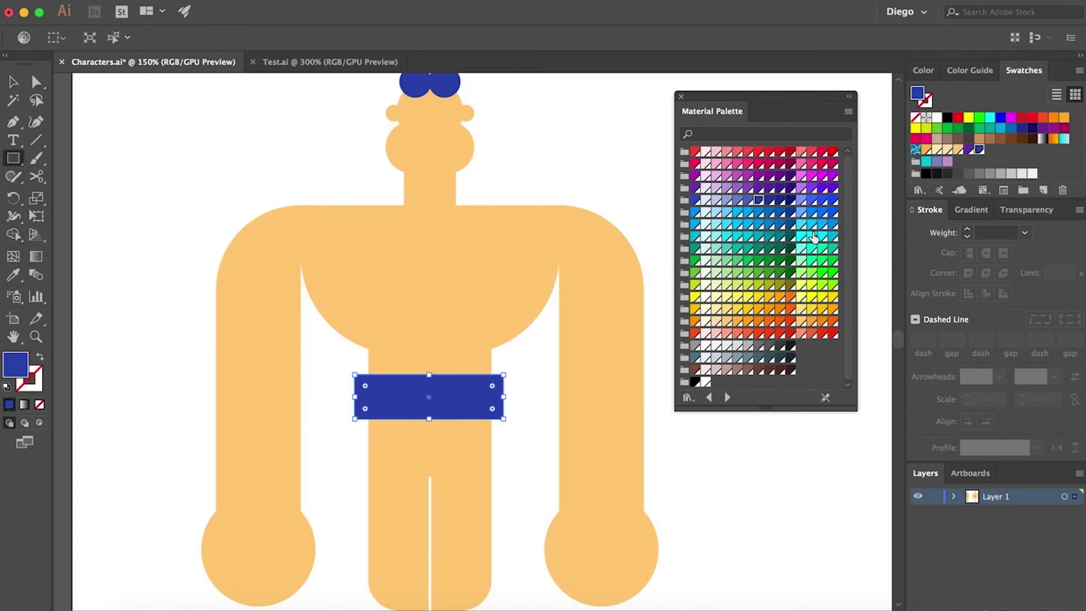
left_click(748, 200)
key("ctrl+shift+a")
key("l")
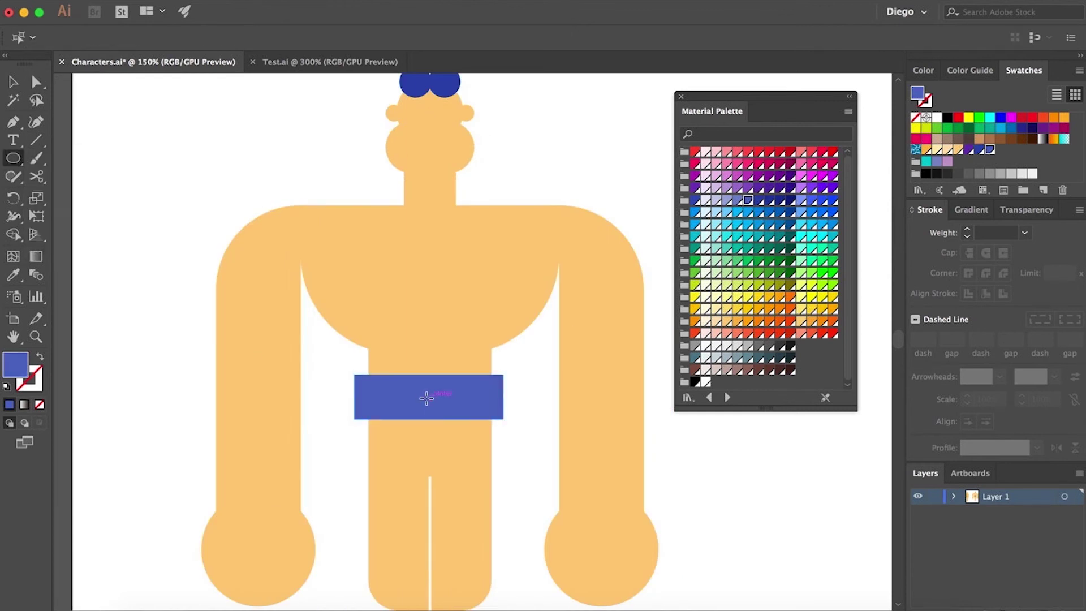
left_click_drag(428, 397, 387, 367)
left_click(761, 297)
key("a")
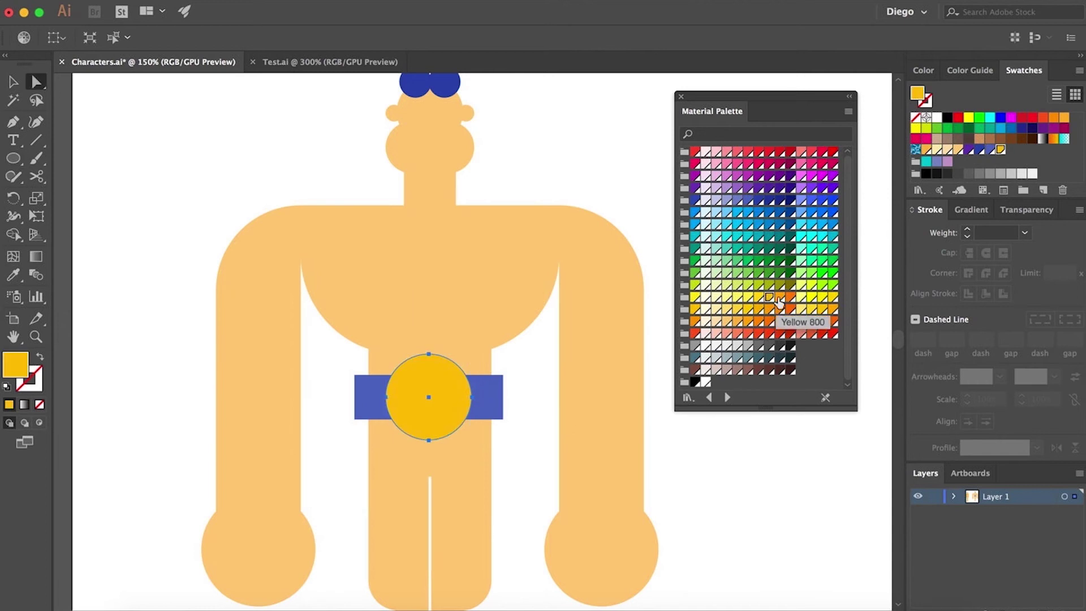
left_click(779, 309)
Add two small orange dots, one on each side of the chest.
key("l")
key("ctrl+equal")
left_click_drag(351, 295, 364, 305)
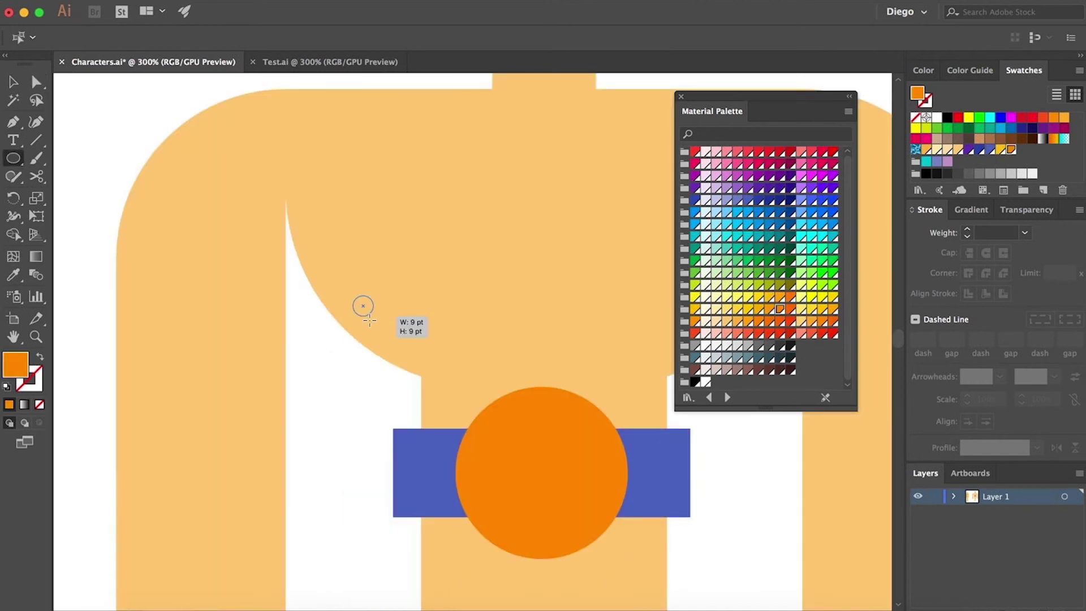
key("ctrl+equal")
key("a")
left_click_drag(241, 345, 599, 345)
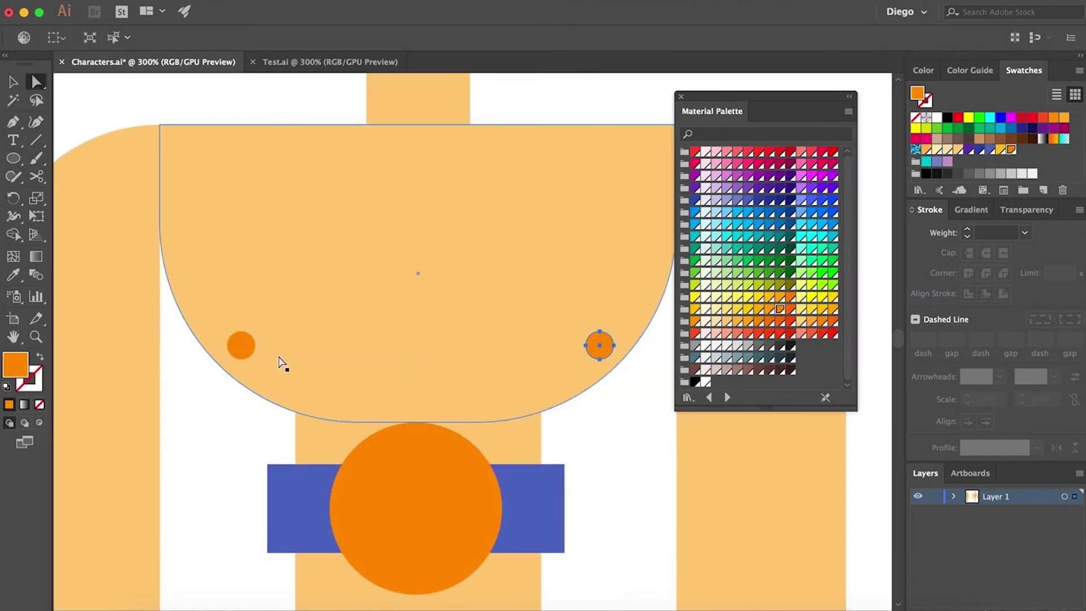
left_click(761, 334)
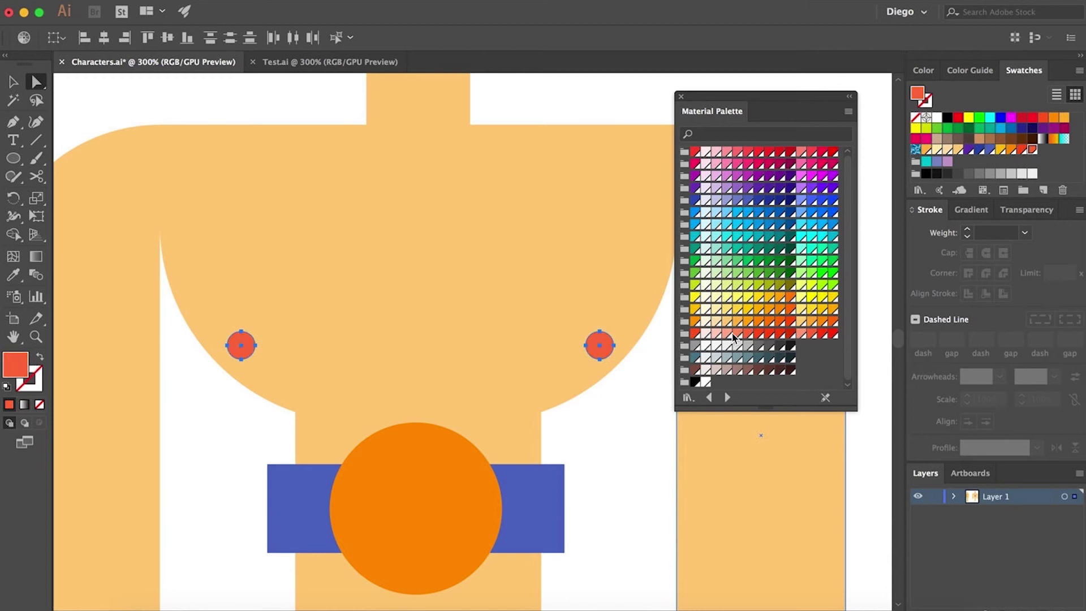
left_click(779, 310)
left_click(611, 444)
Draw a 3 pt orange vertical line down the chest centre from neck to belly.
key("ctrl+minus")
key("ctrl+minus")
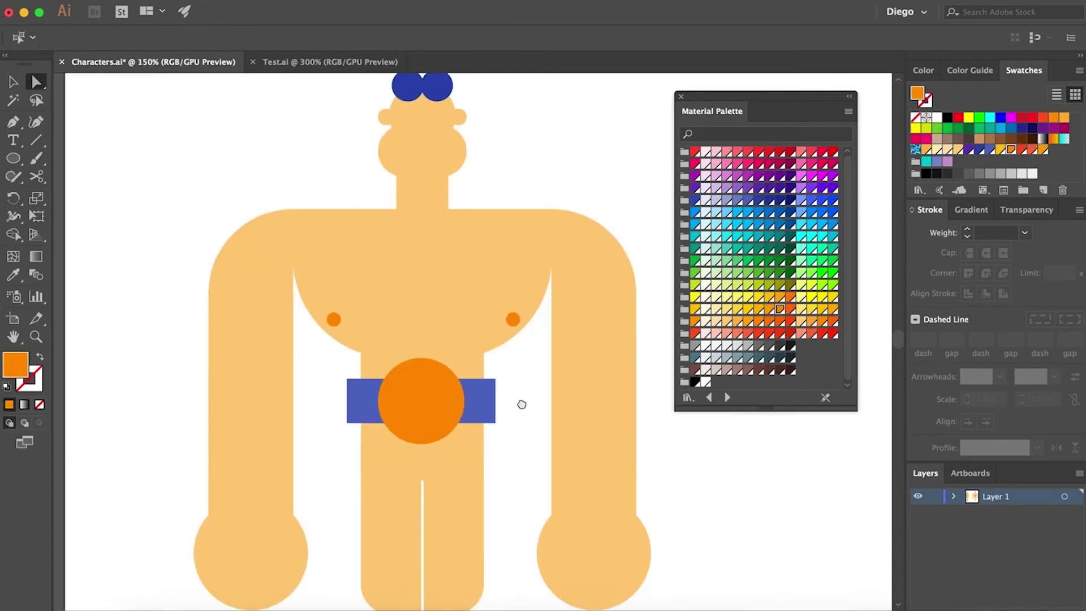
left_click(36, 140)
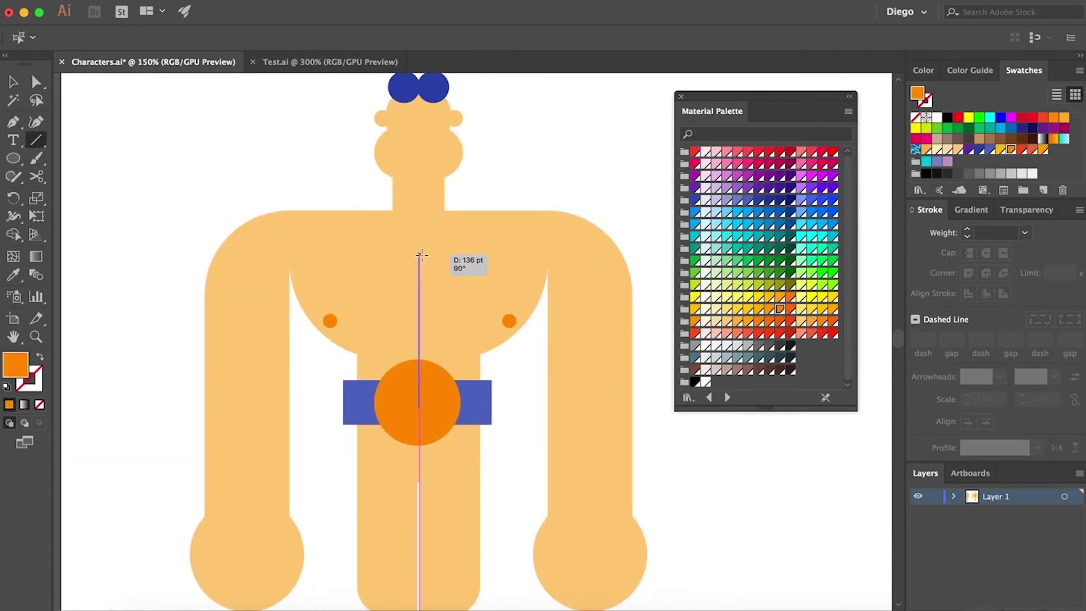
left_click_drag(419, 330, 419, 263)
left_click_drag(418, 353, 419, 233)
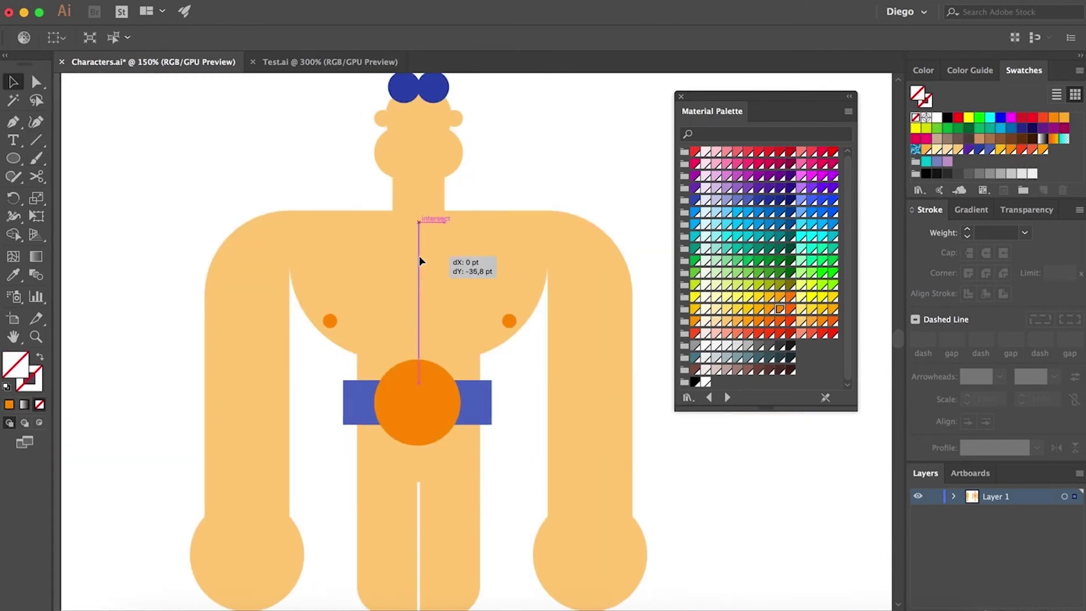
key("i")
left_click(509, 320)
key("a")
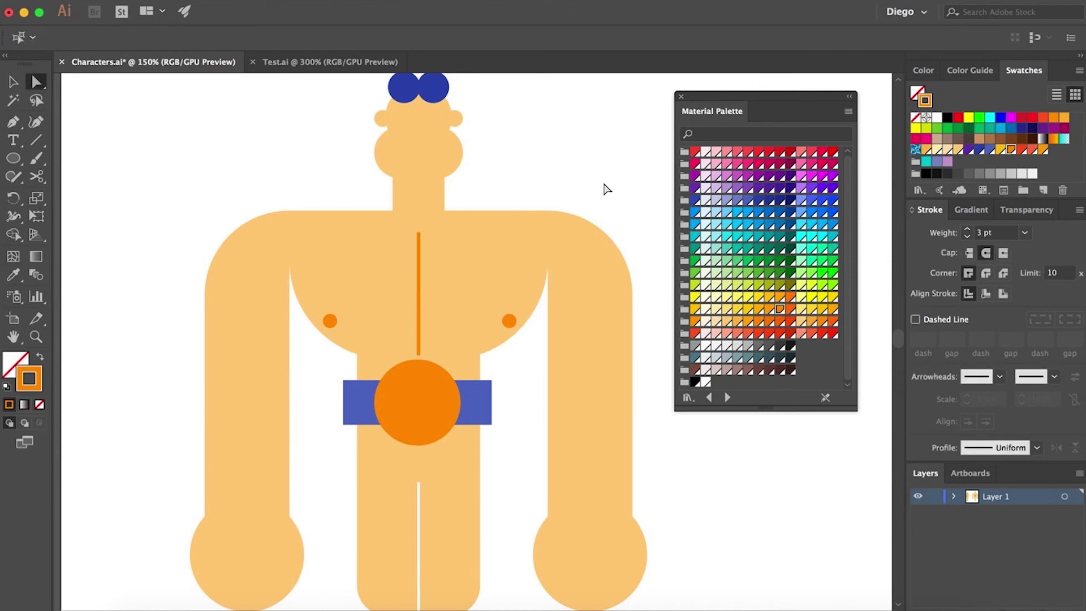
key("ctrl+plus")
left_click_drag(504, 240, 571, 418)
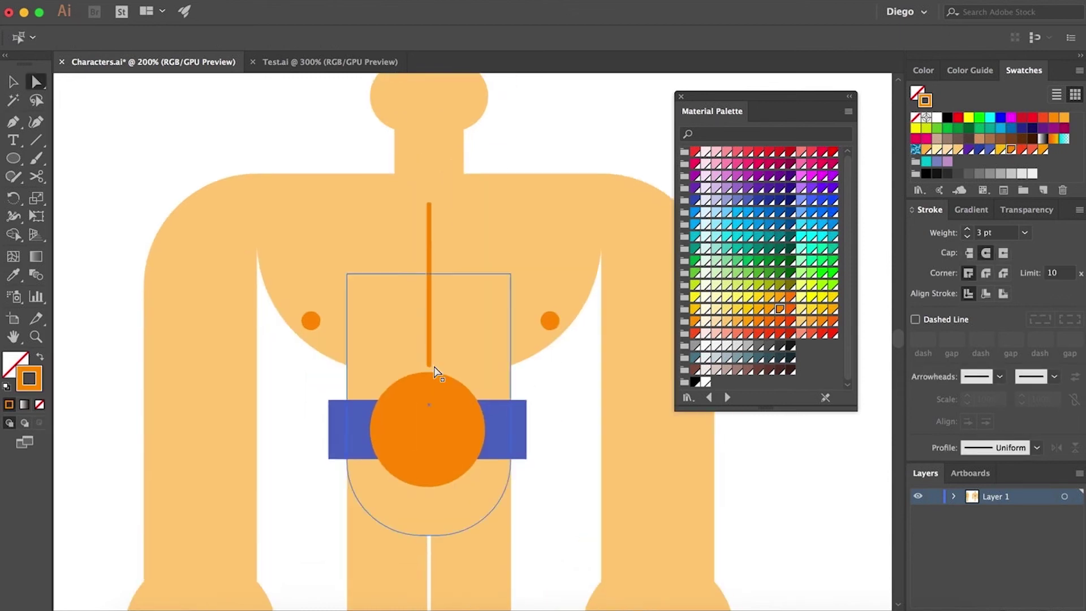
Draw a smaller inner circle centred on the orange buckle.
scroll(495, 407, "right", 3)
scroll(388, 322, "down", 5)
left_click(388, 323)
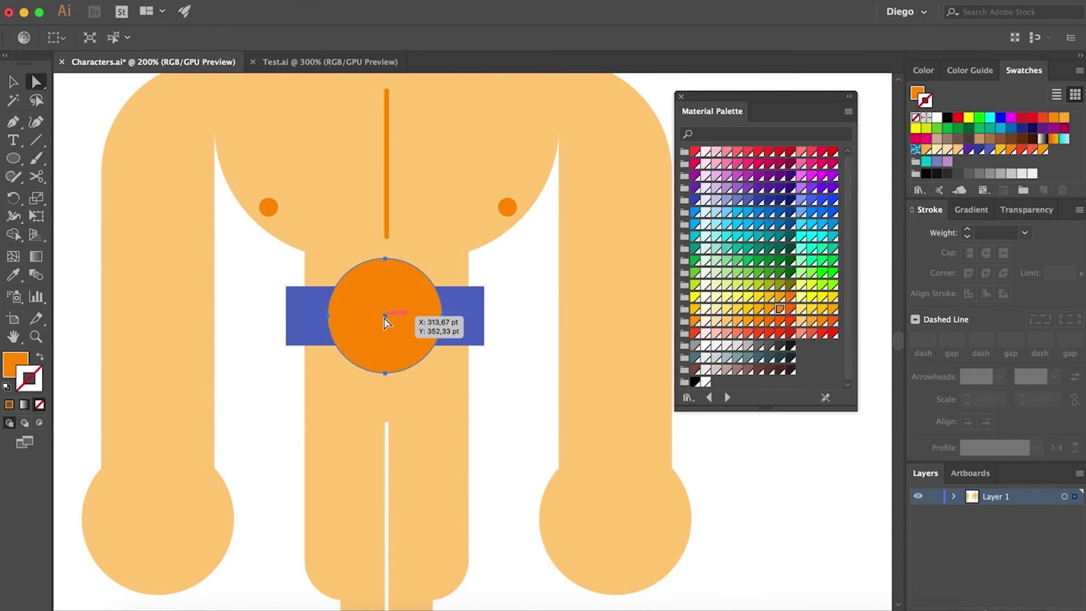
key("l")
key("ctrl+shift+a")
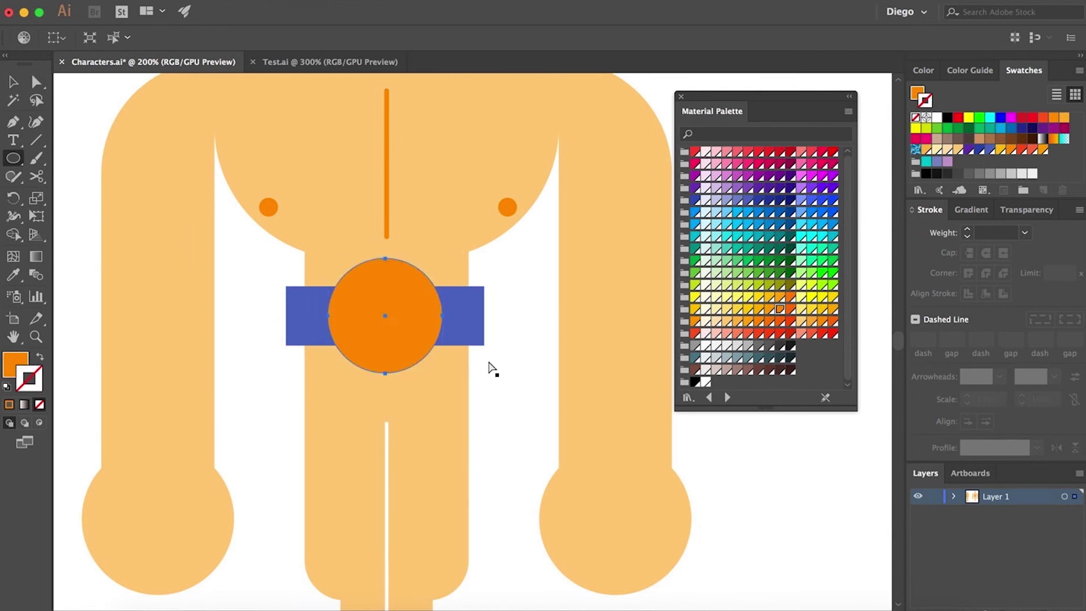
key("a")
left_click(13, 159)
left_click_drag(386, 316, 435, 366)
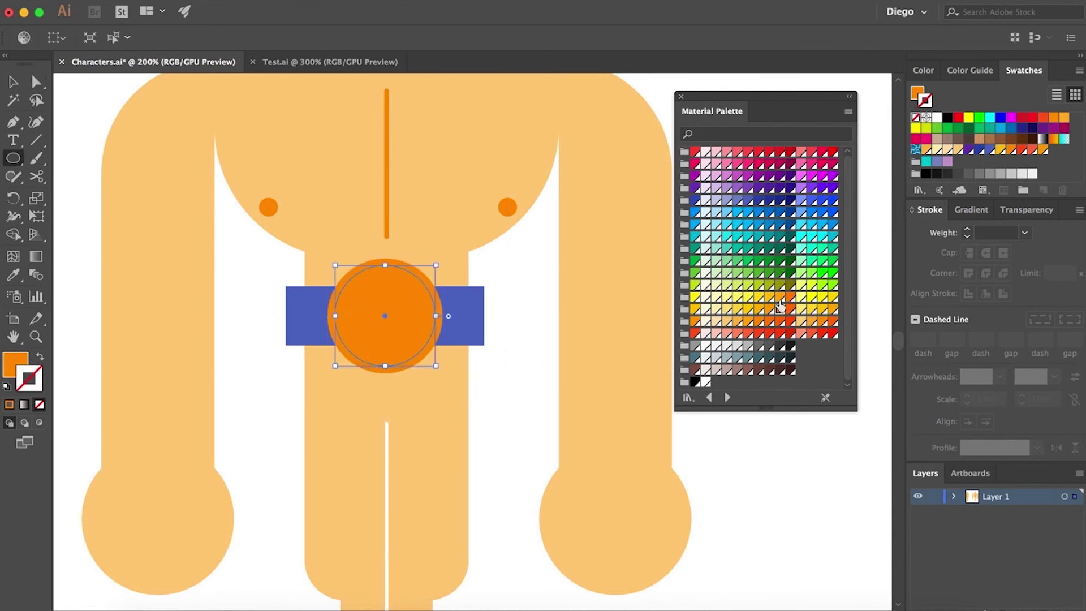
Split the inner circle with a square over its right half using Pathfinder Divide.
key("ctrl+shift+a")
key("m")
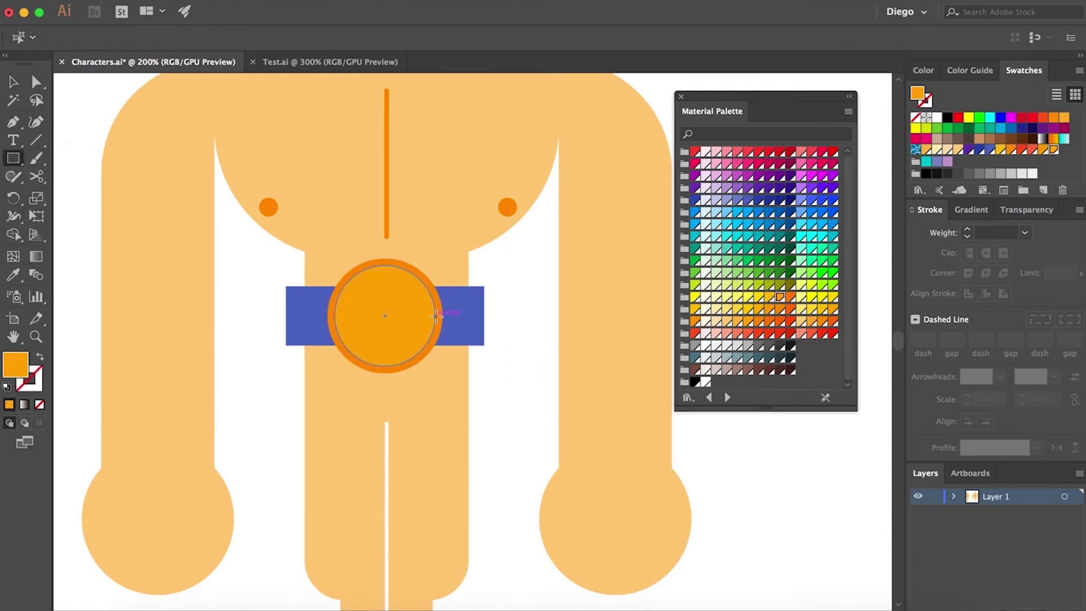
left_click_drag(385, 257, 485, 380)
key("a")
left_click(361, 316)
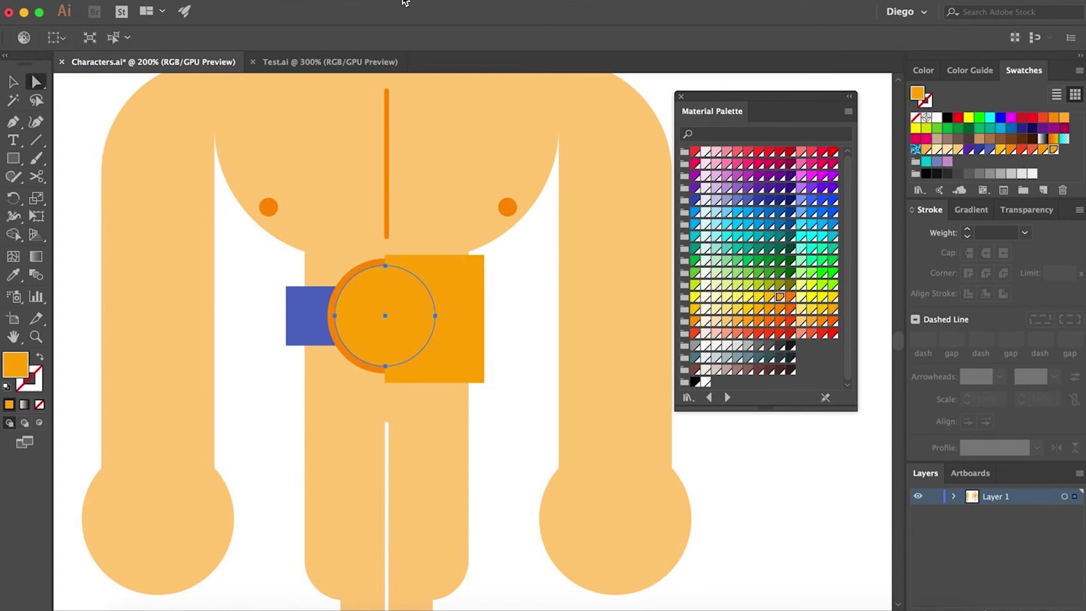
left_click(429, 504)
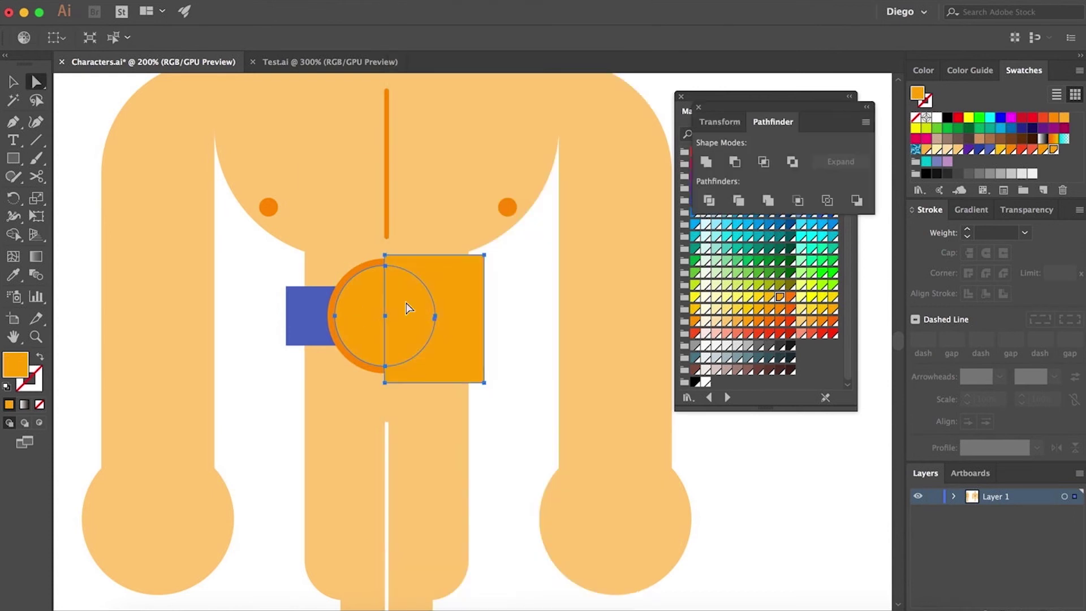
left_click(763, 161)
Fill the buckle's right half yellow and rotate both halves so the split runs diagonally.
left_click(758, 199)
left_click(768, 297)
left_click(371, 305, "shift")
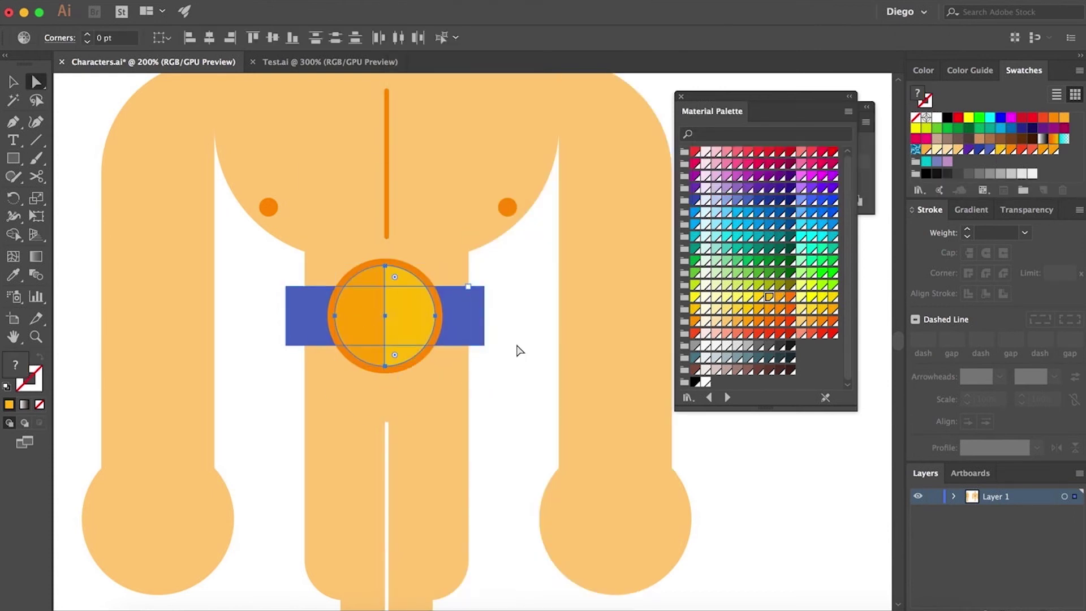
left_click_drag(451, 369, 417, 380)
left_click(503, 395)
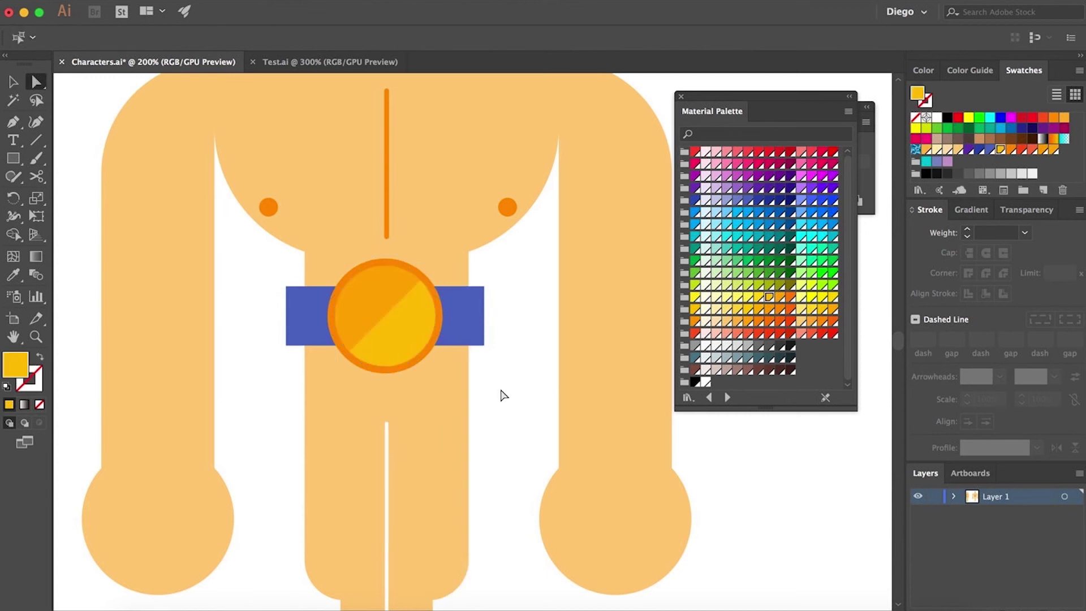
left_click_drag(486, 275, 444, 386)
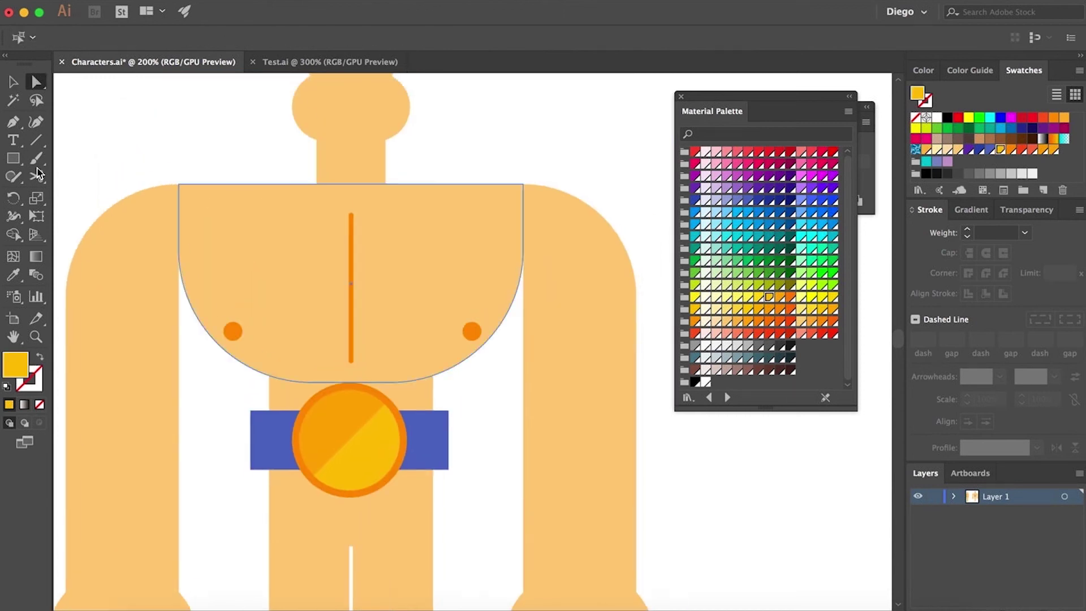
Draw a widened blue rounded-rectangle brow bar across the face.
scroll(332, 299, "up", 3)
scroll(331, 300, "up", 1)
left_click(327, 245)
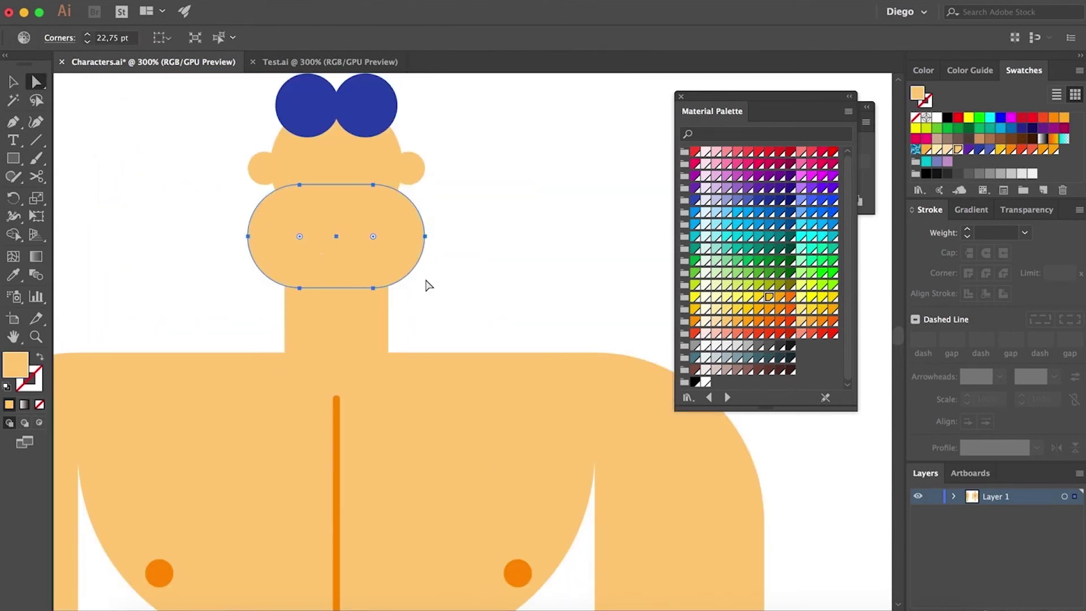
left_click(426, 286)
left_click_drag(13, 158, 72, 187)
scroll(358, 141, "up", 1)
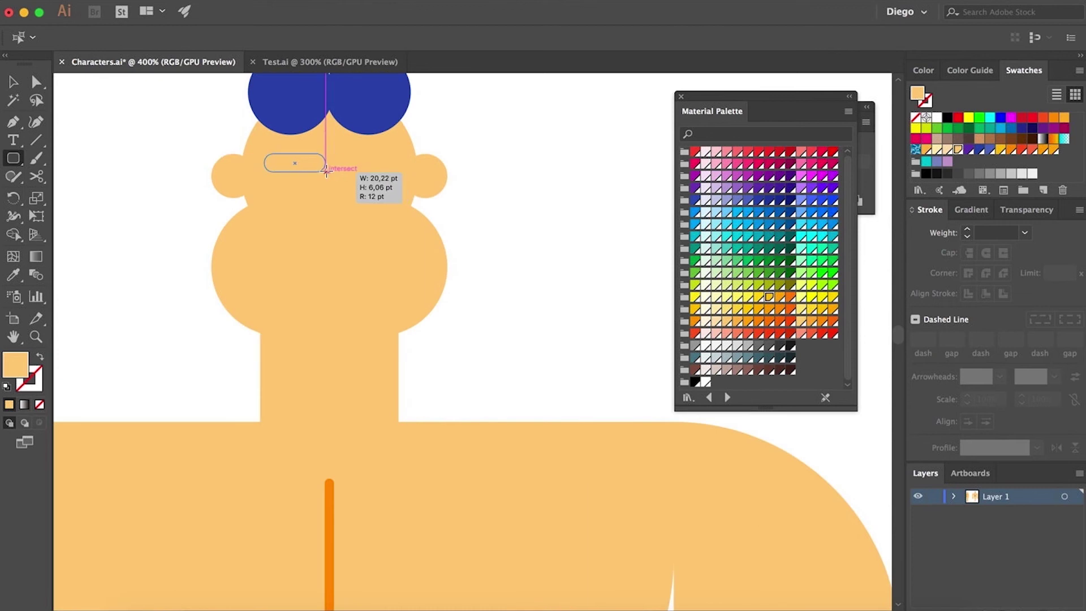
mouse_move(264, 153)
left_mouse_down()
mouse_move(325, 172)
mouse_move(468, 177)
left_mouse_up()
scroll(295, 175, "up", 2)
double_click(294, 158)
double_click(596, 242)
Draw a dark grey eye ellipse below the brow.
key("l")
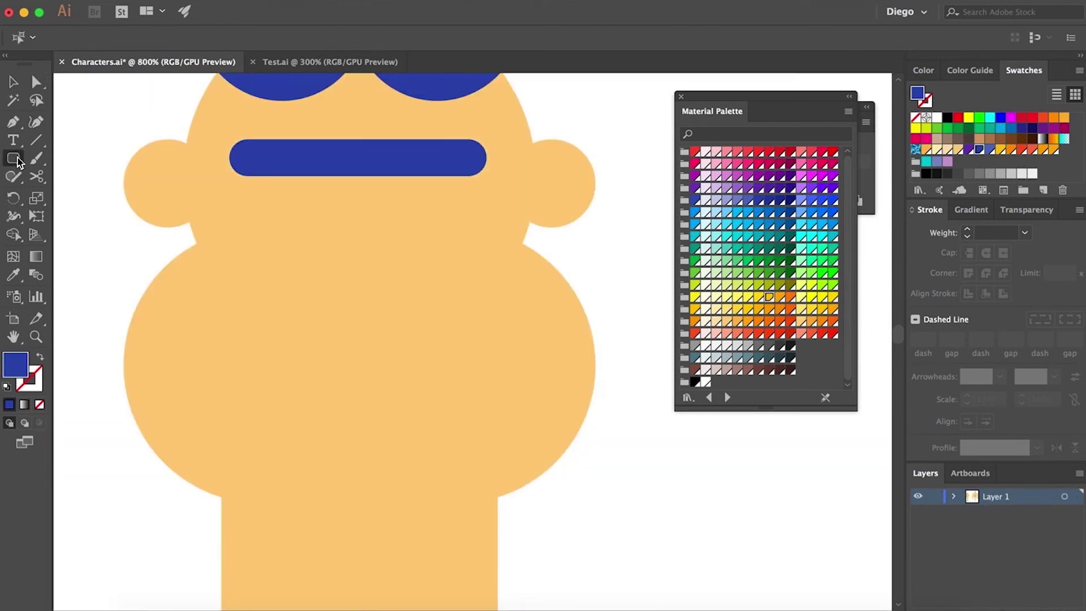
mouse_move(286, 211)
left_mouse_down()
mouse_move(288, 233)
mouse_move(447, 232)
mouse_move(437, 232)
left_mouse_up()
left_click(779, 346)
key("a")
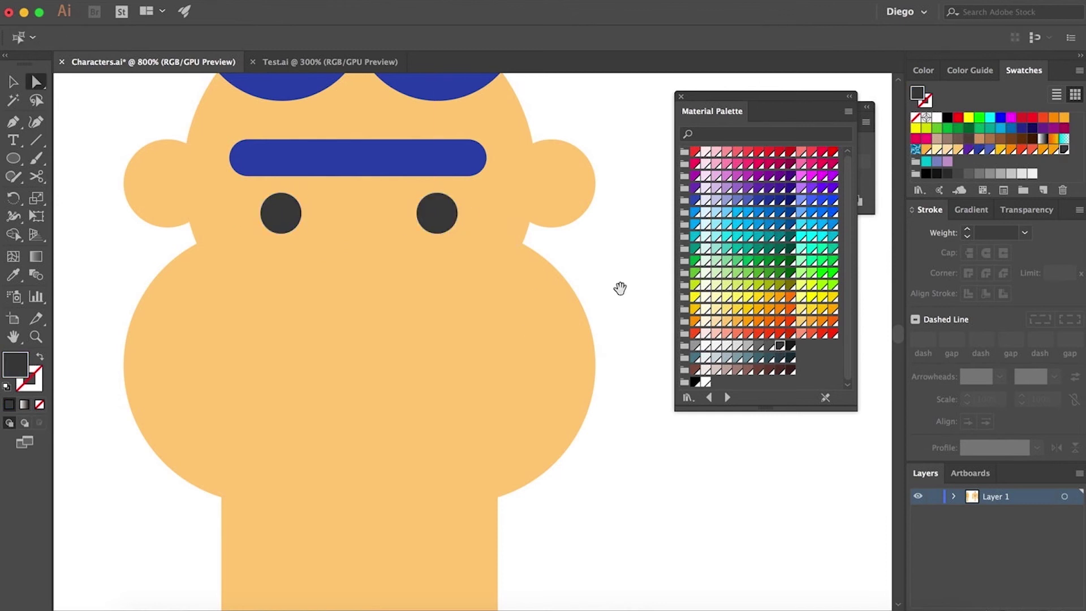
scroll(618, 286, "right", 1)
Add a shortened orange rectangular nose positioned just under the brow.
key("m")
left_click_drag(327, 345, 286, 165)
key("v")
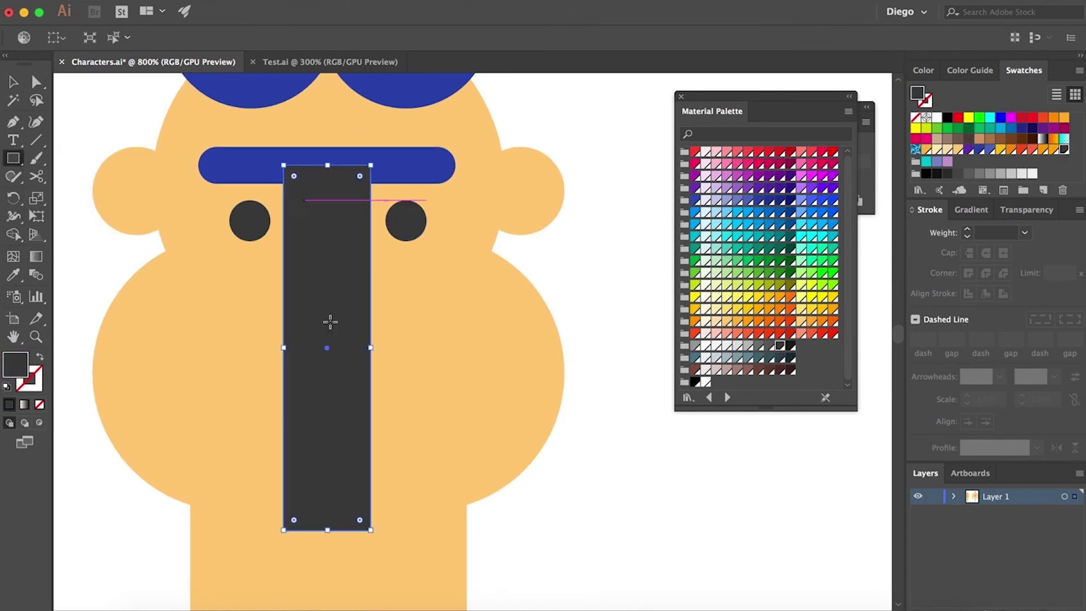
left_click_drag(327, 521, 315, 365)
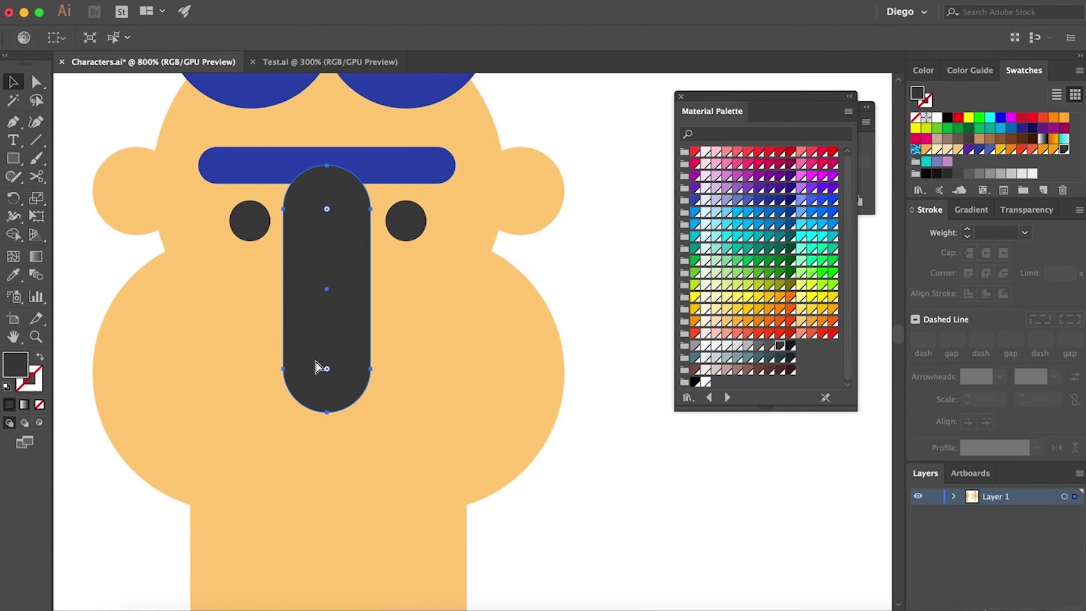
key("ctrl+minus")
key("ctrl+minus")
key("i")
left_click(485, 582)
key("a")
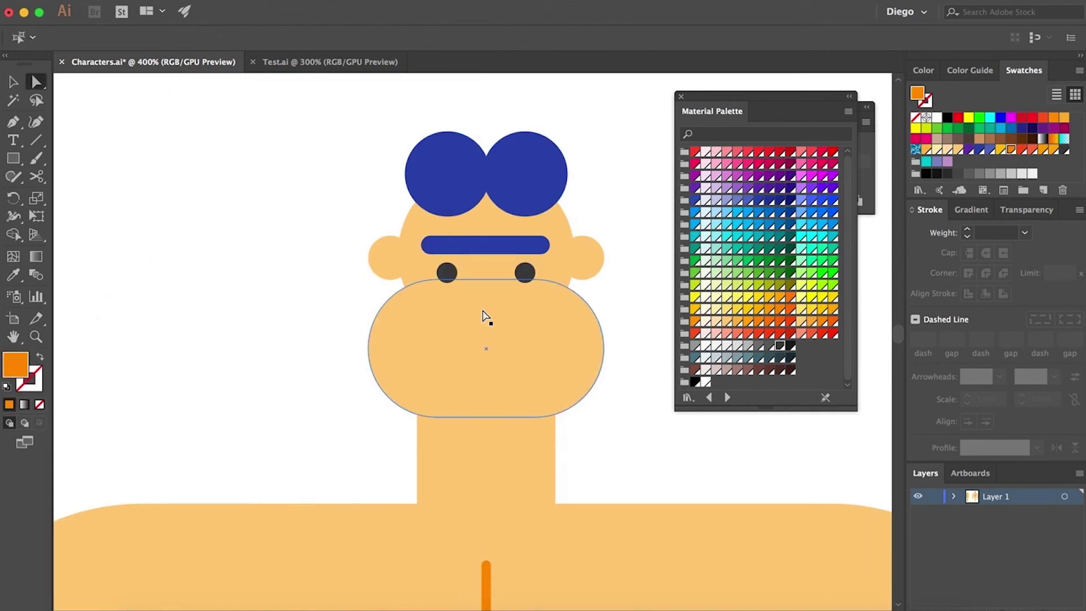
left_click_drag(483, 331, 484, 317)
left_click_drag(635, 407, 561, 362)
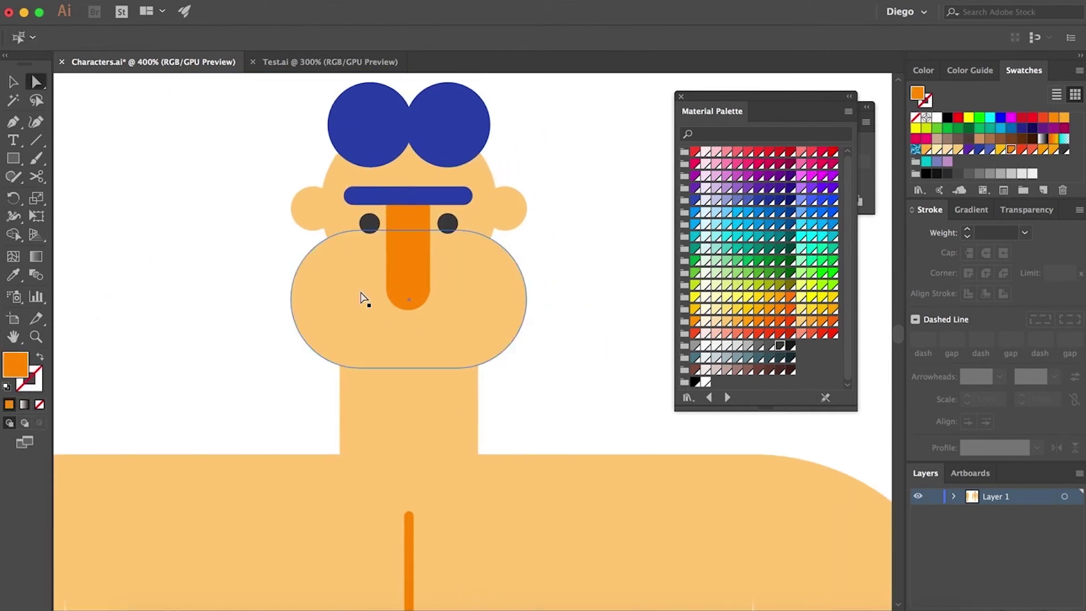
Draw a short diagonal line on the left ear.
key("backslash")
scroll(340, 197, "up", 1)
left_click_drag(285, 195, 308, 217)
Make the ear line orange, place it in the left ear, and mirror a copy onto the right ear.
scroll(396, 396, "down", 3)
key("i")
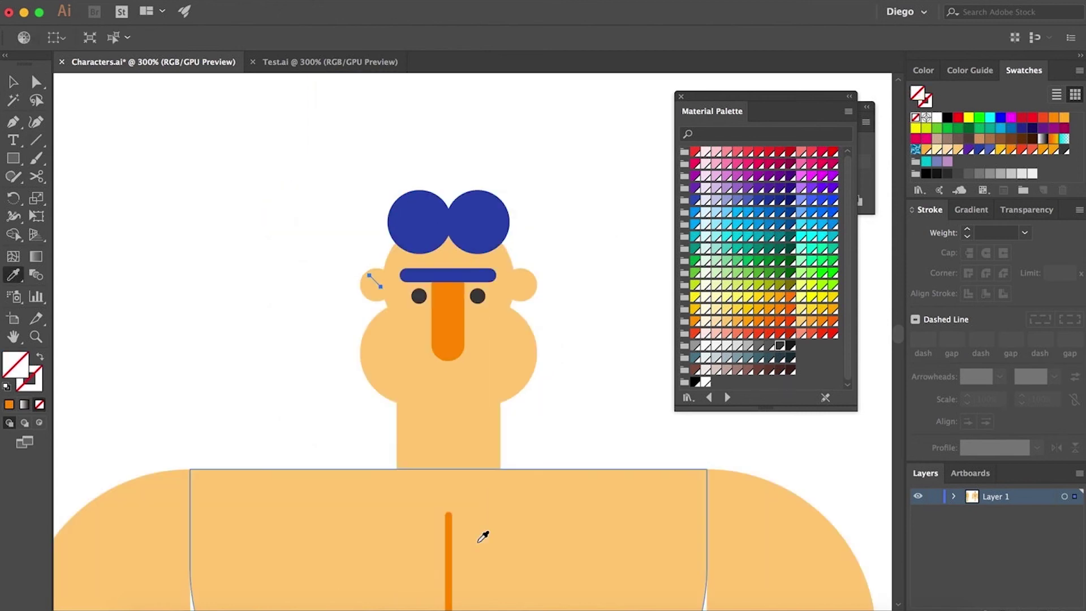
left_click(450, 543)
scroll(429, 317, "up", 3)
key("v")
left_click_drag(405, 342, 238, 316)
scroll(220, 314, "right", 2)
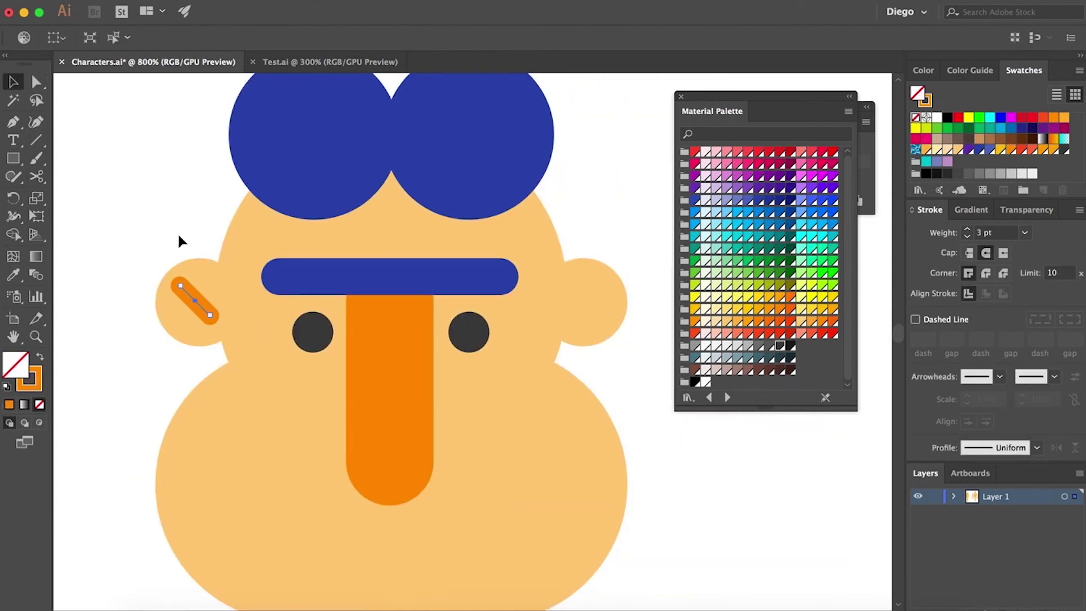
left_click_drag(191, 300, 577, 292)
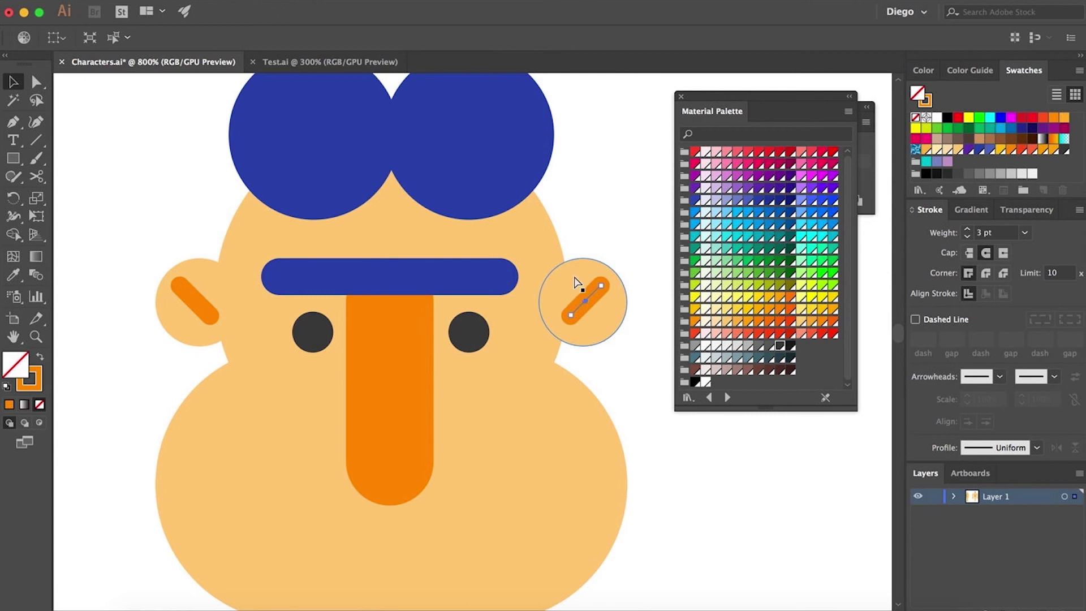
left_click(195, 294, "shift")
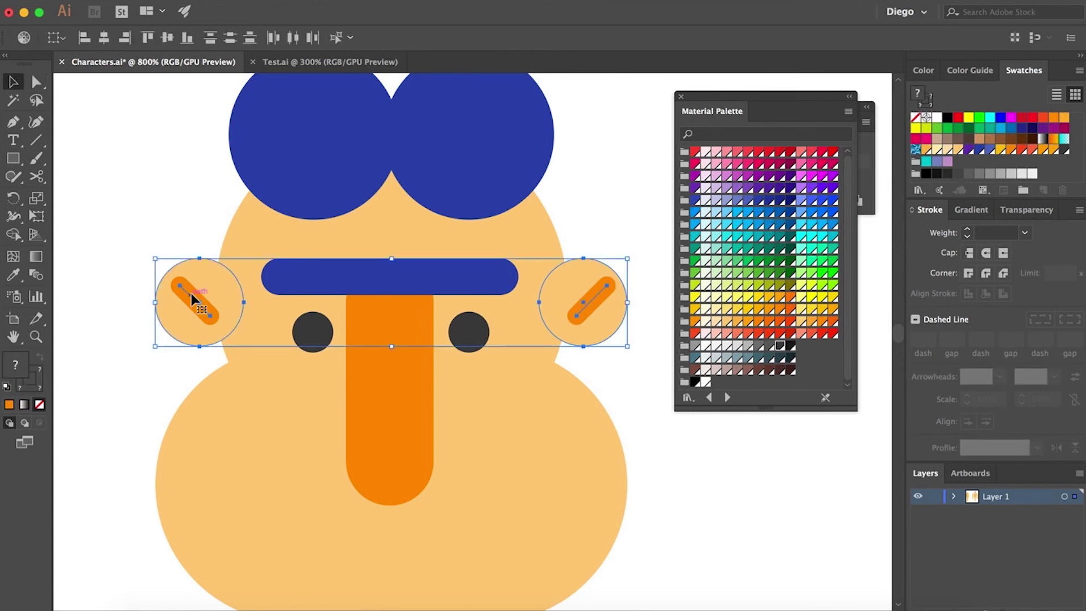
key("Down")
key("Down")
key("Down")
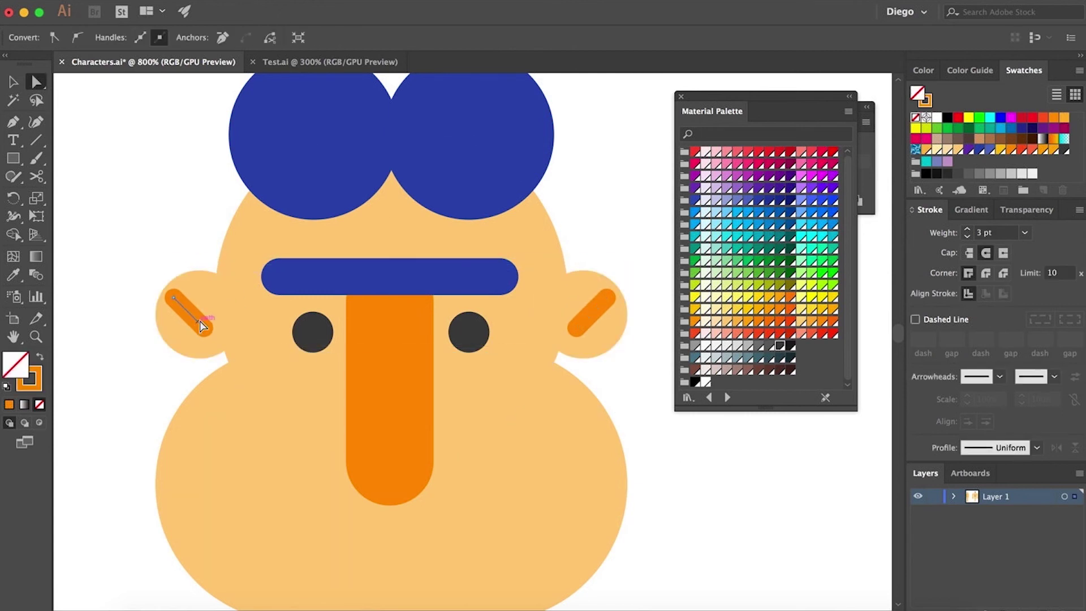
left_click(145, 255)
Draw a mouth line below the nose, shorten the nose, and move the mouth up.
key("ctrl+minus")
key("ctrl+minus")
scroll(543, 363, "down", 3)
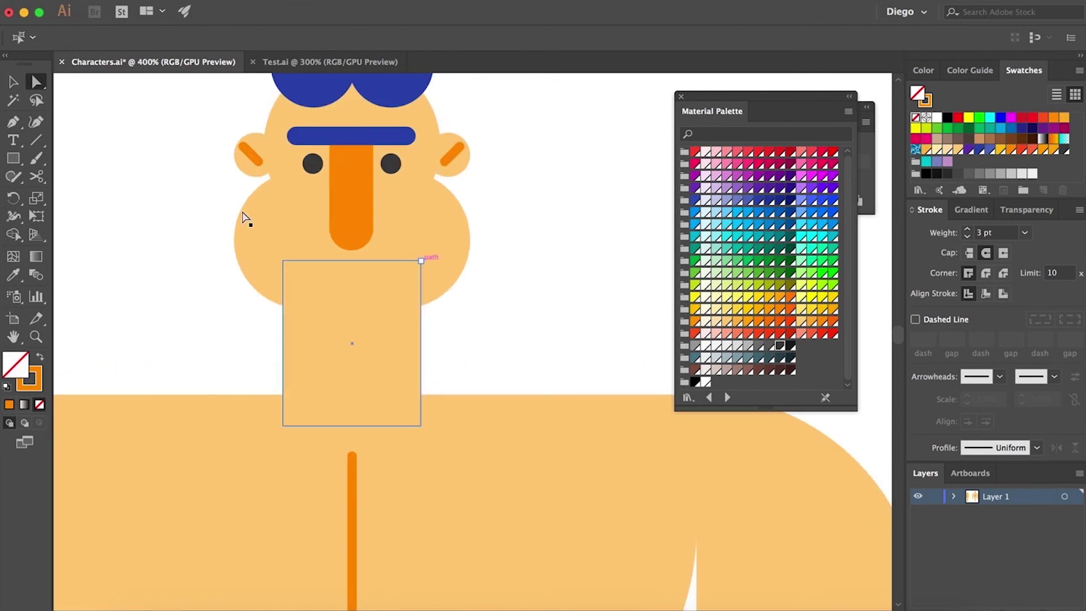
left_click(32, 145)
scroll(355, 259, "up", 1)
left_click_drag(274, 255, 282, 253)
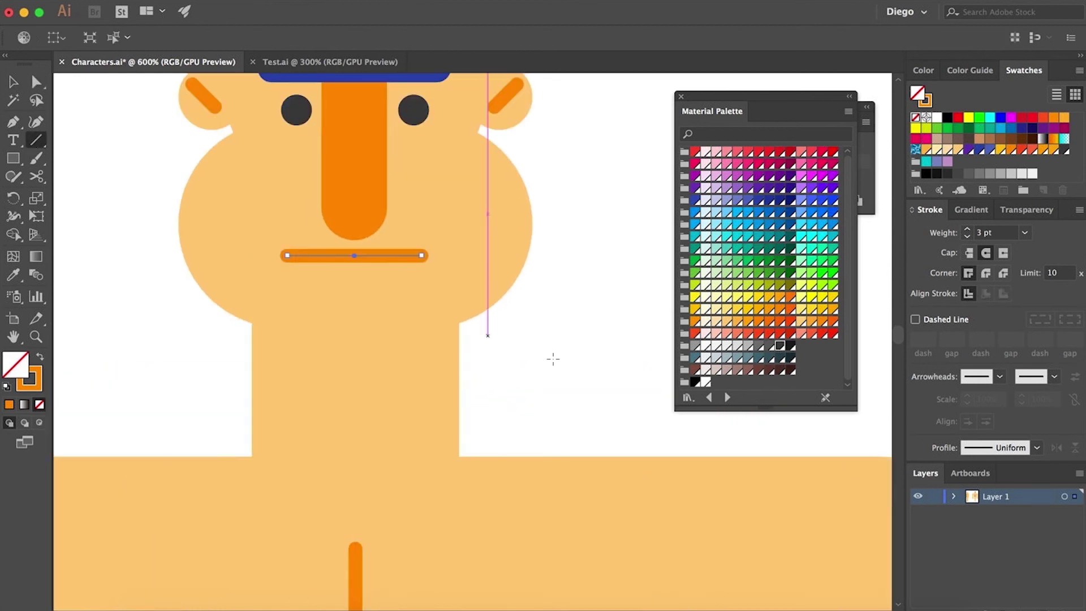
scroll(553, 359, "up", 3)
key("a")
double_click(351, 281)
left_click_drag(343, 336, 342, 300)
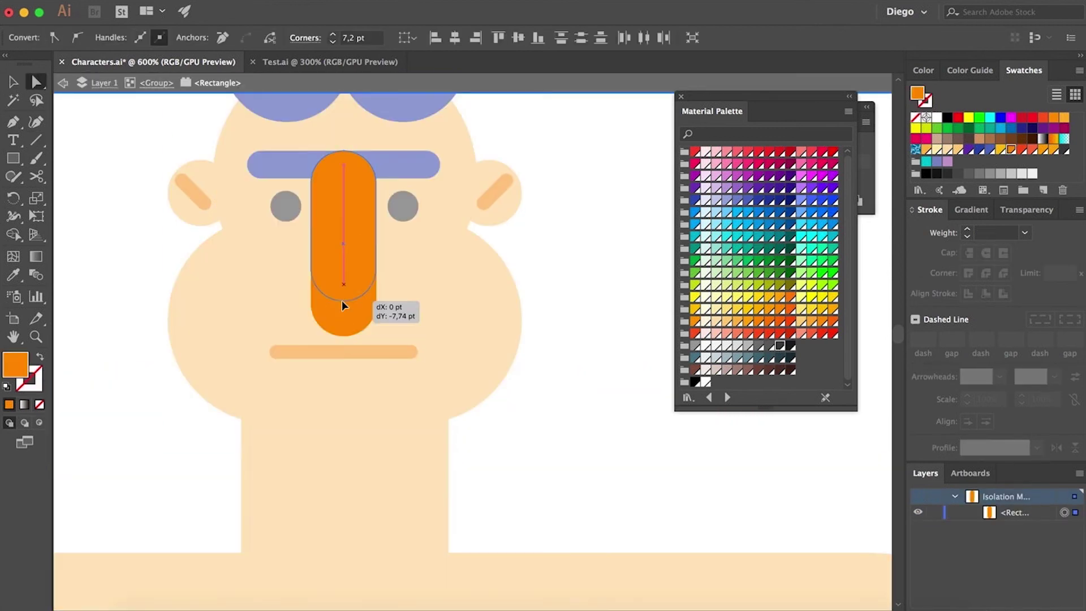
double_click(558, 311)
left_click(410, 351)
left_click_drag(278, 355, 278, 324)
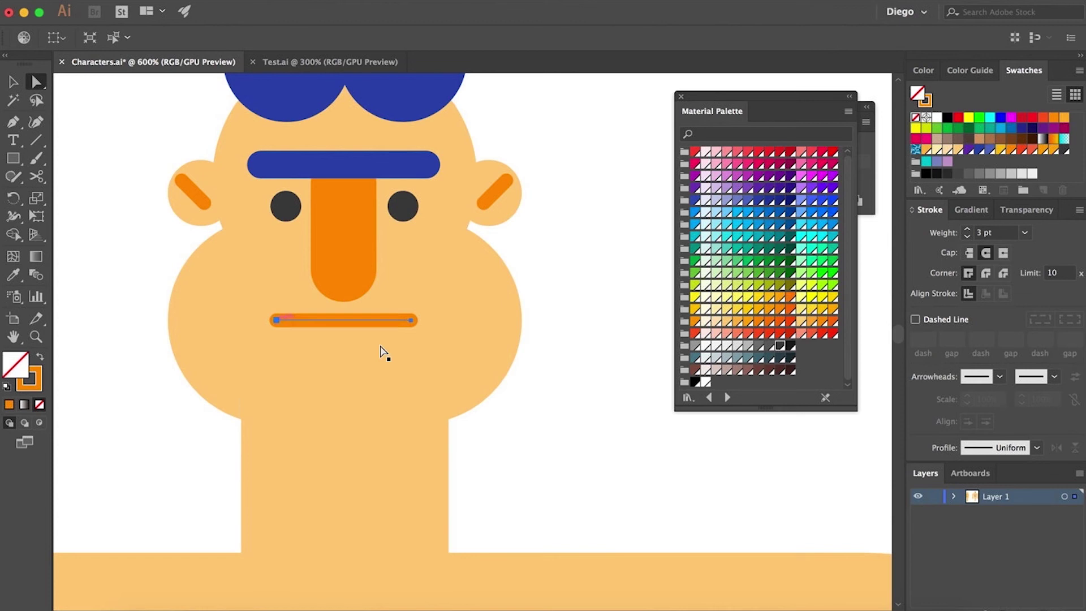
Draw a short chin mark below the mouth.
left_click_drag(584, 402, 571, 376)
key("backslash")
left_click_drag(336, 387, 324, 349)
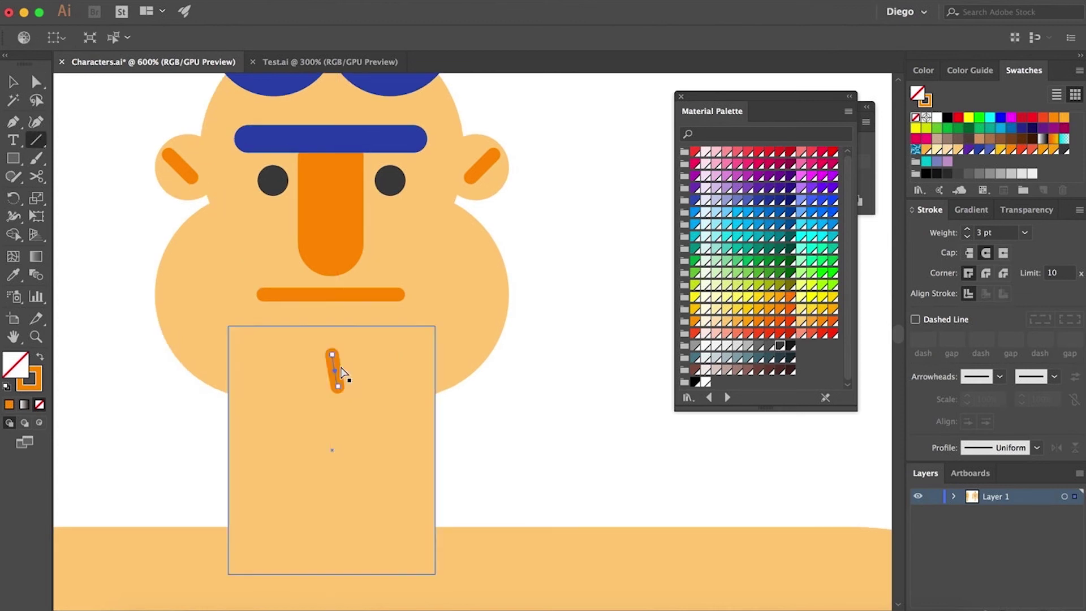
key("ctrl+z")
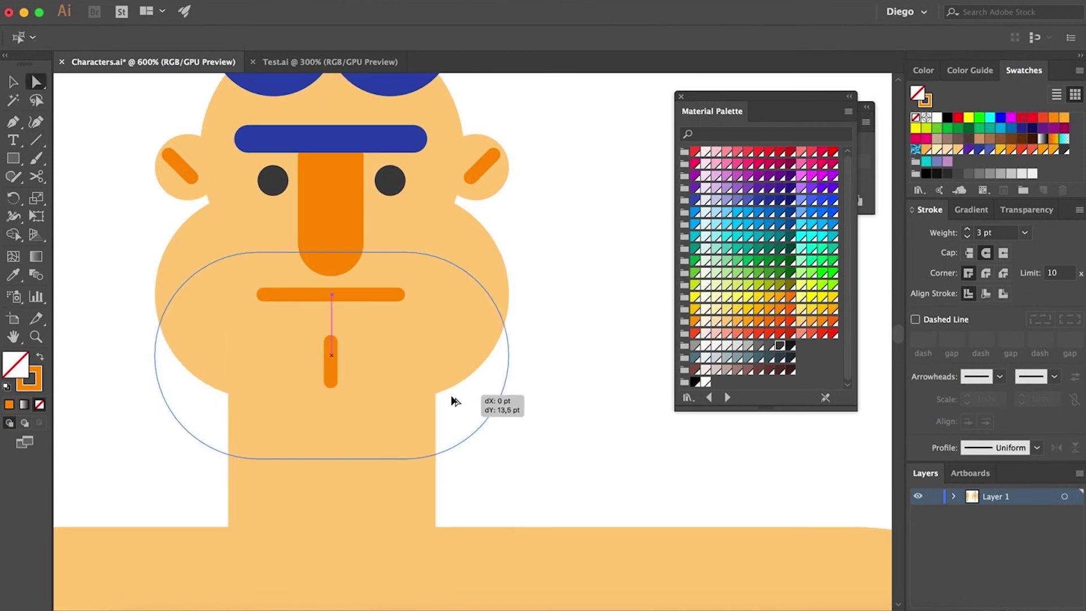
Fill the neck band orange and send it backward behind the face.
left_click(405, 481)
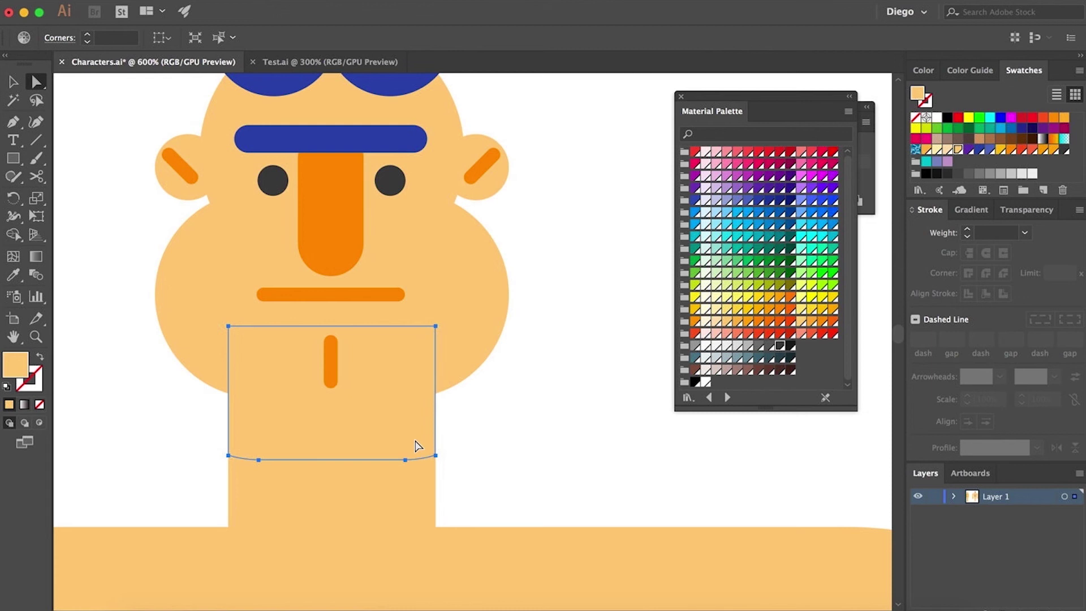
left_click(198, 0)
left_click(401, 51)
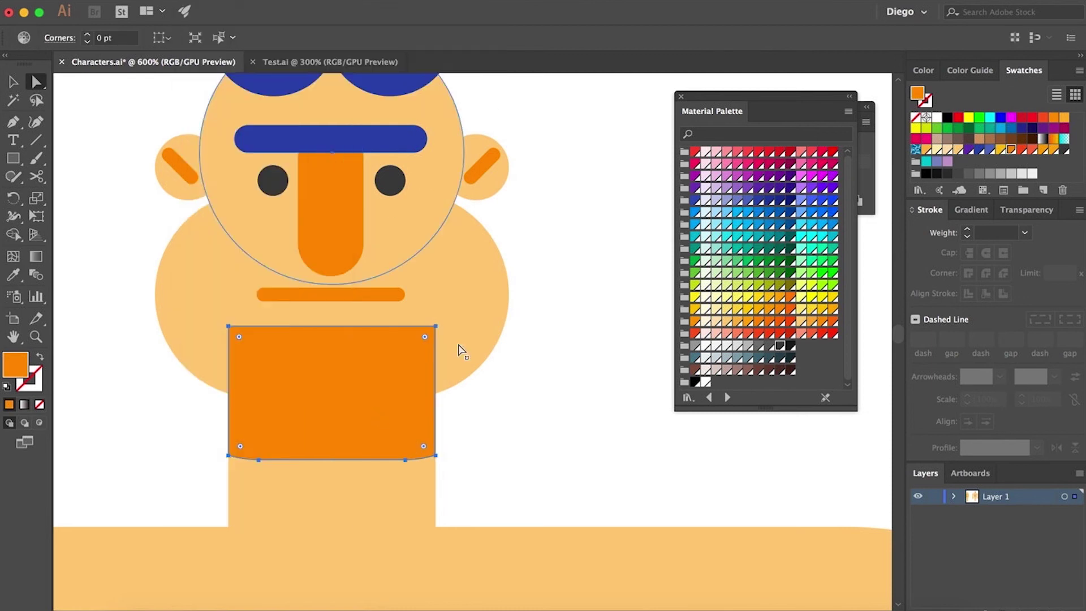
key("super+bracketleft")
key("super+bracketright")
left_click(594, 394)
key("super+minus")
key("super+minus")
key("super+minus")
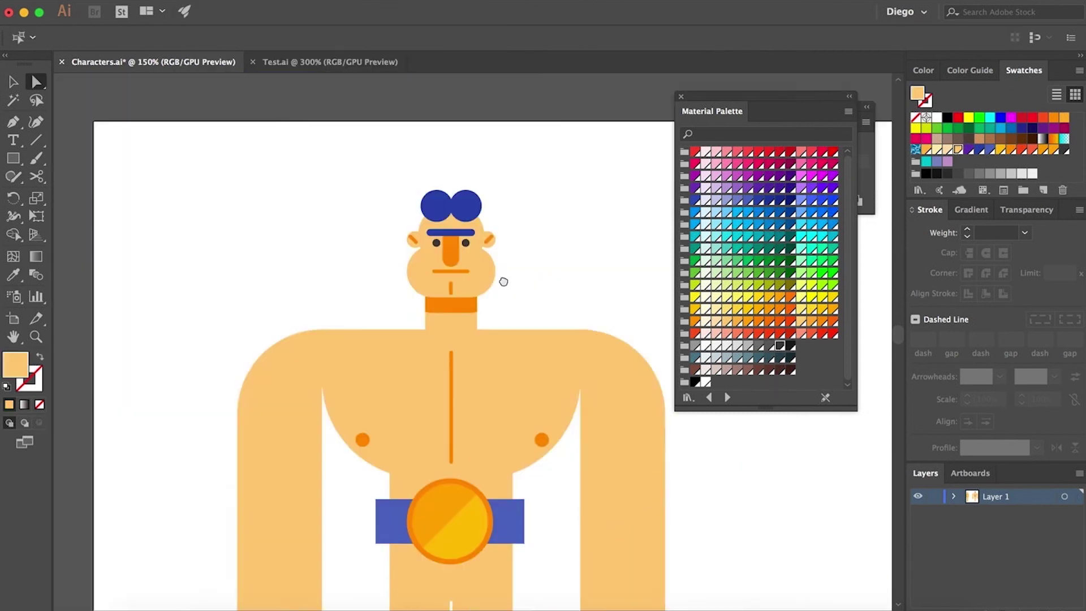
key("super+minus")
Back in Characters.ai, move the blue eyebrow bar up above the nose.
key("super+equal")
key("super+equal")
key("super+equal")
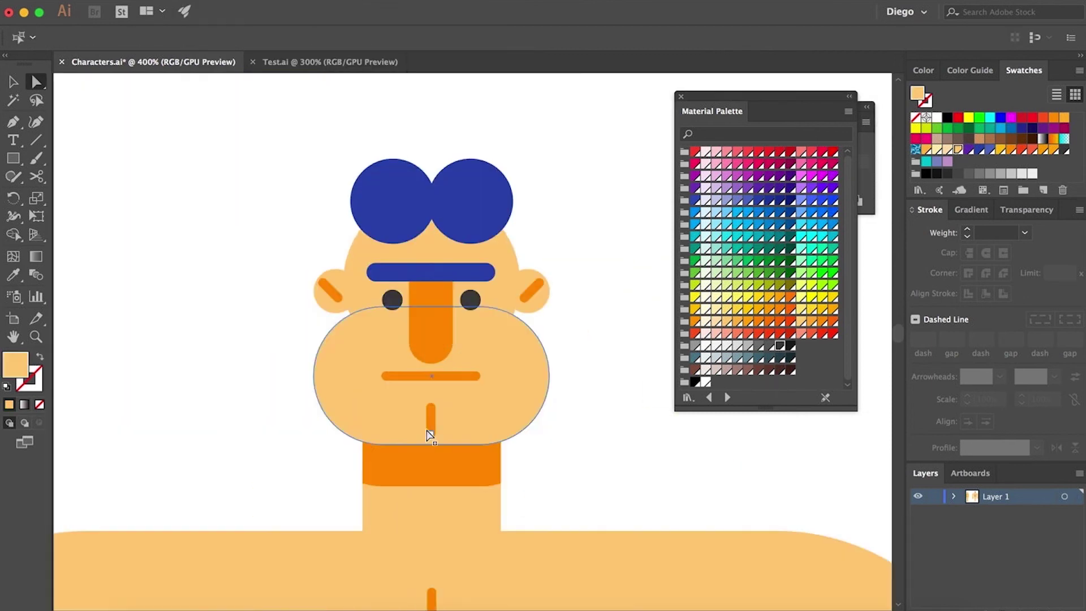
left_click(300, 63)
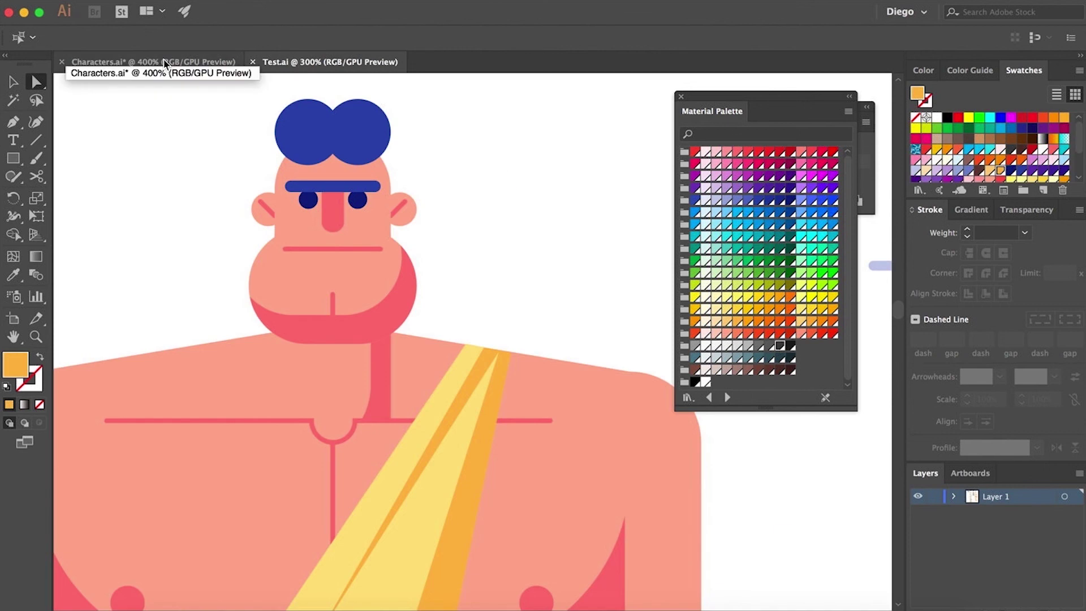
left_click(165, 63)
double_click(426, 310)
left_click(475, 206)
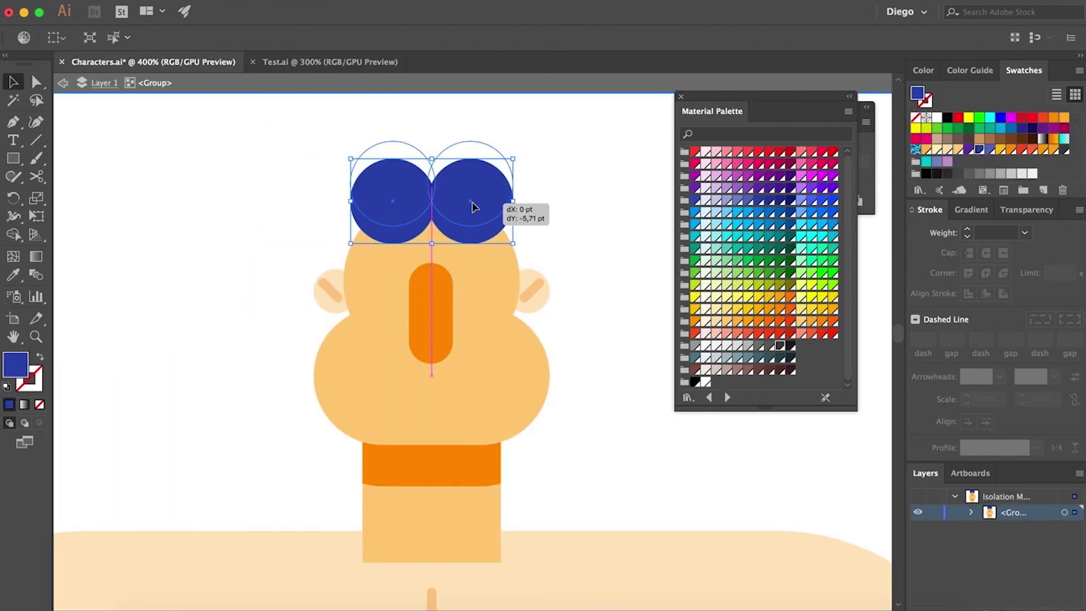
left_click(433, 315)
double_click(588, 235)
left_click_drag(411, 282, 412, 240)
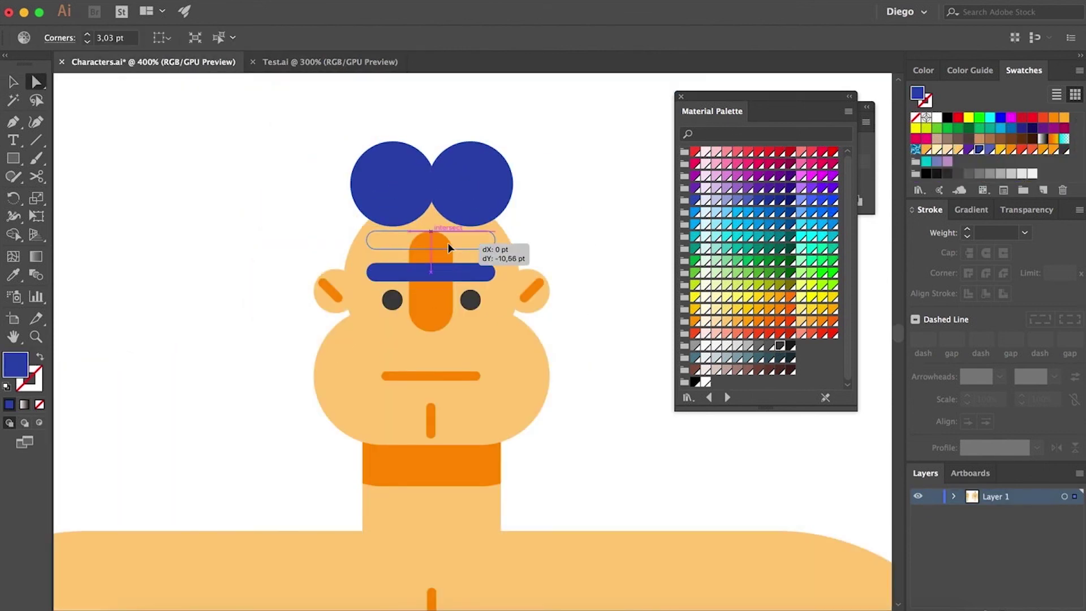
Raise both eyes up to sit with the eyebrow bar.
left_click(394, 304)
left_click(470, 301, "shift")
left_click_drag(471, 301, 471, 258)
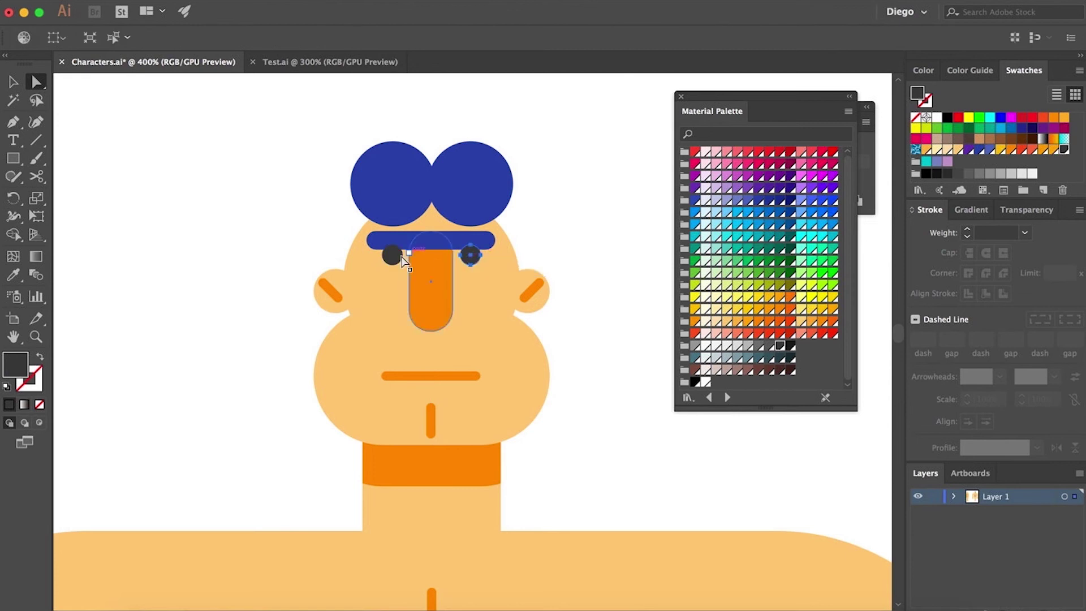
left_click_drag(403, 260, 403, 246)
left_click(436, 244)
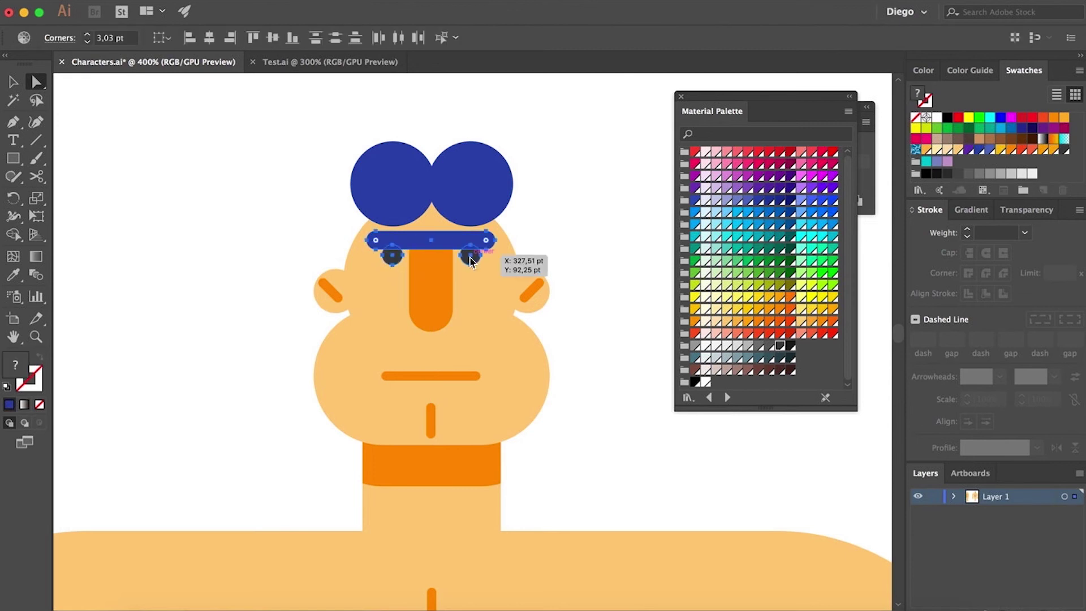
left_click_drag(470, 261, 471, 264)
Lift the mouth line higher and nudge the cheek shape slightly lower.
left_click(473, 377)
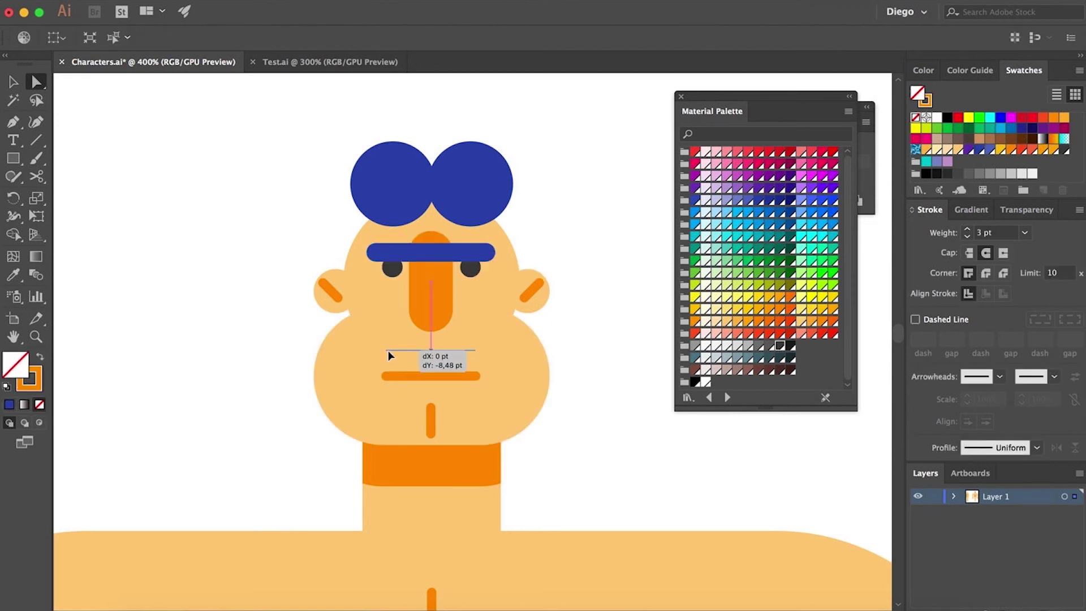
left_click_drag(388, 354, 388, 351)
left_click_drag(371, 388, 375, 399)
left_click(587, 400)
Reshape the top anchor of the nose inside the character group.
key("v")
left_click(429, 271)
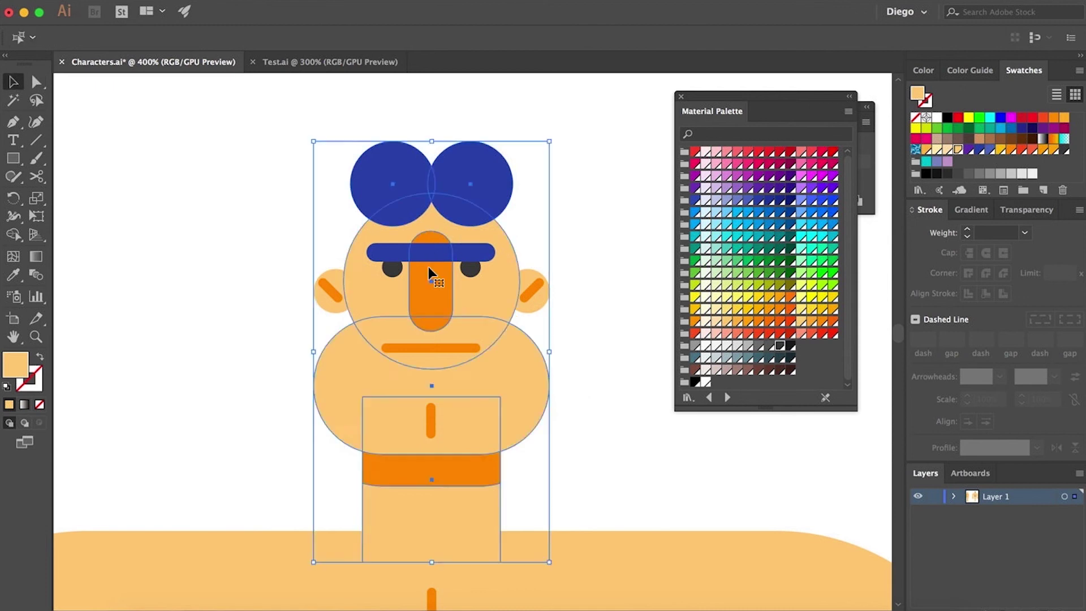
double_click(429, 271)
key("a")
left_click(421, 266)
left_click_drag(431, 231, 429, 237)
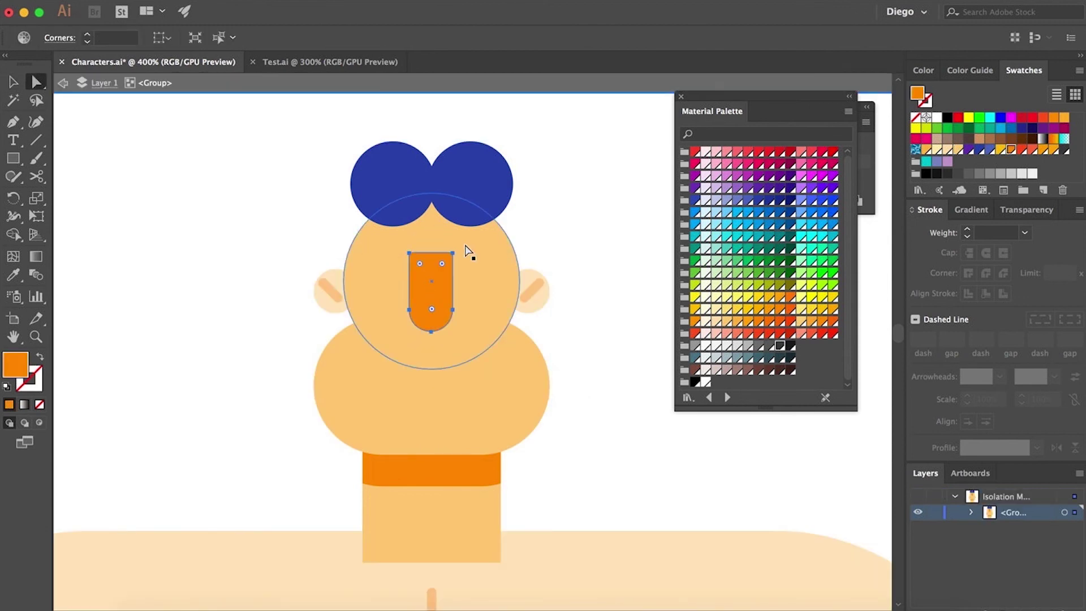
double_click(607, 354)
Duplicate the jaw shape as an offset orange shadow and send it behind the jaw.
left_click(430, 431)
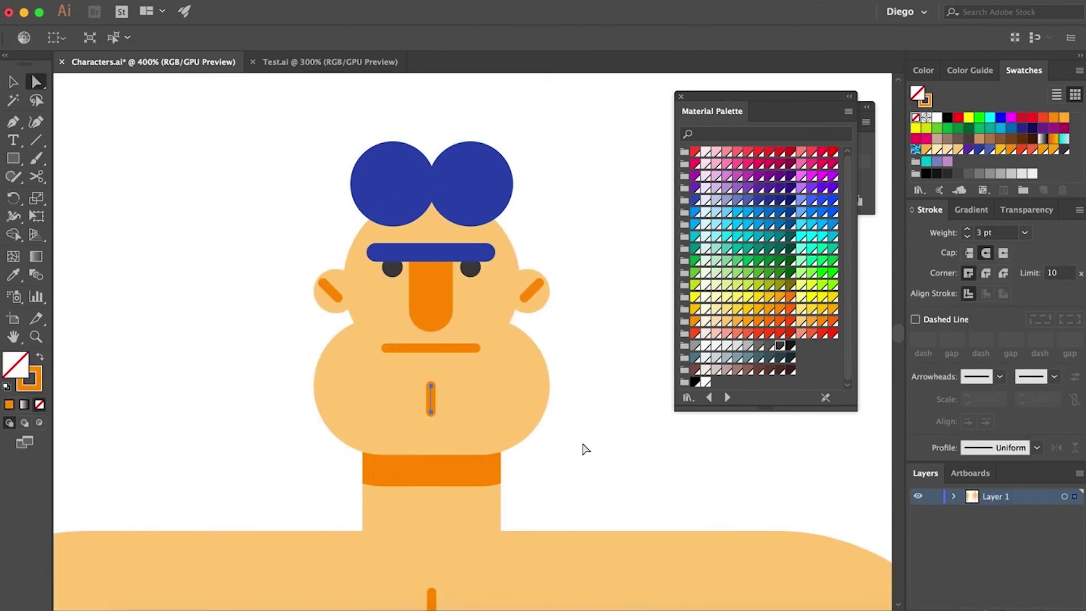
left_click_drag(511, 395, 520, 411)
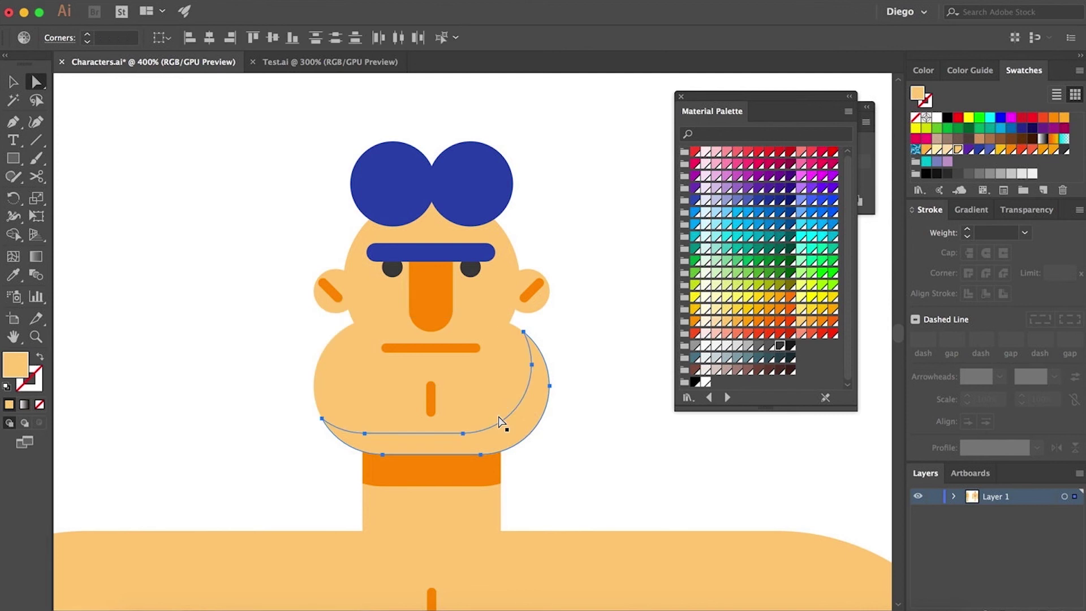
key("ctrl+shift+bracketleft")
key("shift+x")
Enlarge both blue hair circles so the left one overlaps the right.
scroll(593, 396, "down", 5)
scroll(419, 249, "up", 5)
left_click(417, 247)
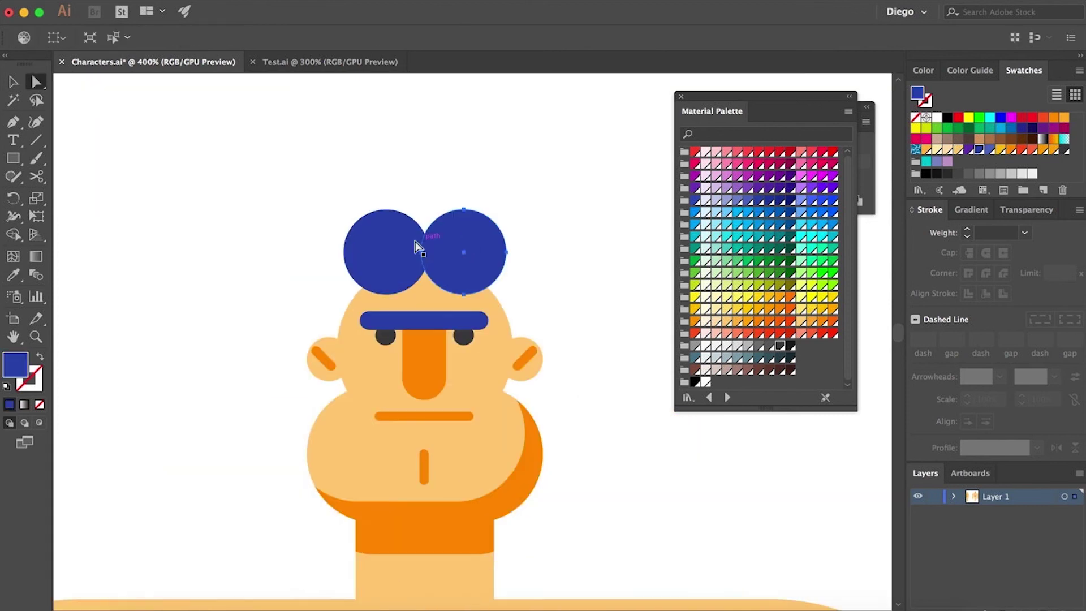
left_click_drag(511, 213, 514, 209)
key("a")
left_click_drag(381, 249, 457, 261)
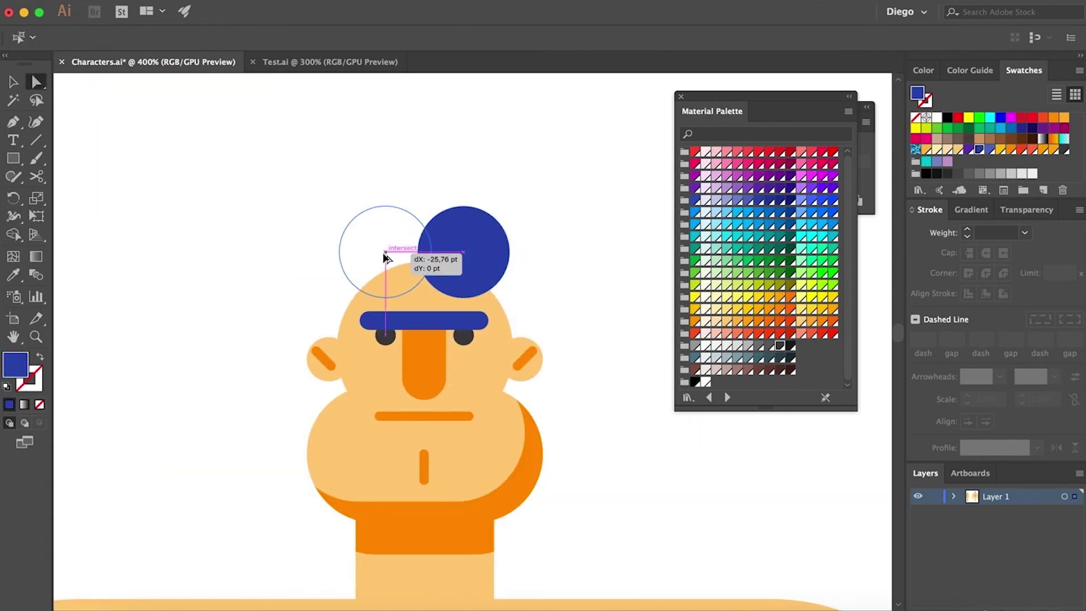
scroll(520, 239, "down", 5)
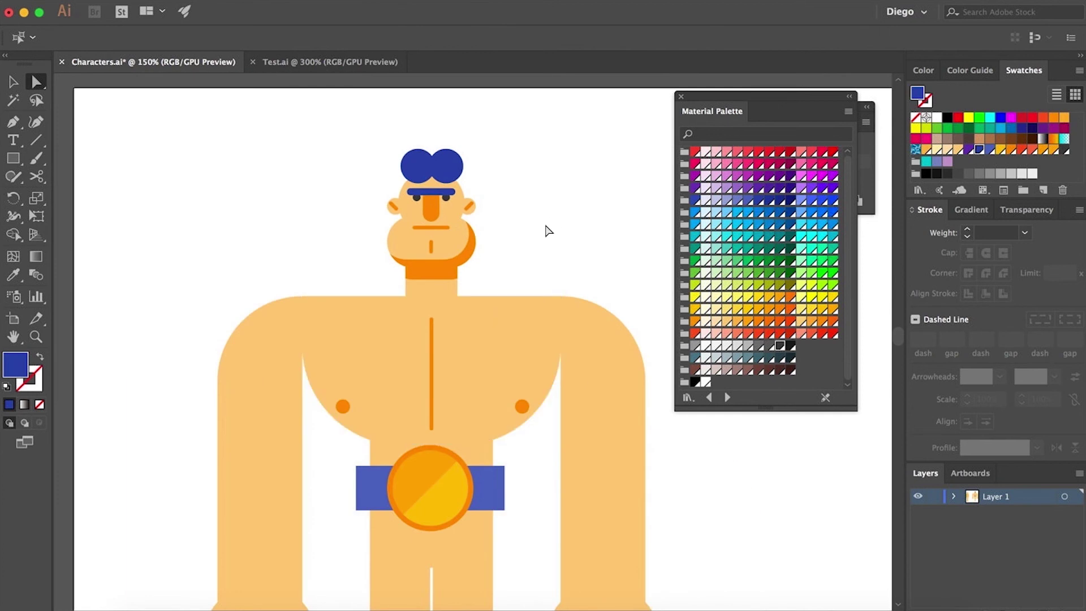
Recolour every skin-filled shape to salmon using Select > Same > Fill Color.
left_click(362, 327)
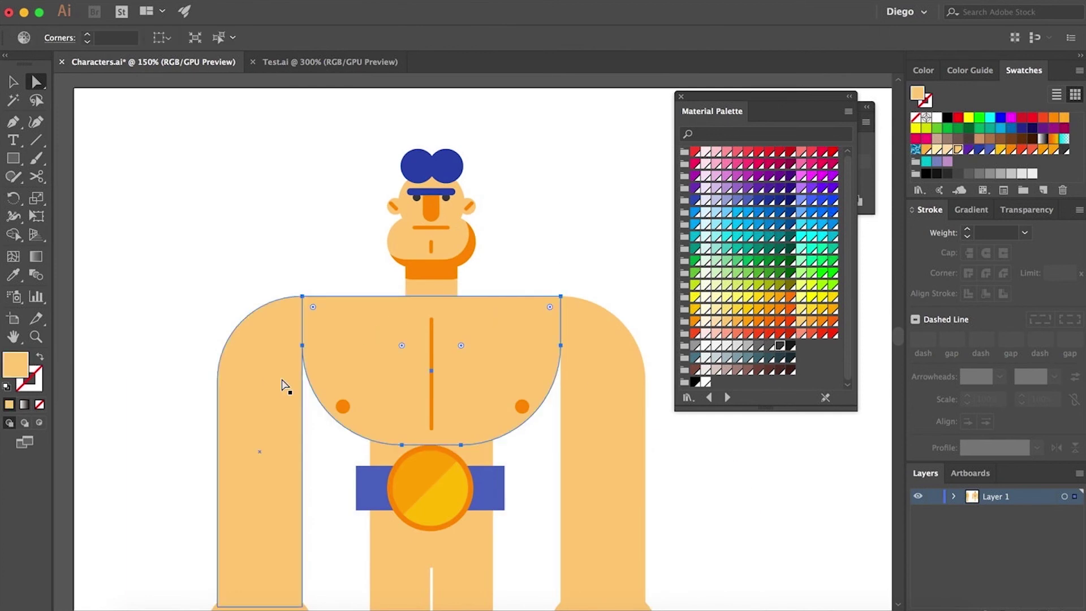
left_click(294, 2)
left_click(475, 185)
left_click(726, 335)
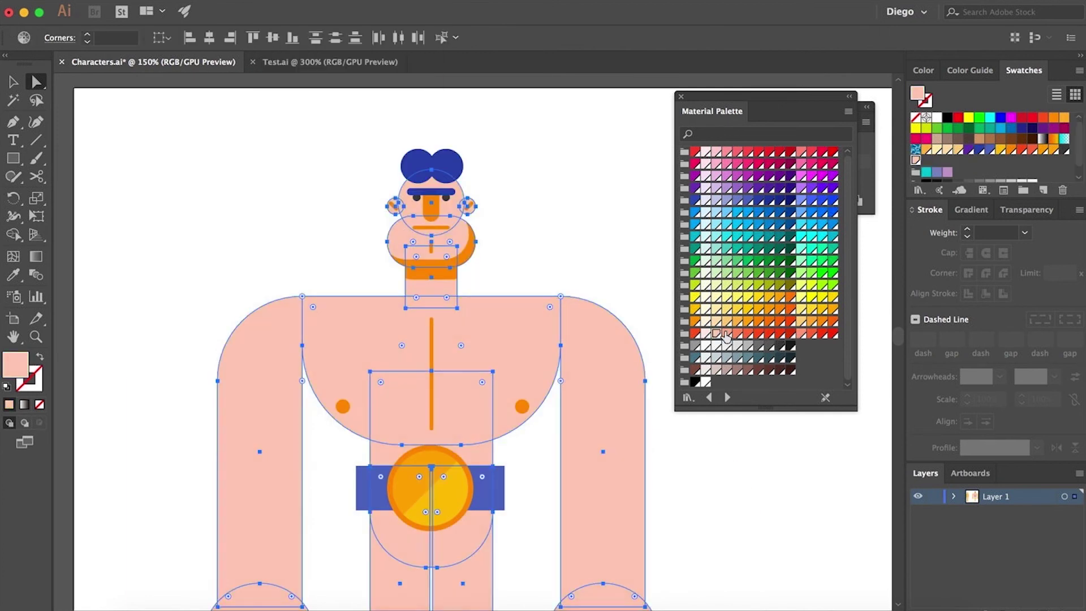
Recolour all orange-filled shapes, starting from the chin shadow, to red-orange.
left_click(458, 246)
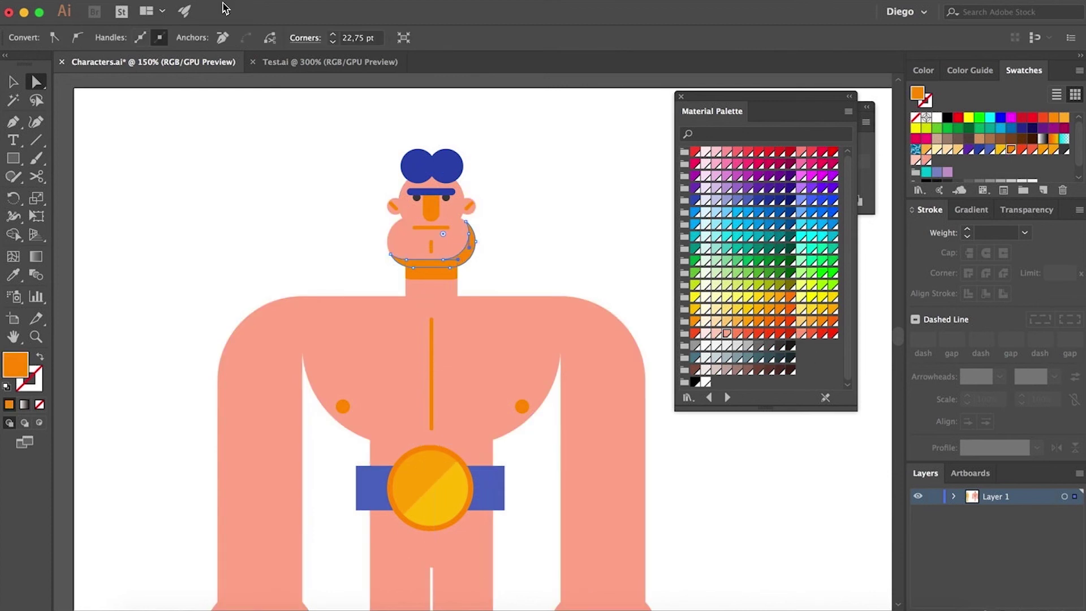
left_click(293, 1)
left_click(461, 185)
left_click(738, 164)
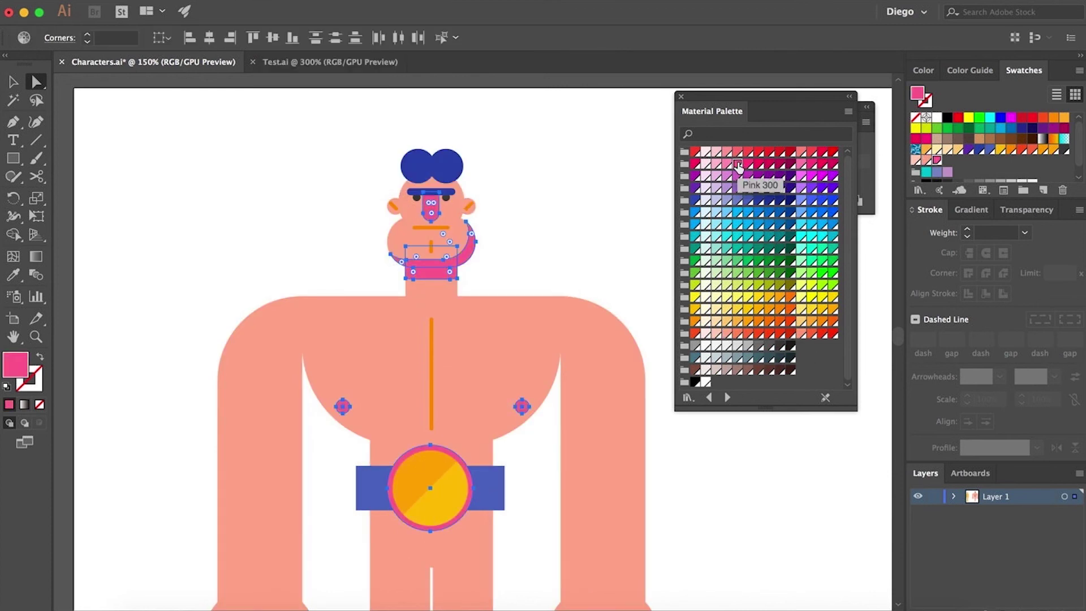
Select all lines sharing the mouth line's orange stroke colour via Select > Same > Stroke Color.
left_click(643, 259)
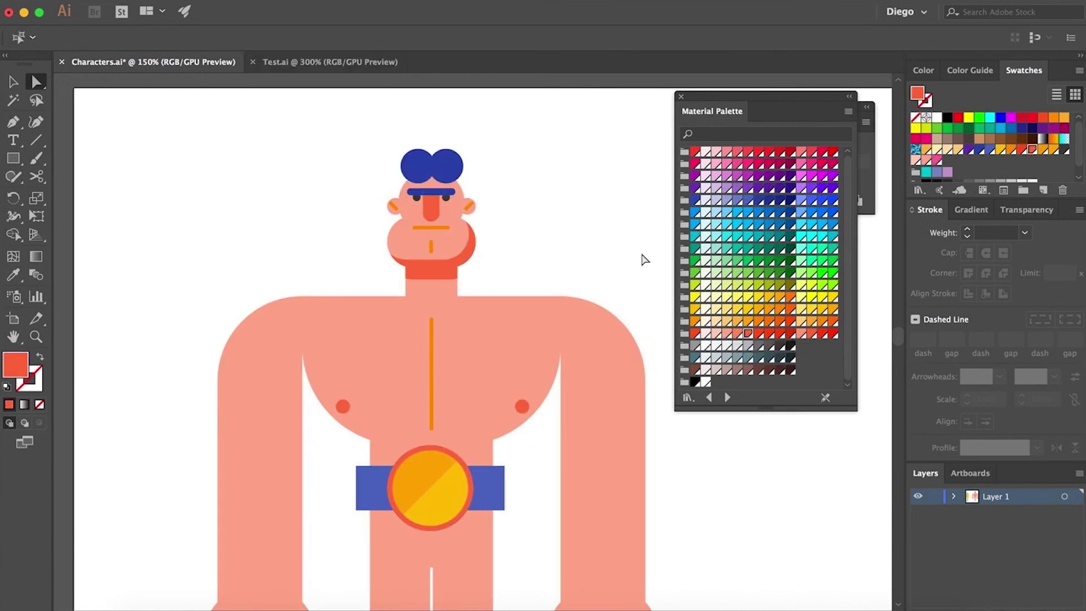
left_click(428, 233)
left_click(294, 1)
left_click(461, 211)
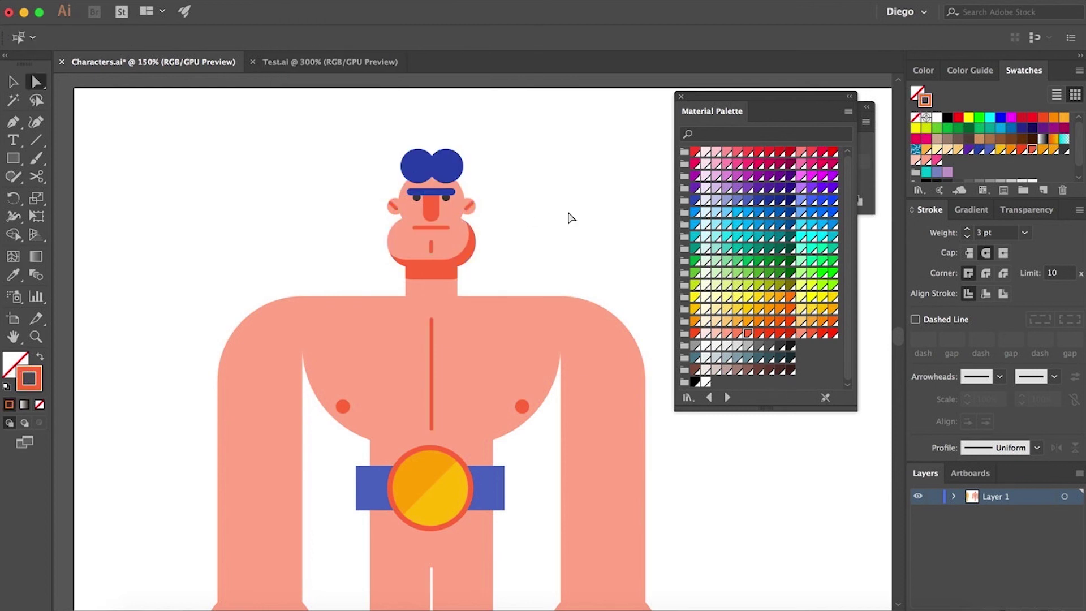
Draw a triangular sash path from the belt's top edge up to the right shoulder.
scroll(78, 130, "down", 2)
left_click(354, 394)
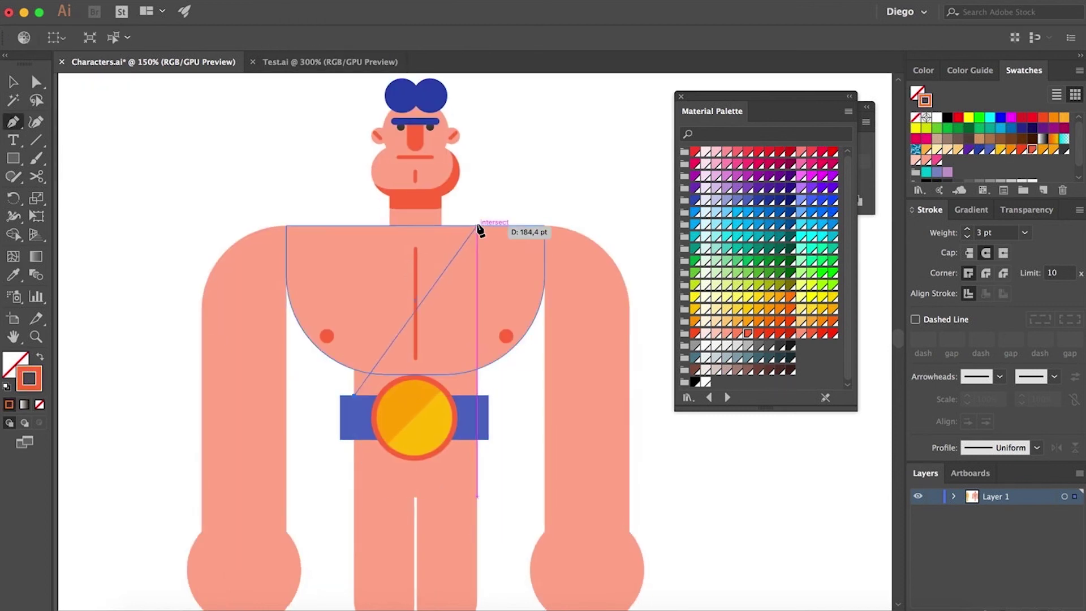
left_click_drag(476, 226, 494, 226)
left_click(478, 394)
left_click(354, 394)
key("a")
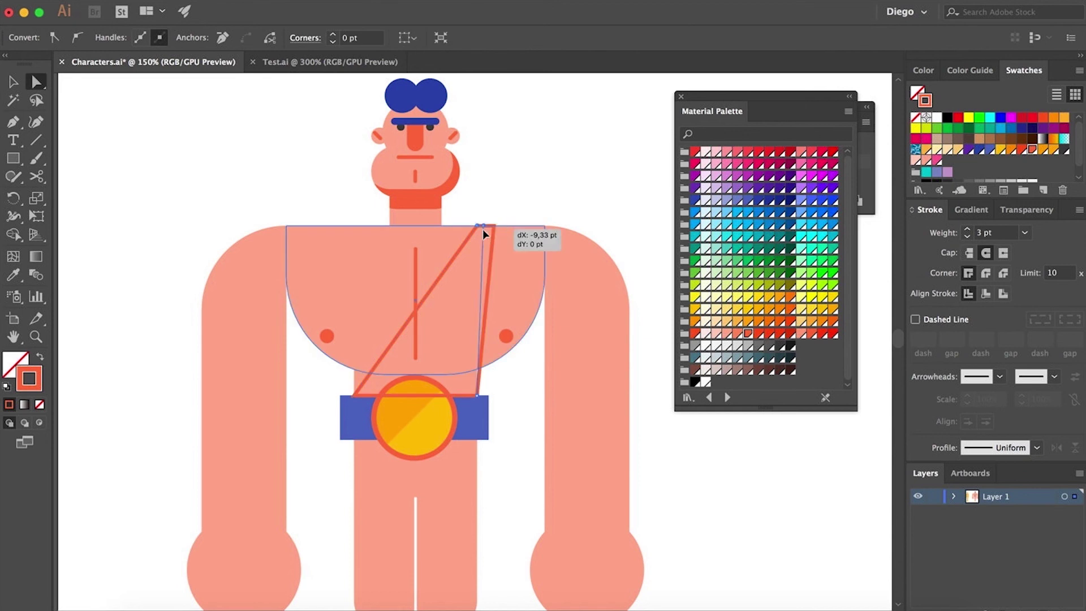
left_click_drag(463, 225, 534, 218)
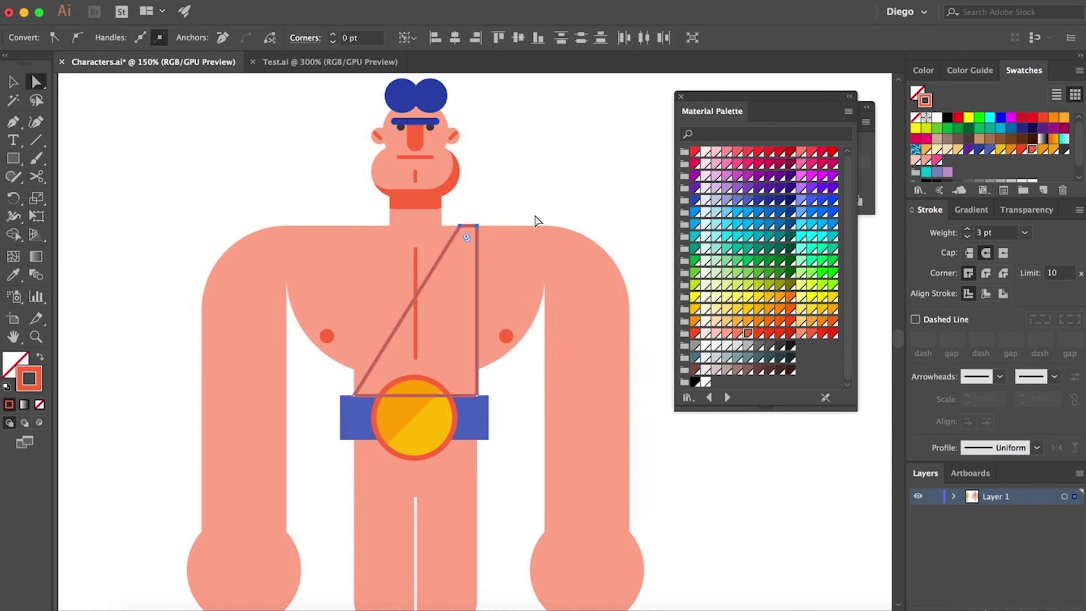
Fill the sash light yellow and send it behind the belt and medal.
key("i")
left_click(415, 419)
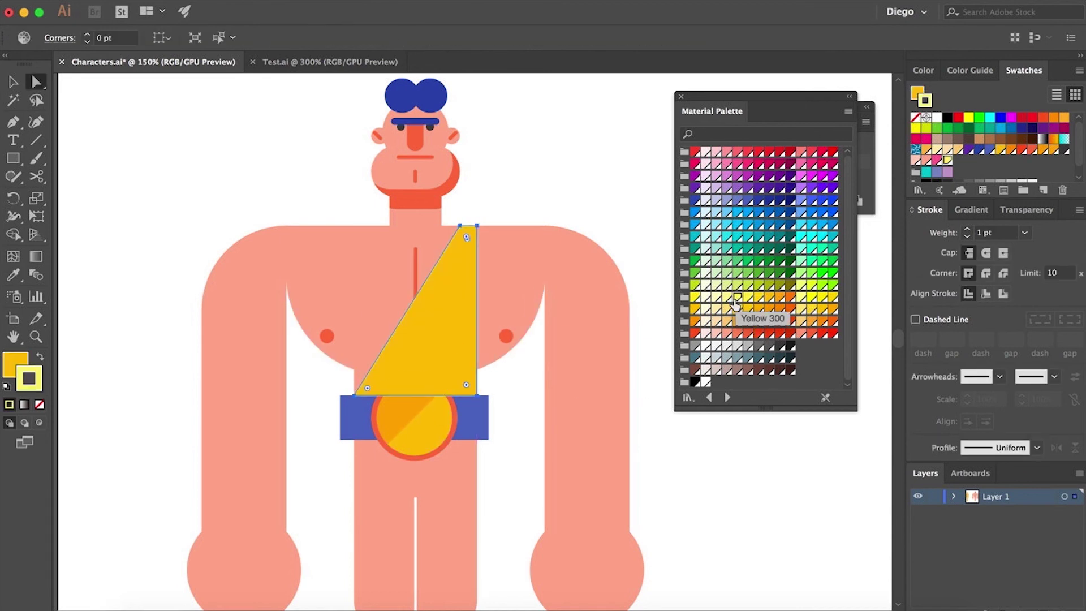
left_click(746, 300)
key("ctrl+shift+bracketleft")
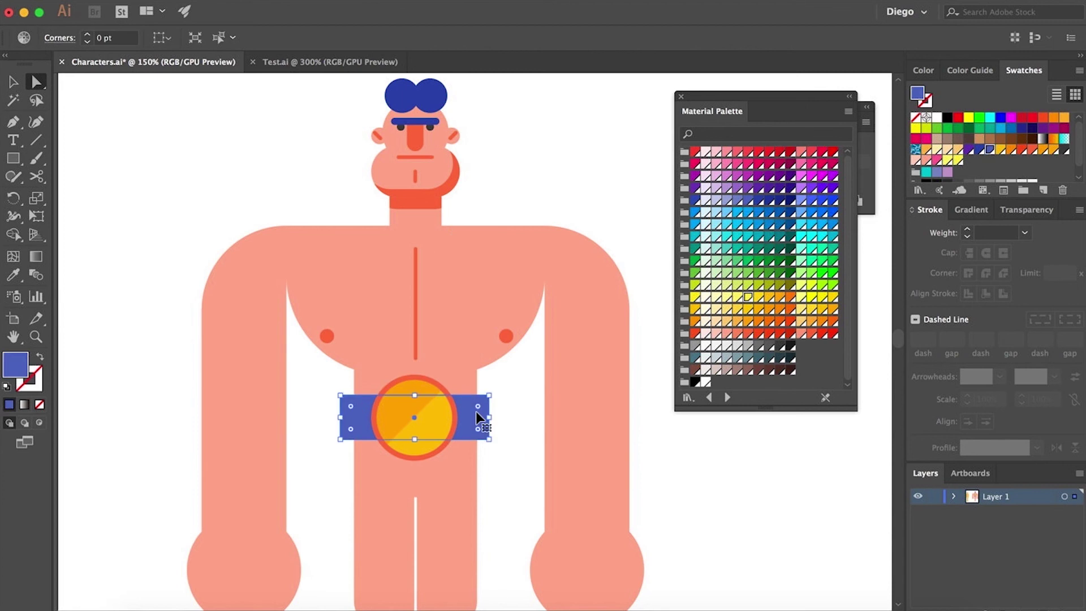
key("ctrl+bracketright")
left_click(716, 456)
Draw a yellow trapezoid loincloth below the belt and lengthen it downward.
scroll(133, 300, "down", 1)
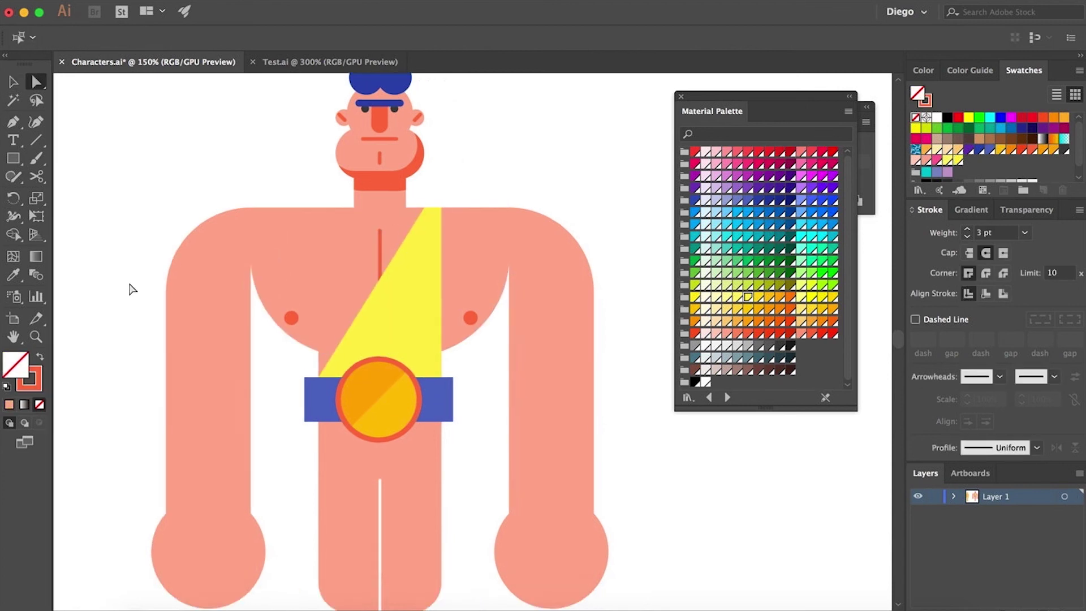
scroll(134, 301, "down", 2)
left_click(294, 433)
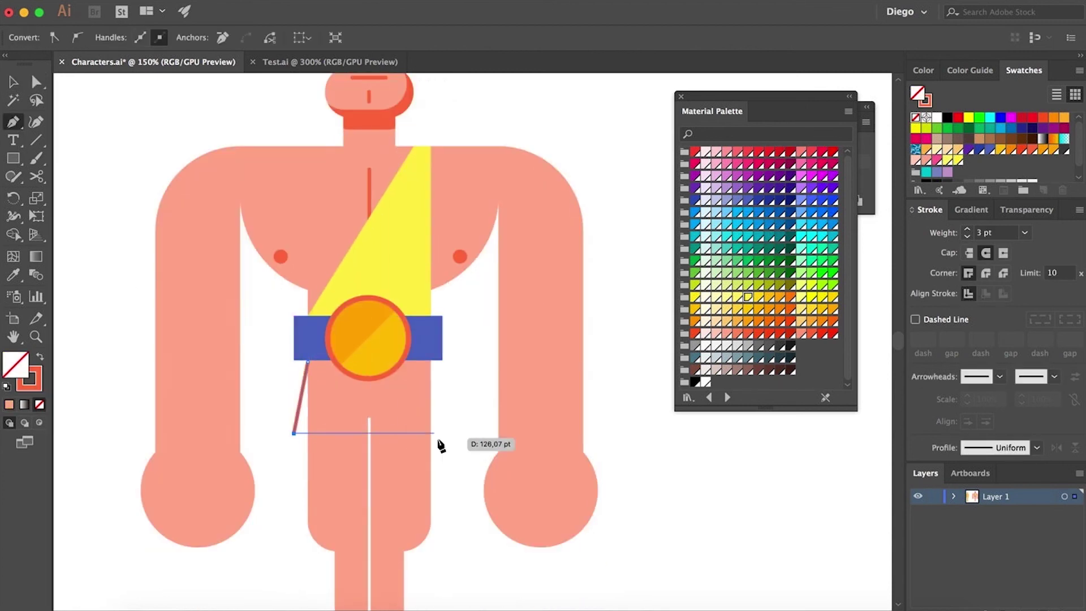
left_click(442, 433)
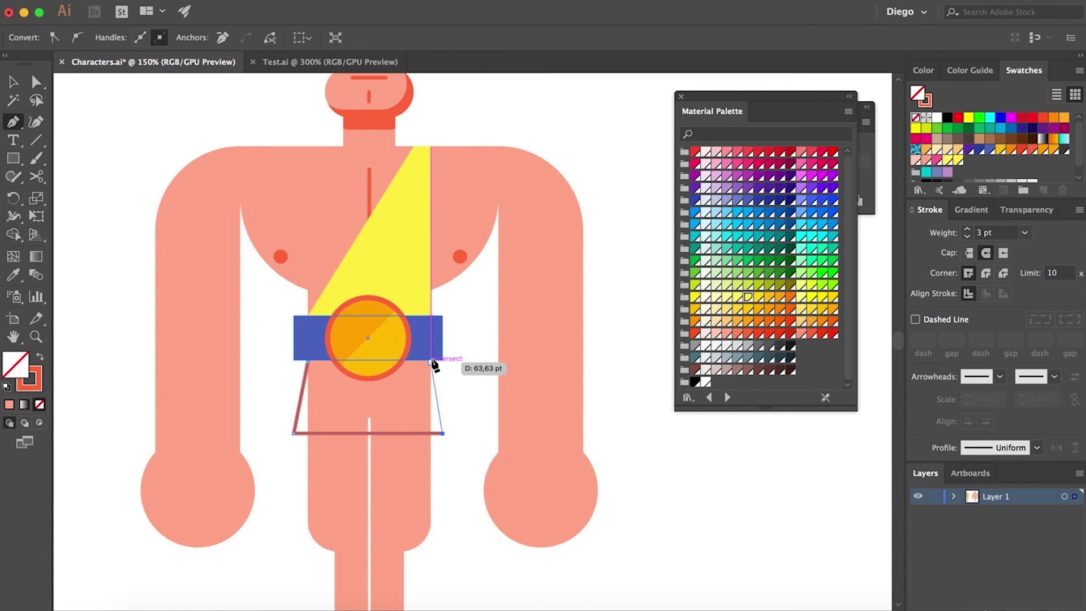
left_click(310, 361)
key("ctrl+equal")
key("ctrl+equal")
key("a")
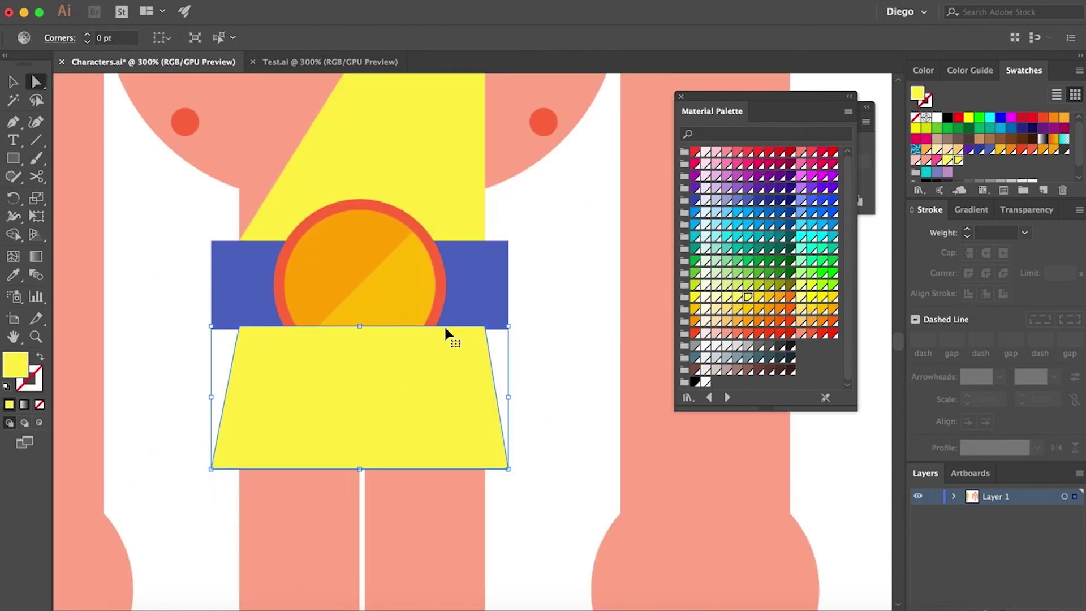
left_click_drag(361, 468, 362, 501)
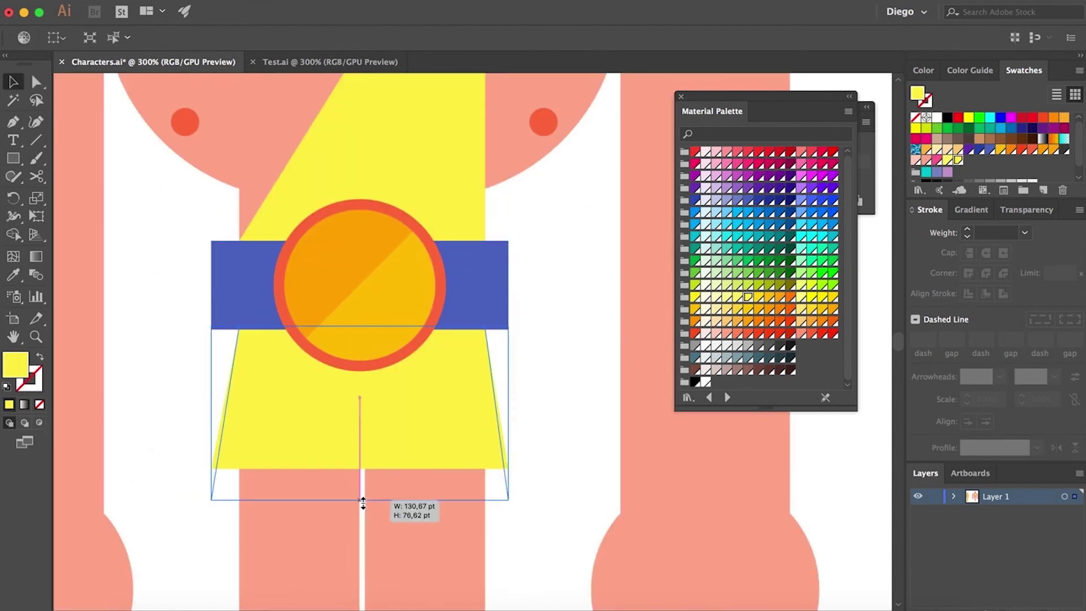
key("v")
key("ctrl+1")
scroll(615, 513, "right", 3)
scroll(615, 514, "down", 2)
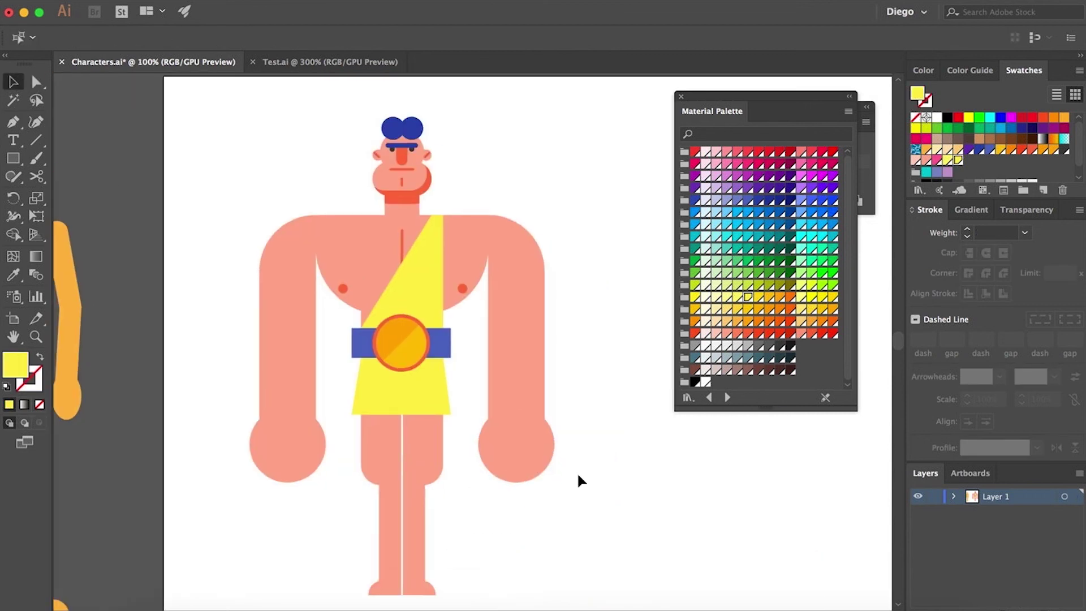
Draw a blue wristband rectangle on the left arm and copy it onto the right wrist.
key("m")
key("ctrl+equal")
key("ctrl+equal")
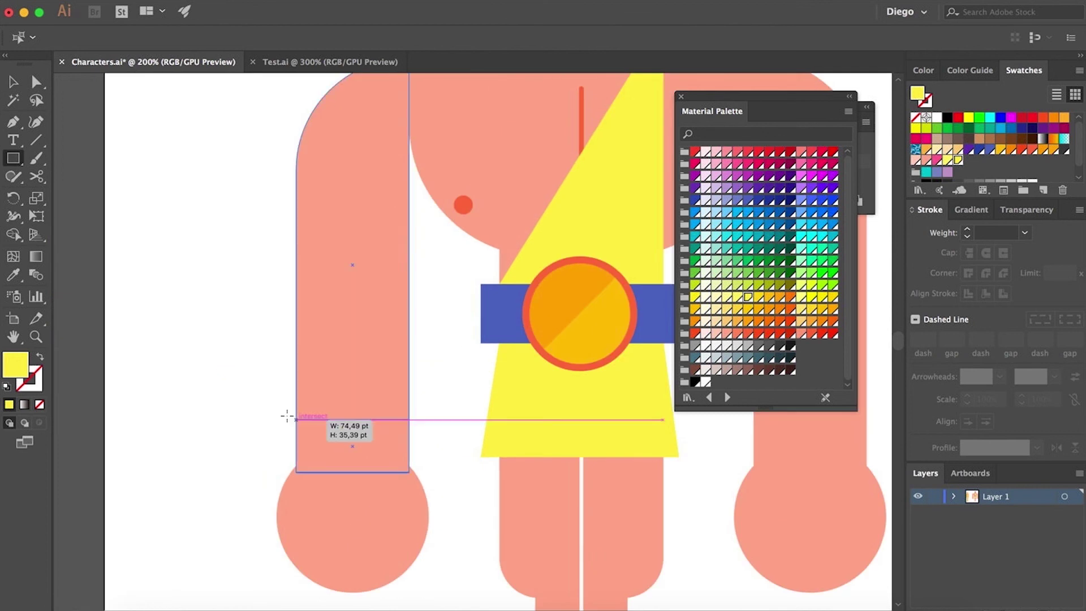
left_click_drag(351, 448, 286, 417)
key("a")
left_click(407, 371)
scroll(407, 371, "right", 5)
scroll(407, 371, "down", 2)
scroll(294, 327, "right", 3)
scroll(294, 327, "up", 2)
left_click_drag(136, 426, 594, 432)
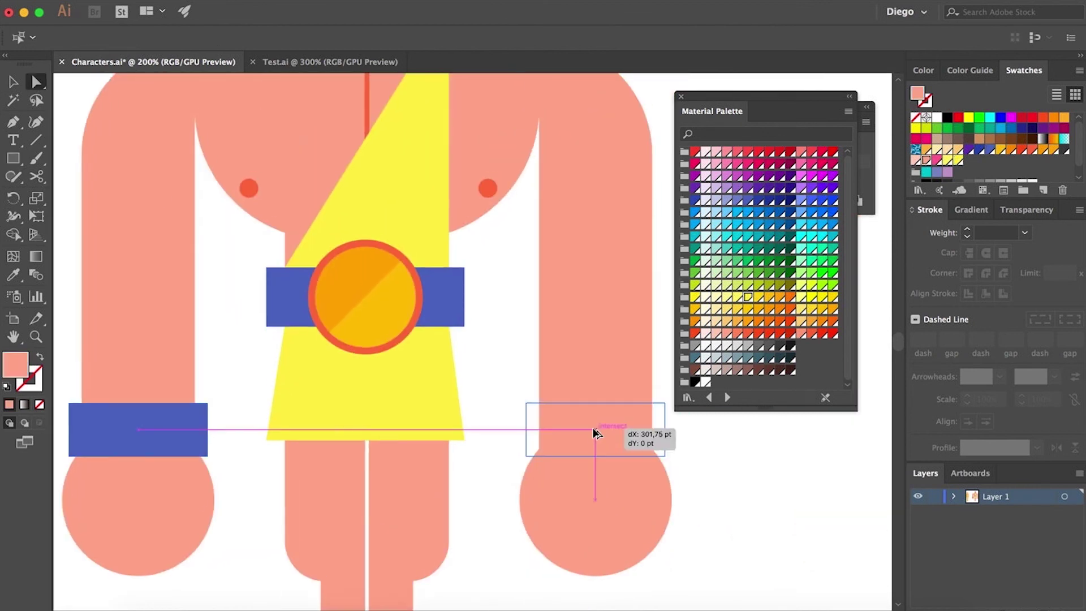
key("ctrl+minus")
key("ctrl+minus")
key("ctrl+minus")
key("ctrl+equal")
key("ctrl+equal")
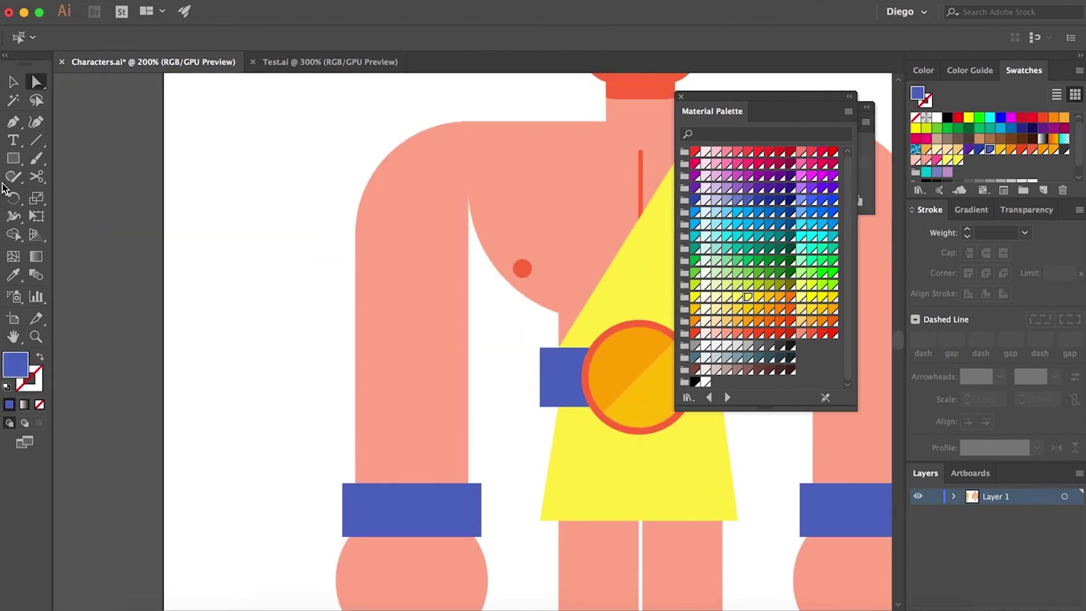
Shift the left arm and its wristband slightly right, then check the right arm's cuff.
left_click(452, 362)
left_click(413, 507, "shift")
left_click_drag(393, 446, 408, 446)
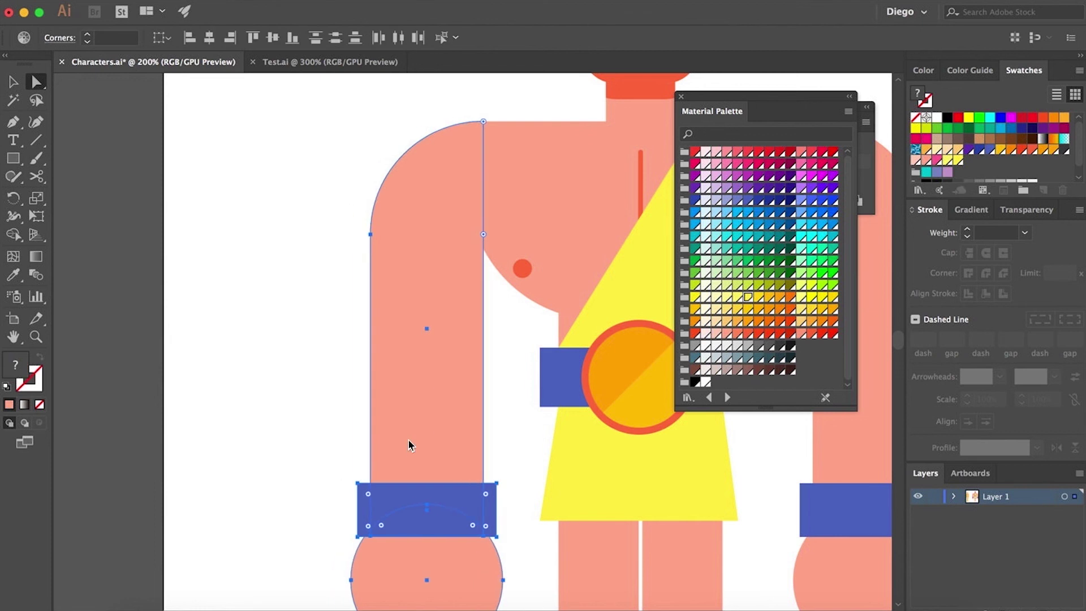
scroll(410, 441, "right", 5)
scroll(410, 441, "down", 1)
left_click(650, 563)
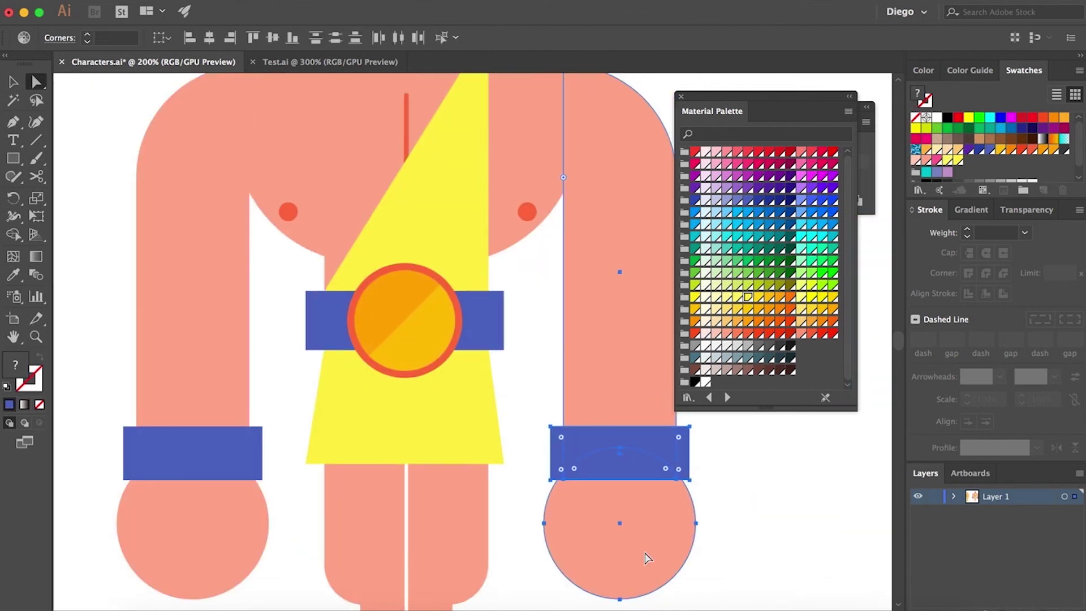
scroll(305, 214, "up", 2)
Draw a red-orange triangular shadow along the left arm's inner edge.
left_click(234, 162)
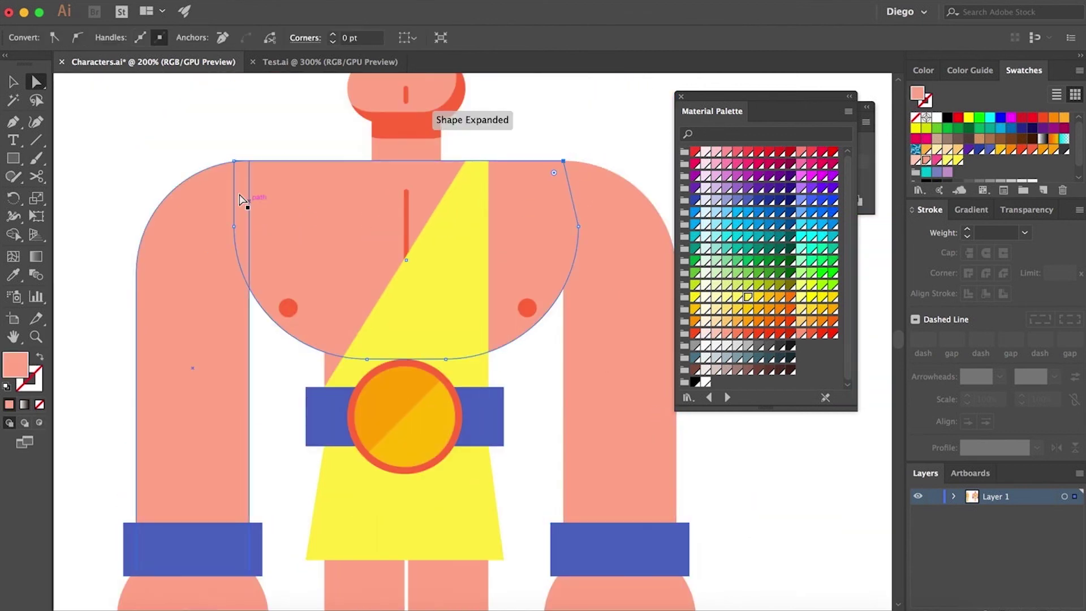
left_click(233, 230)
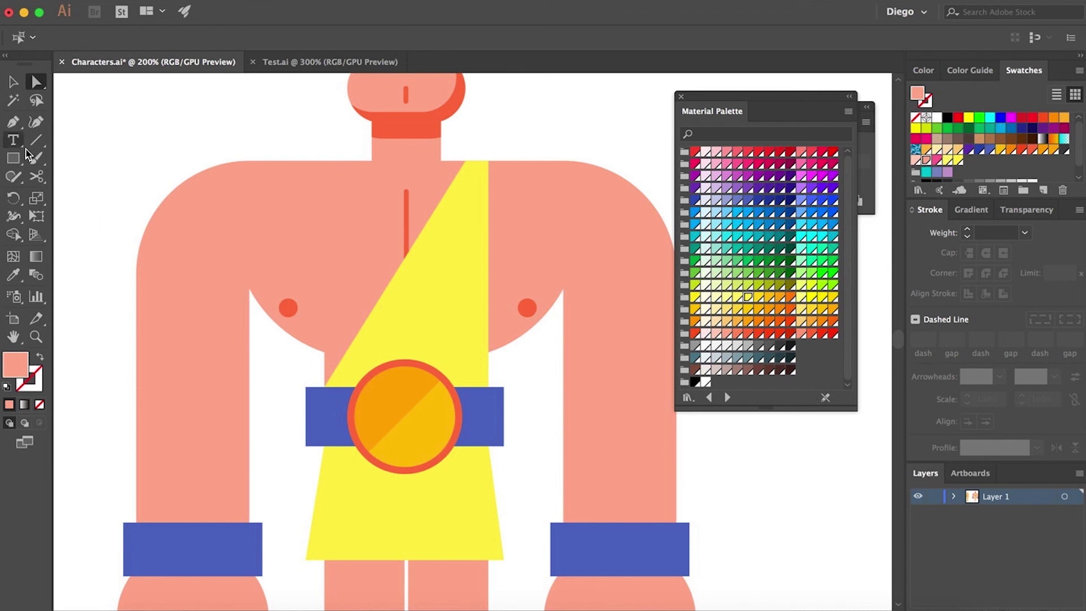
key("p")
left_click(249, 288)
left_click(199, 535)
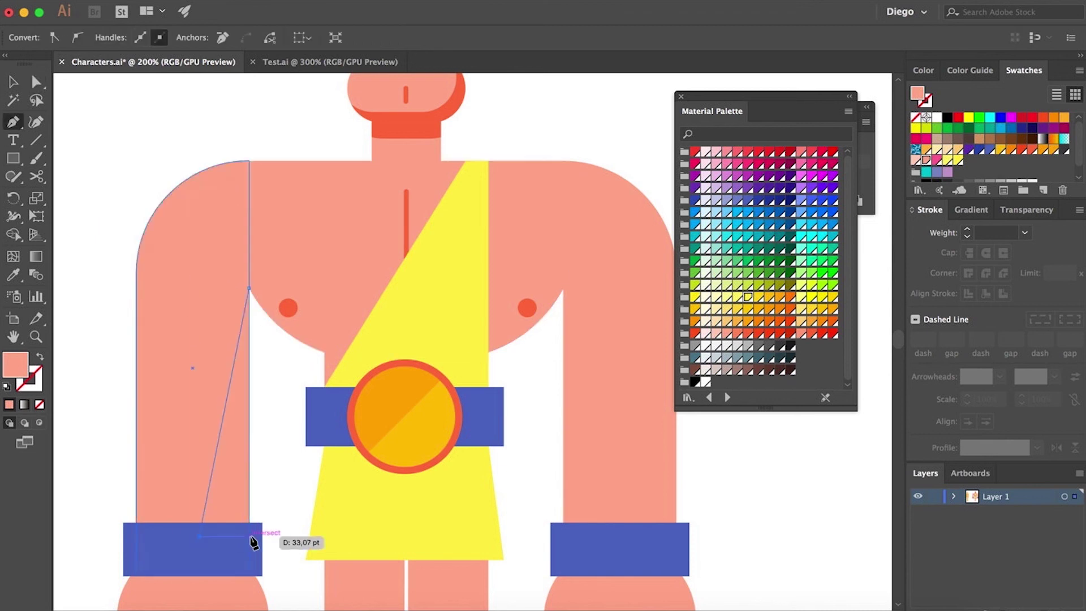
left_click(249, 536)
left_click(248, 288)
key("a")
key("ctrl+1")
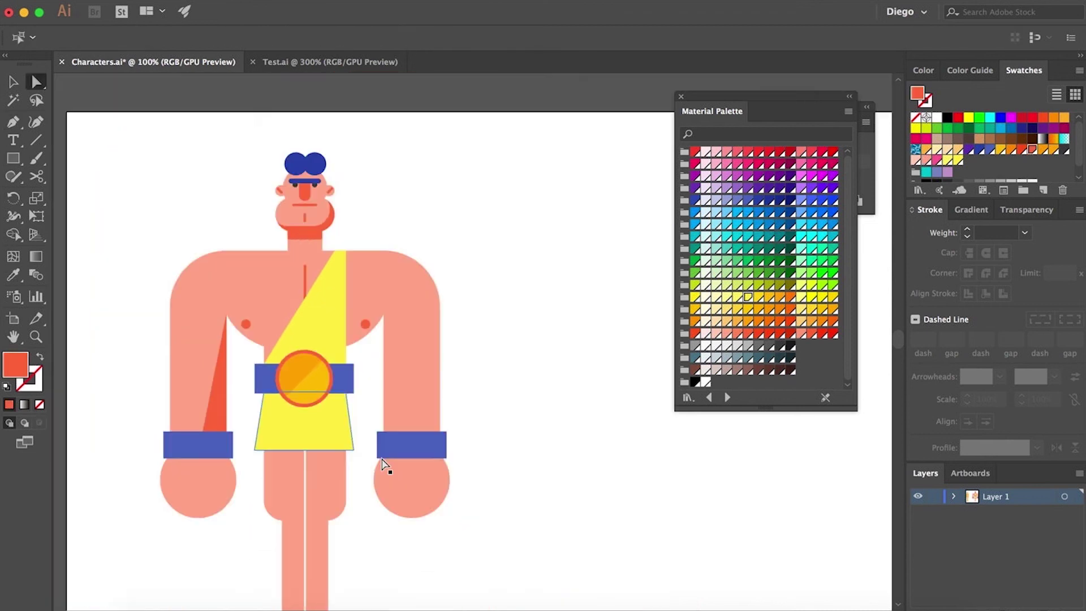
Compare with the Test.ai reference, then stretch the chest shape down and up to the shoulders.
left_click(301, 64)
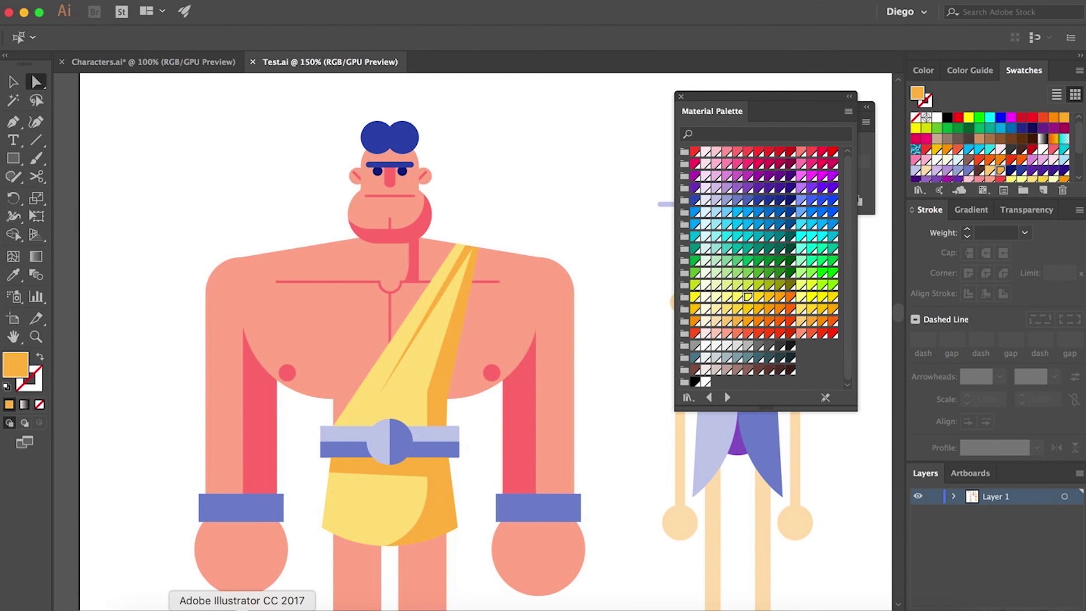
left_click(143, 61)
key("ctrl+equal")
key("ctrl+equal")
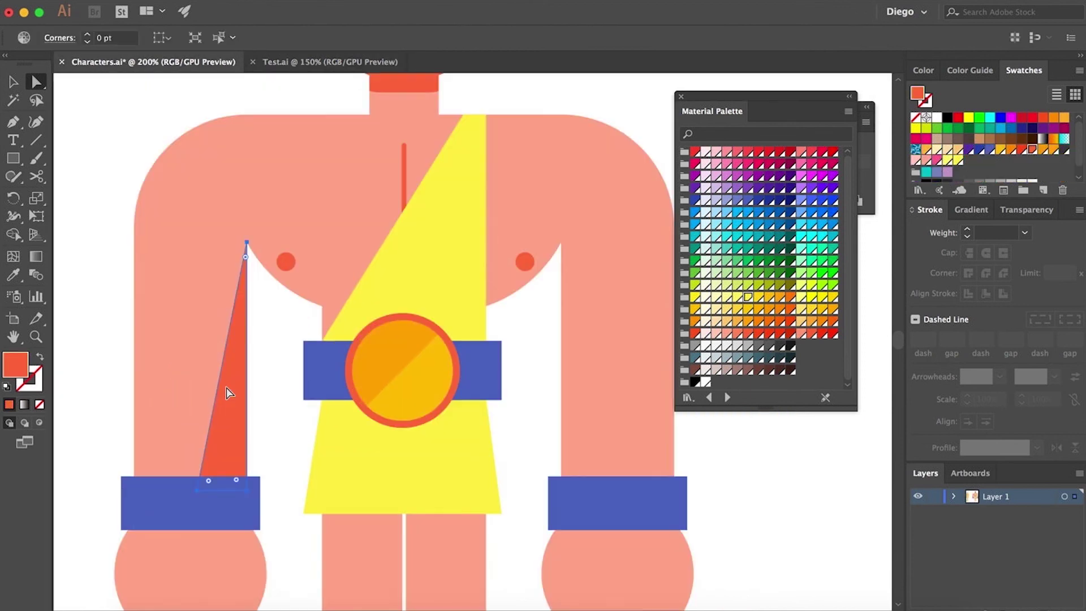
left_click(318, 216)
key("v")
left_click_drag(403, 311, 404, 335)
key("a")
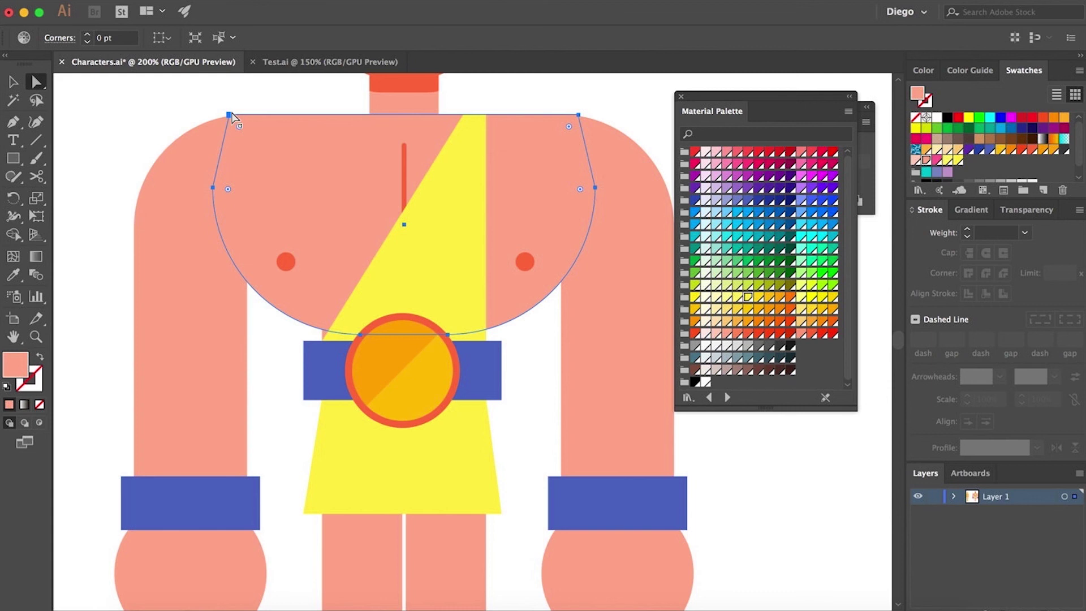
left_click_drag(232, 116, 221, 110)
left_click_drag(578, 114, 582, 110)
key("ctrl+minus")
Draw a thin red-orange shadow stripe along the left arm's inner edge.
left_click(287, 361)
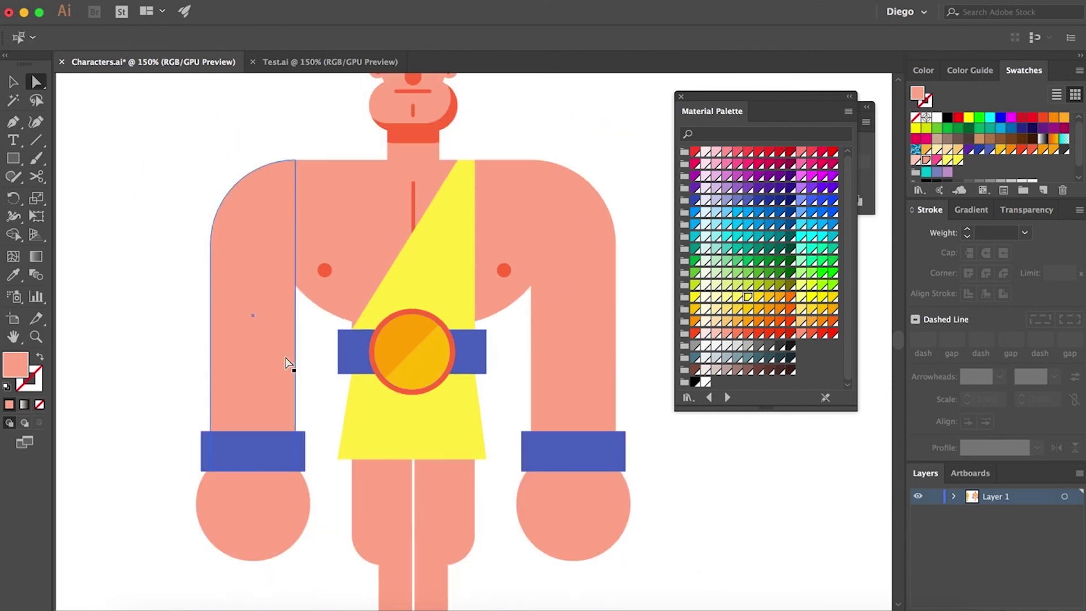
left_click(301, 259)
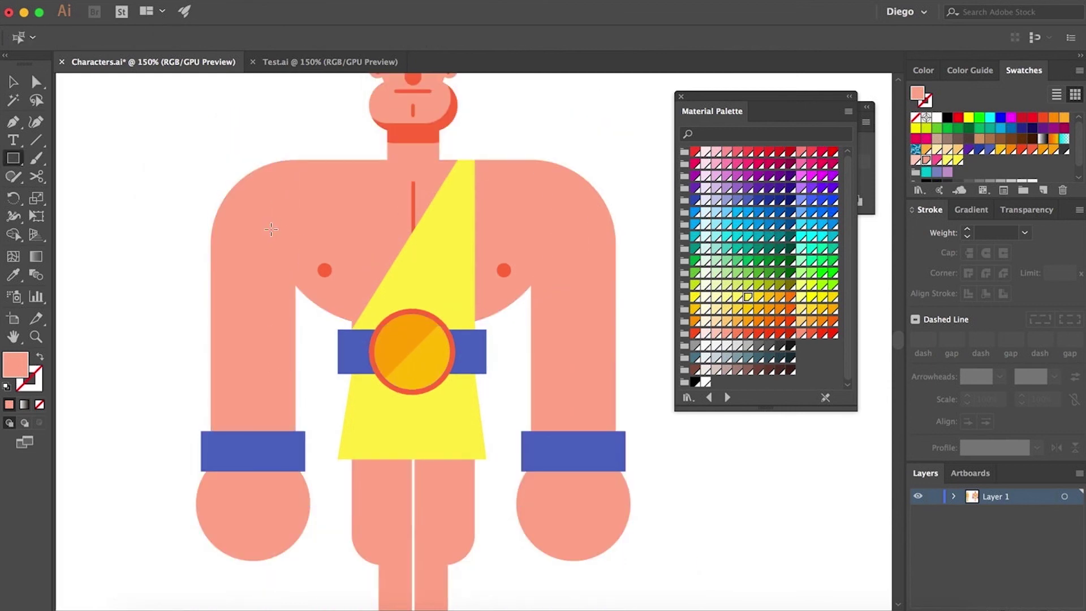
left_click_drag(271, 229, 310, 449)
key("a")
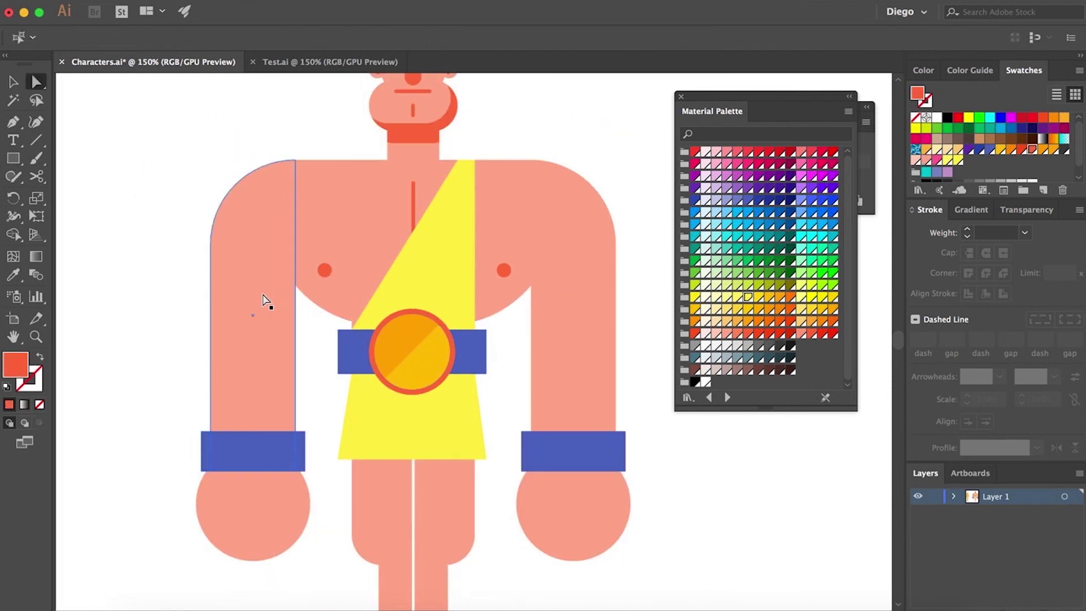
left_click(315, 279)
left_click(213, 242)
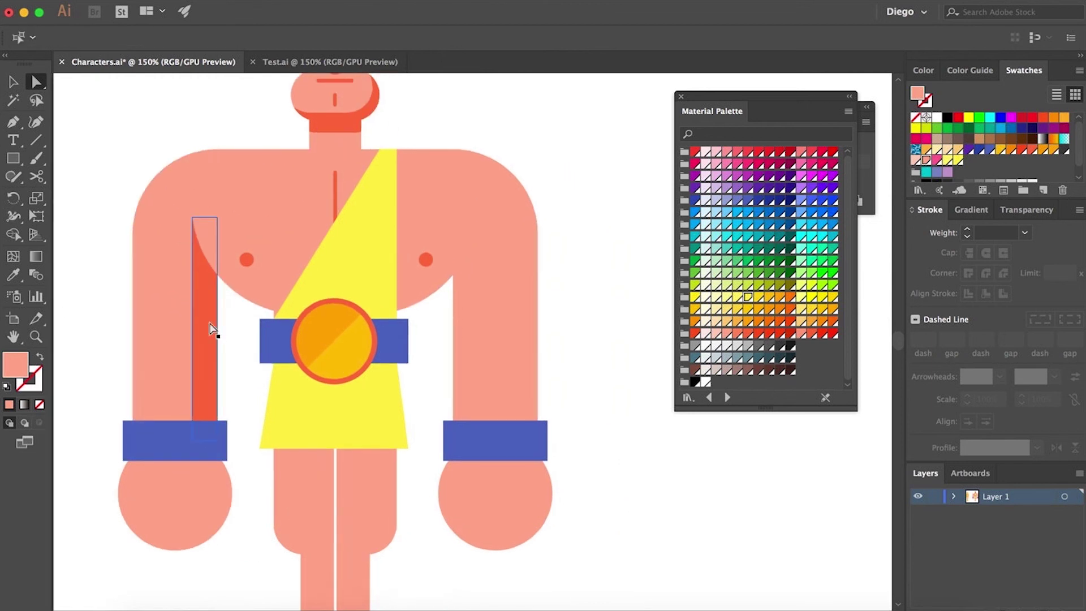
Copy the shadow stripe onto the right arm's inner edge.
left_click_drag(213, 330, 473, 330)
left_click(500, 310)
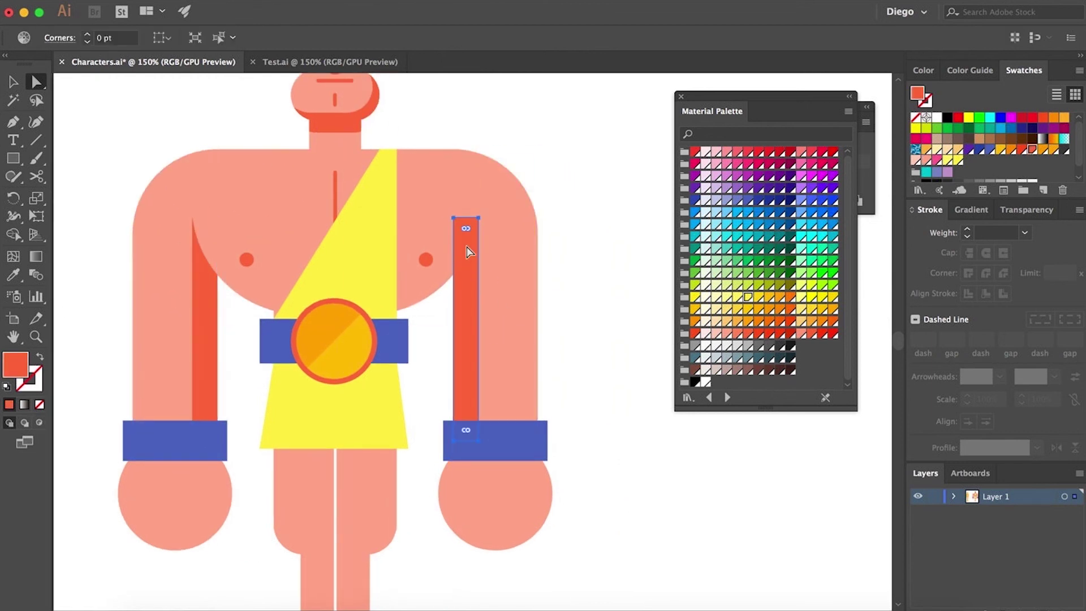
left_click(449, 188)
left_click(593, 291)
key("ctrl+minus")
key("ctrl+minus")
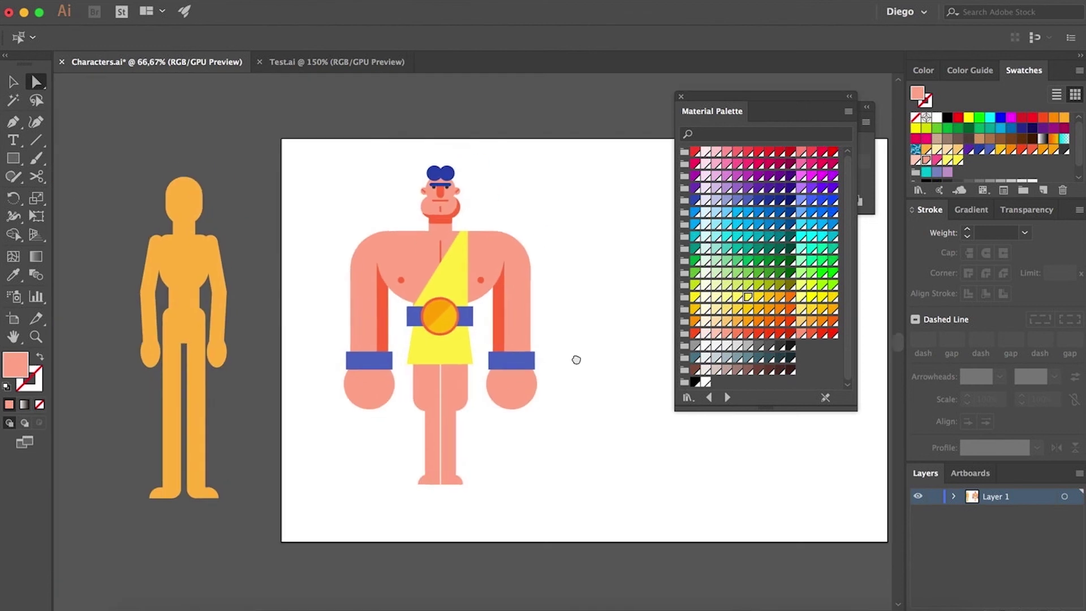
key("ctrl+plus")
key("ctrl+plus")
key("ctrl+plus")
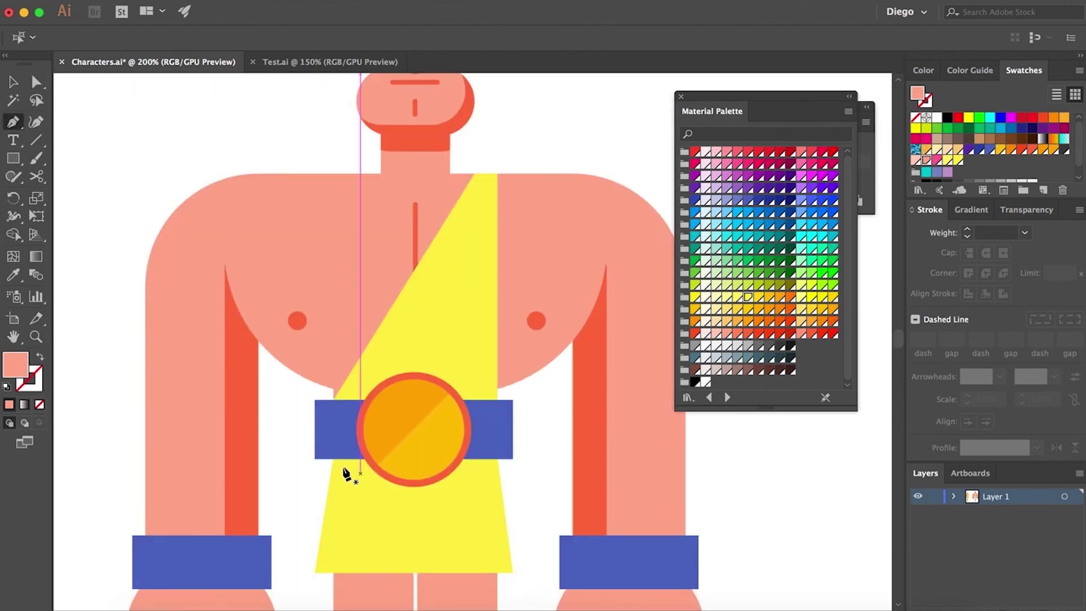
Draw an orange slanted shading band below the belt, placed behind the medallion.
left_click(333, 456)
left_click(327, 497)
left_click(506, 521)
left_click(498, 458)
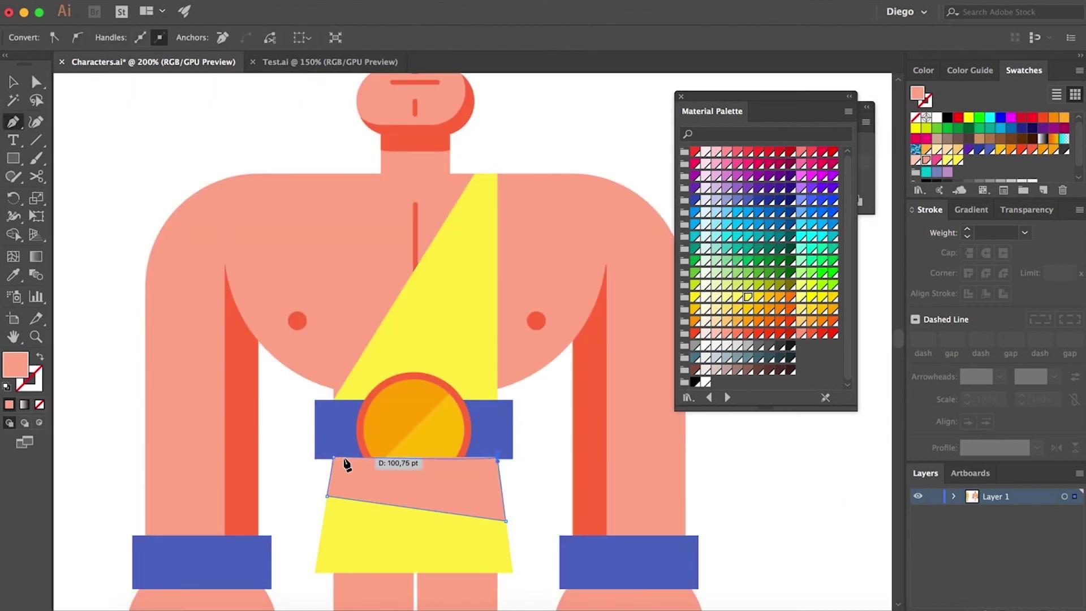
left_click(334, 456)
key("i")
left_click(456, 431)
key("ctrl+shift+bracketleft")
key("ctrl+bracketright")
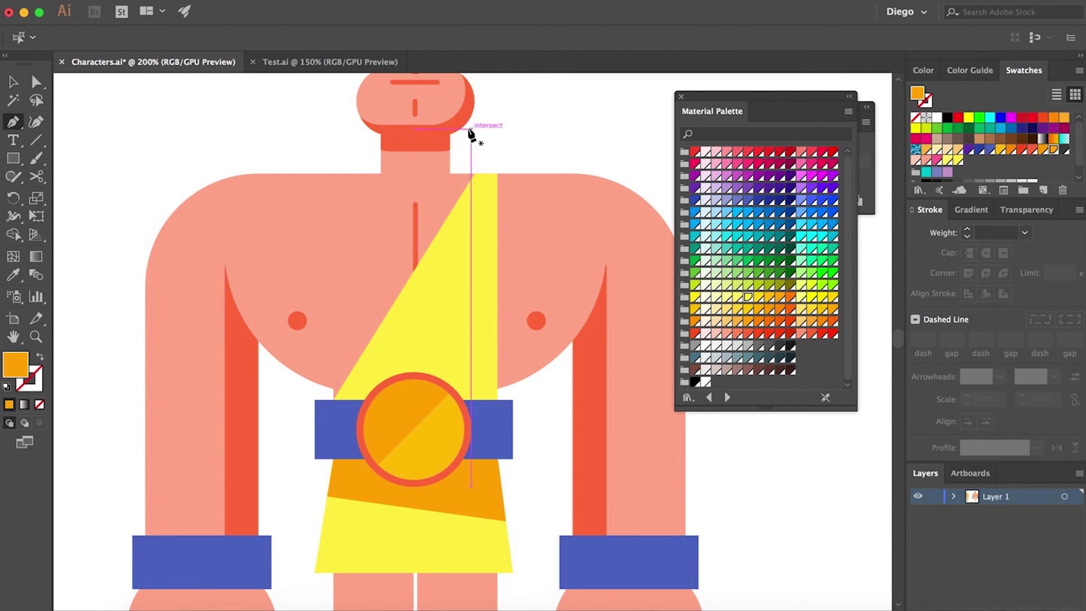
Add a thin orange sliver on the sash and widen its top at the shoulder.
left_click(483, 173)
left_click(393, 335)
left_click(457, 264)
left_click(484, 174)
key("a")
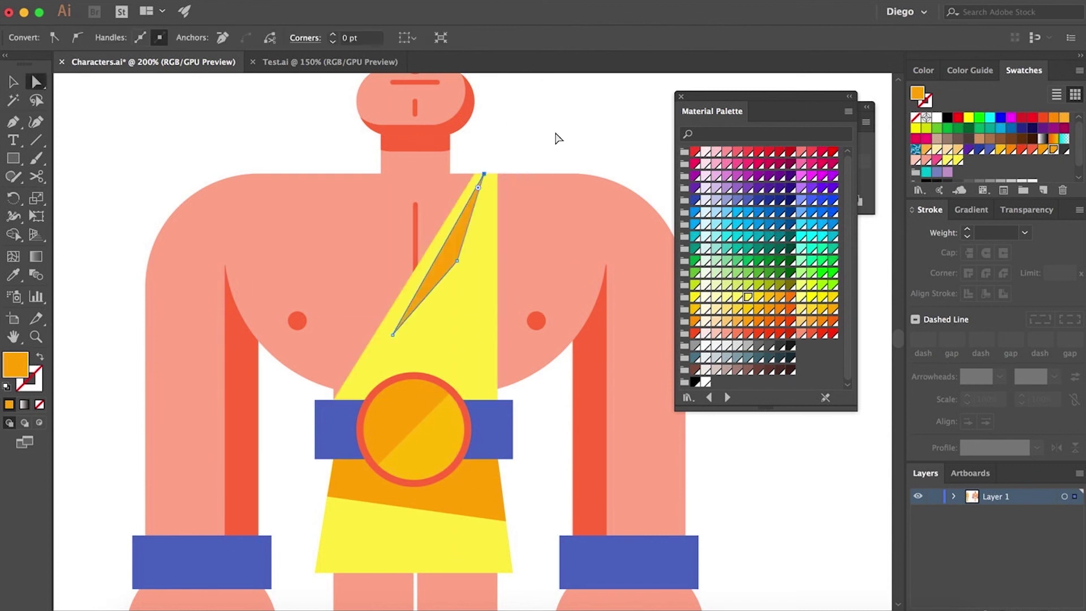
scroll(468, 262, "up", 3)
scroll(421, 248, "down", 3)
left_click_drag(454, 171, 463, 172)
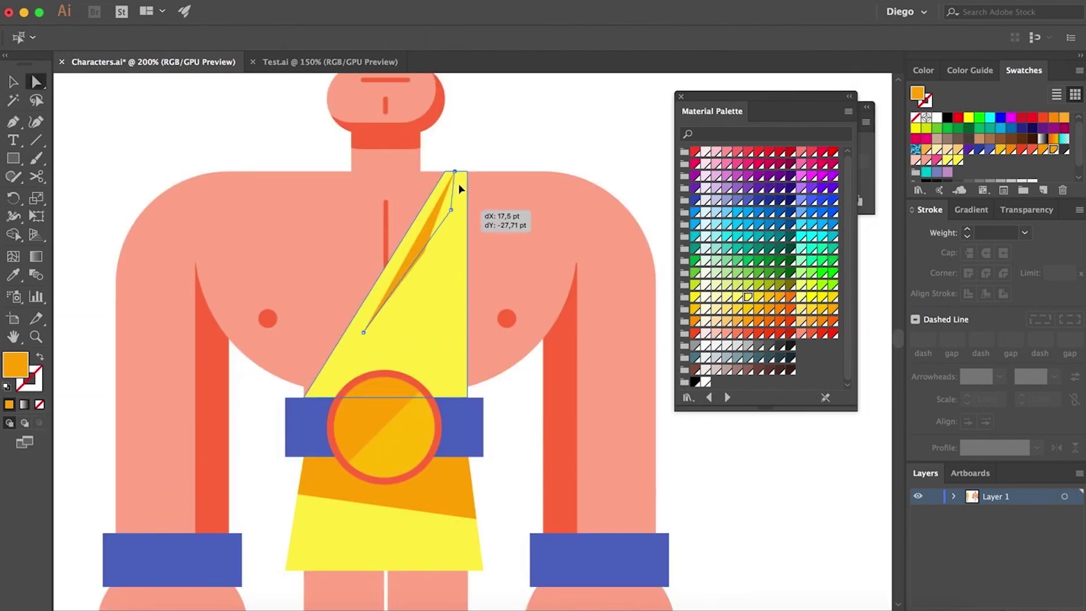
left_click(601, 145)
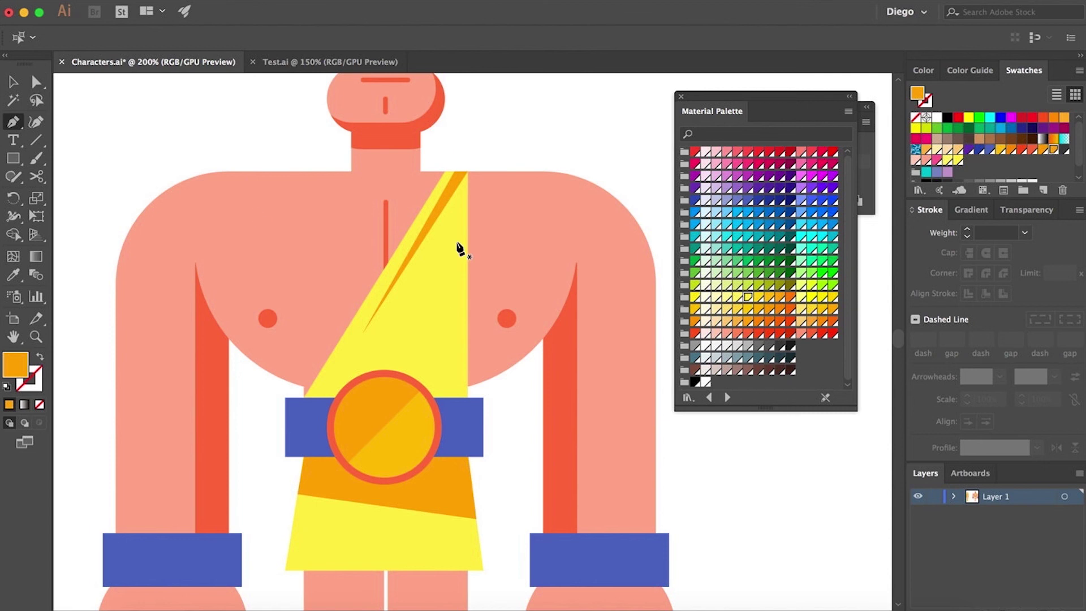
scroll(529, 290, "down", 2)
Zoom to the face and scale up the chin with its bounding box.
scroll(661, 469, "right", 2)
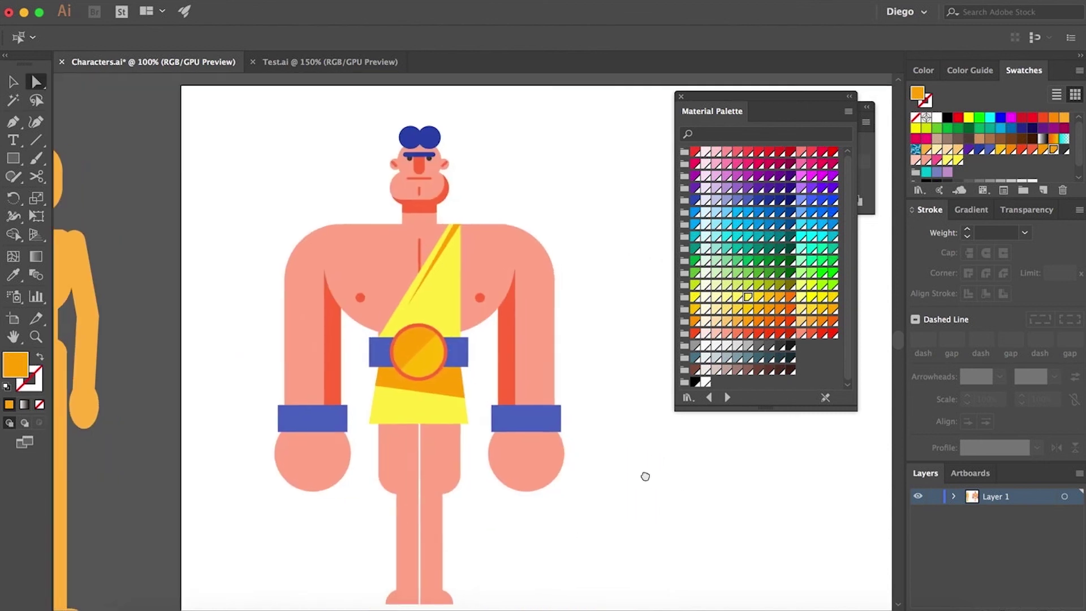
scroll(499, 235, "up", 5)
scroll(339, 316, "up", 3)
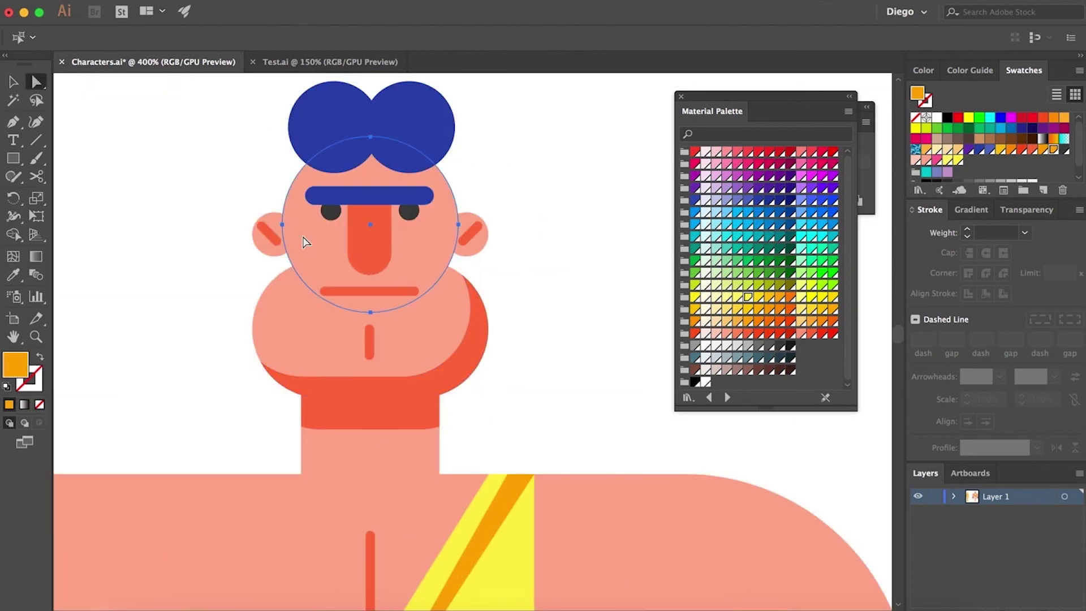
key("a")
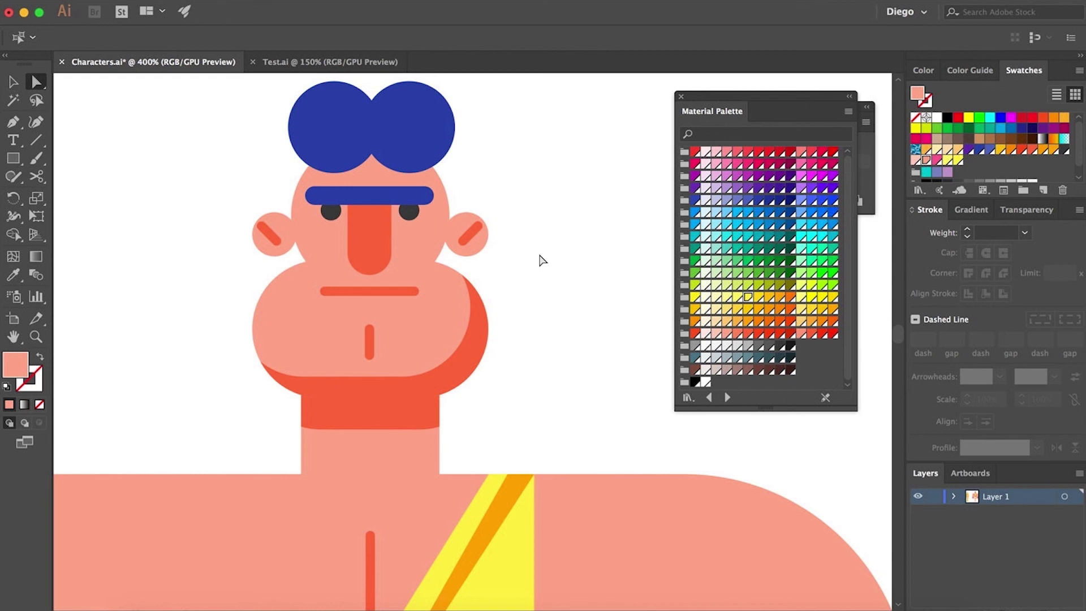
scroll(559, 277, "down", 2)
scroll(327, 296, "up", 3)
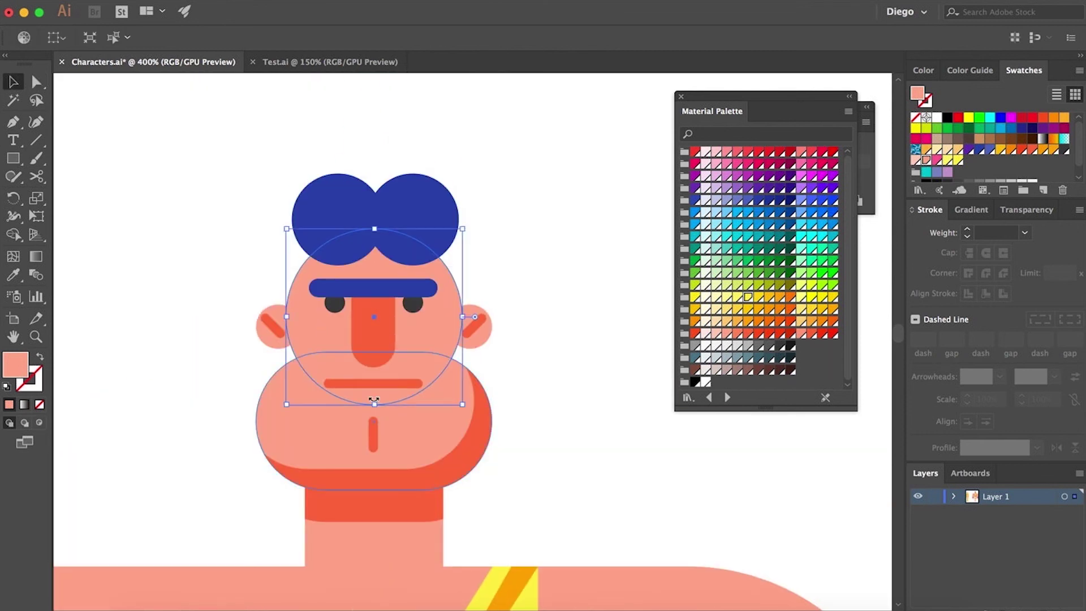
left_click(312, 411)
key("v")
mouse_move(373, 489)
left_mouse_down()
mouse_move(376, 504)
mouse_move(426, 456)
left_mouse_up()
left_click(564, 477)
Nudge the chin paths and their red-orange shadow up slightly.
key("a")
mouse_move(565, 479)
left_mouse_down()
mouse_move(455, 467)
mouse_move(450, 437)
left_mouse_up()
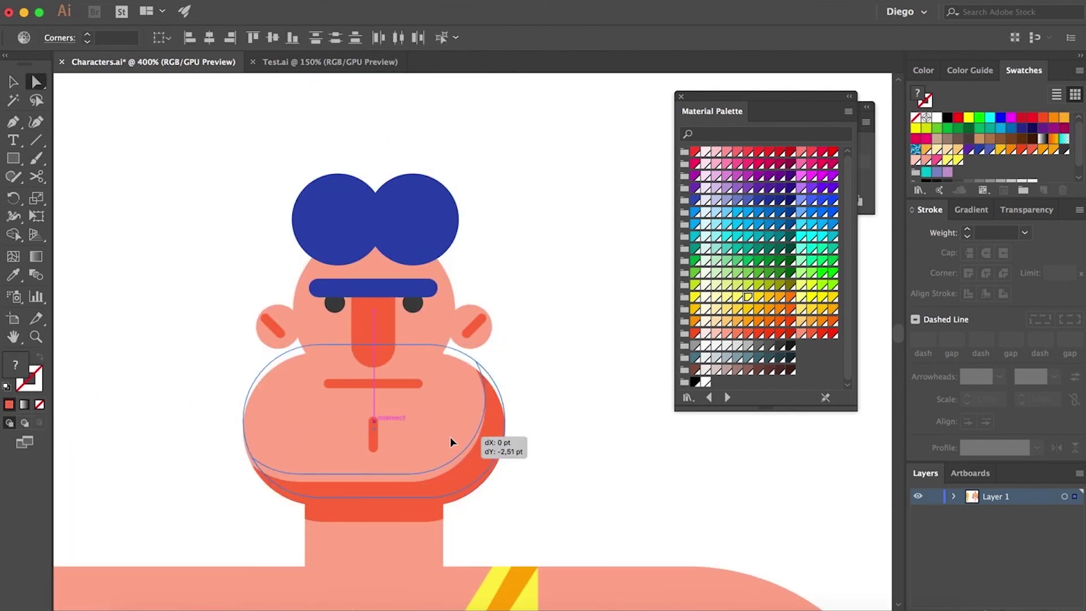
left_click_drag(571, 484, 561, 422)
left_click(561, 421)
key("ctrl+minus")
key("ctrl+minus")
key("ctrl+minus")
key("ctrl+minus")
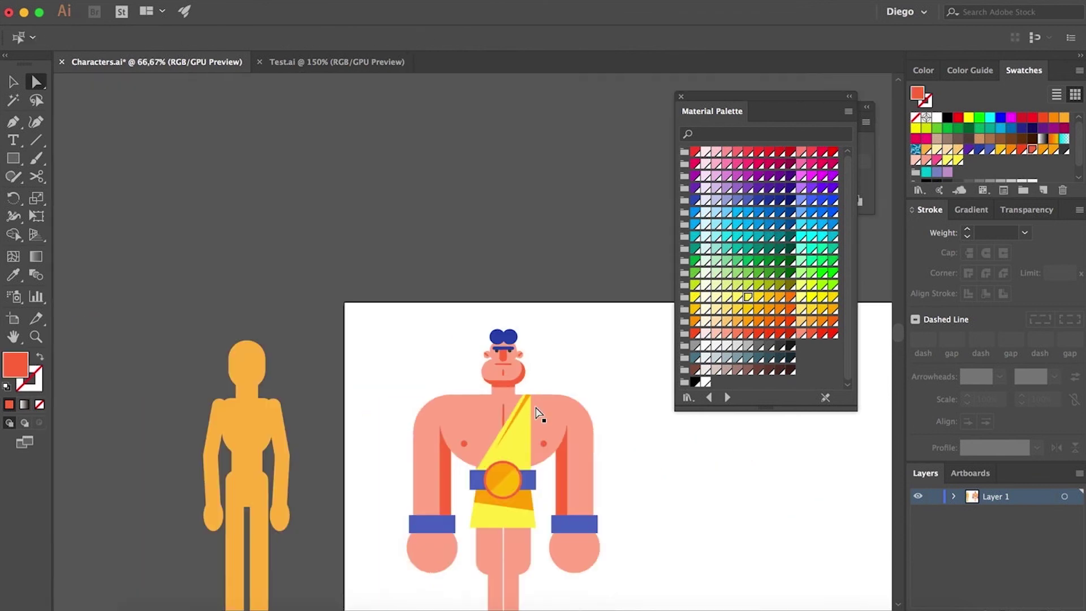
Fill the knee crescent with the shadow red and copy it onto the right knee.
key("ctrl+plus")
key("ctrl+plus")
scroll(398, 362, "up", 2)
left_click(399, 337)
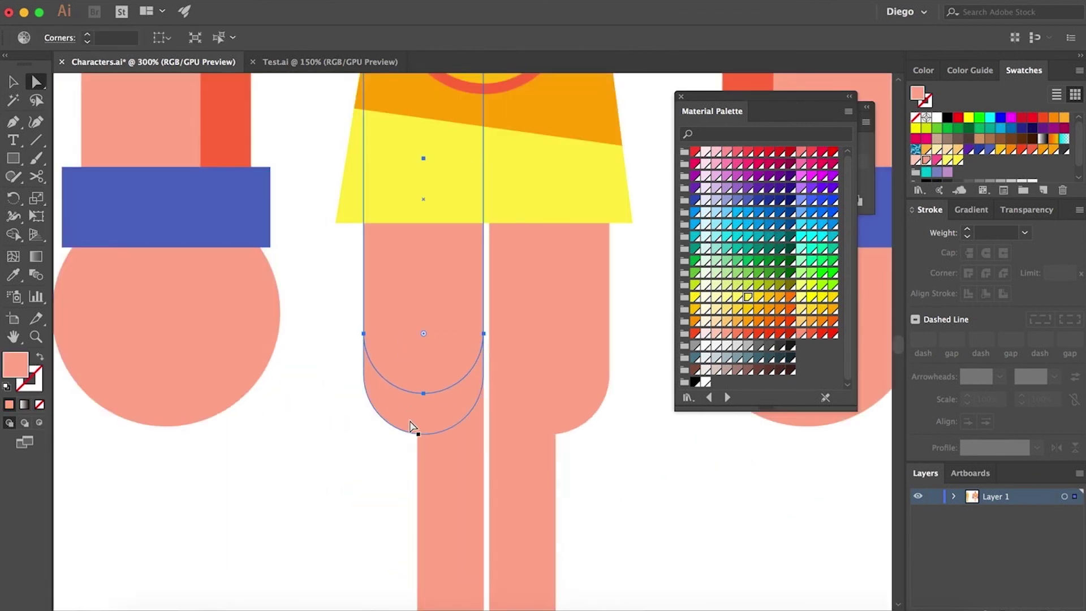
key("i")
left_click(234, 129)
key("a")
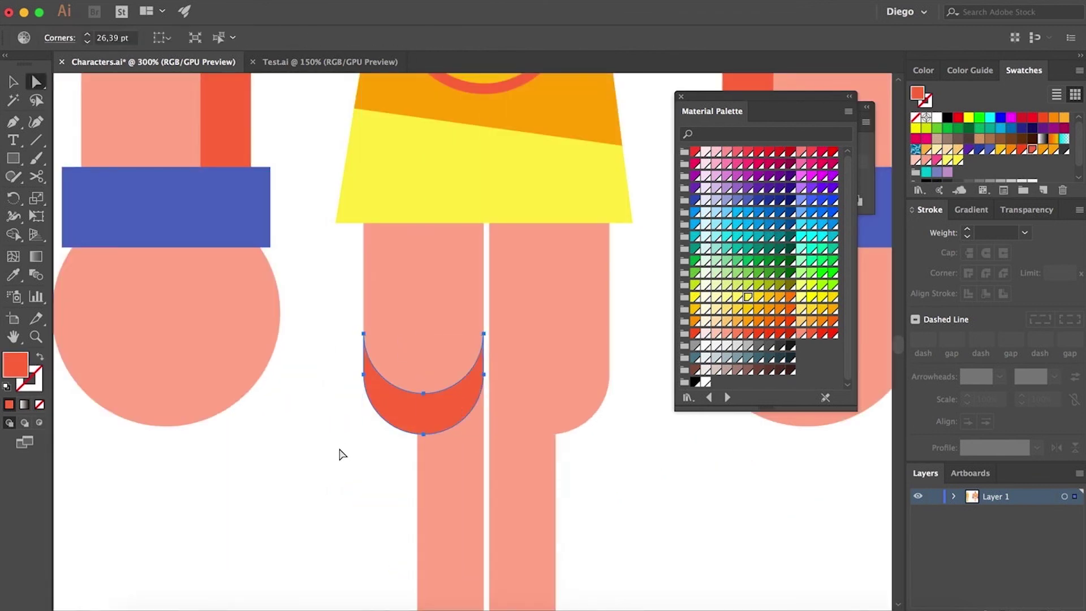
left_click_drag(436, 411, 558, 411)
Draw a slanted red strip inside the left leg and mirror a copy onto the right leg.
scroll(570, 441, "down", 3)
scroll(570, 441, "right", 4)
key("ctrl+minus")
key("ctrl+minus")
key("ctrl+minus")
key("ctrl+plus")
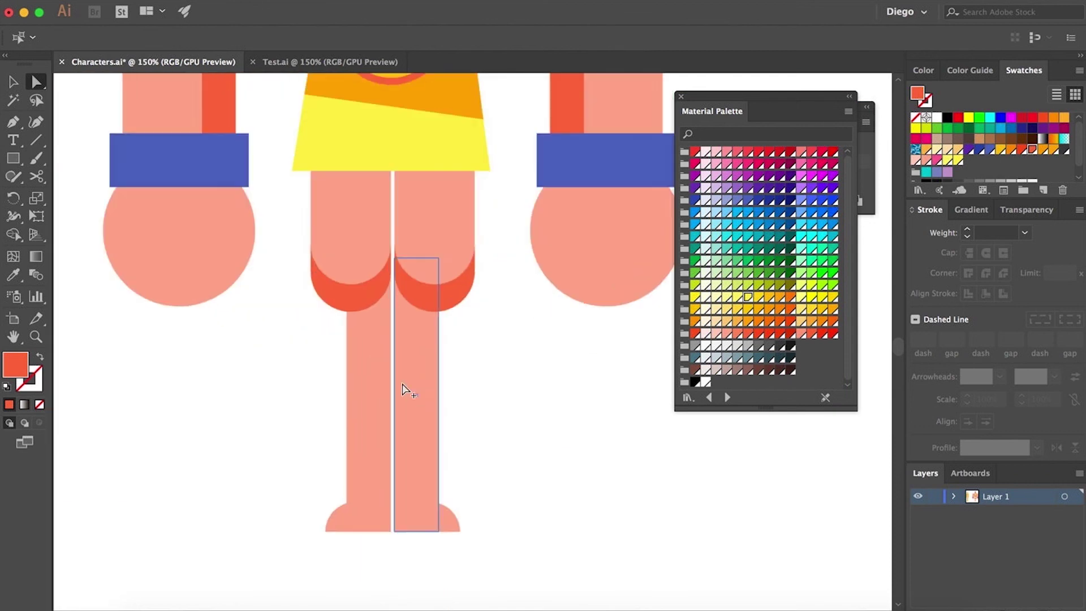
left_click_drag(345, 308, 390, 531)
key("a")
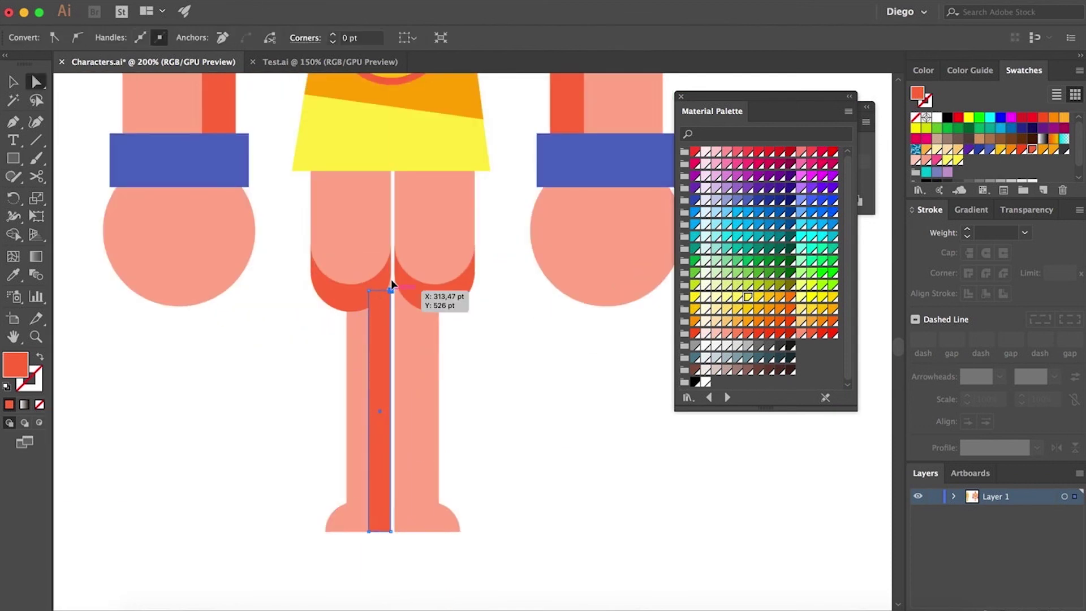
left_click_drag(356, 373, 377, 373)
key("o")
left_click(393, 368, "alt")
key("alt+Return")
Recolour the feet back to salmon.
key("ctrl+plus")
key("ctrl+plus")
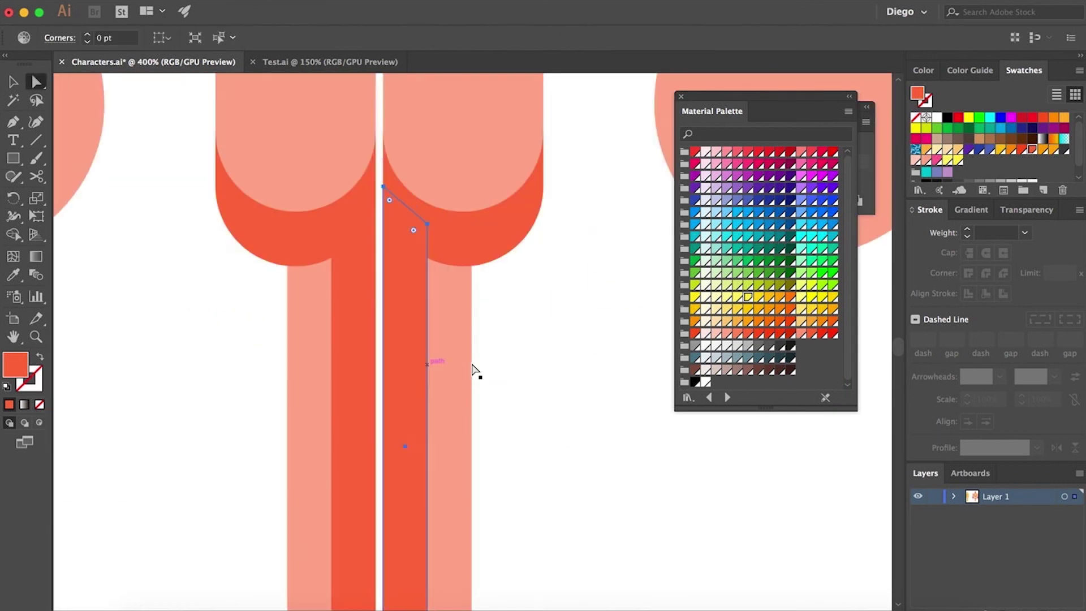
key("ctrl+1")
key("ctrl+plus")
key("ctrl+plus")
key("ctrl+plus")
left_click(478, 395)
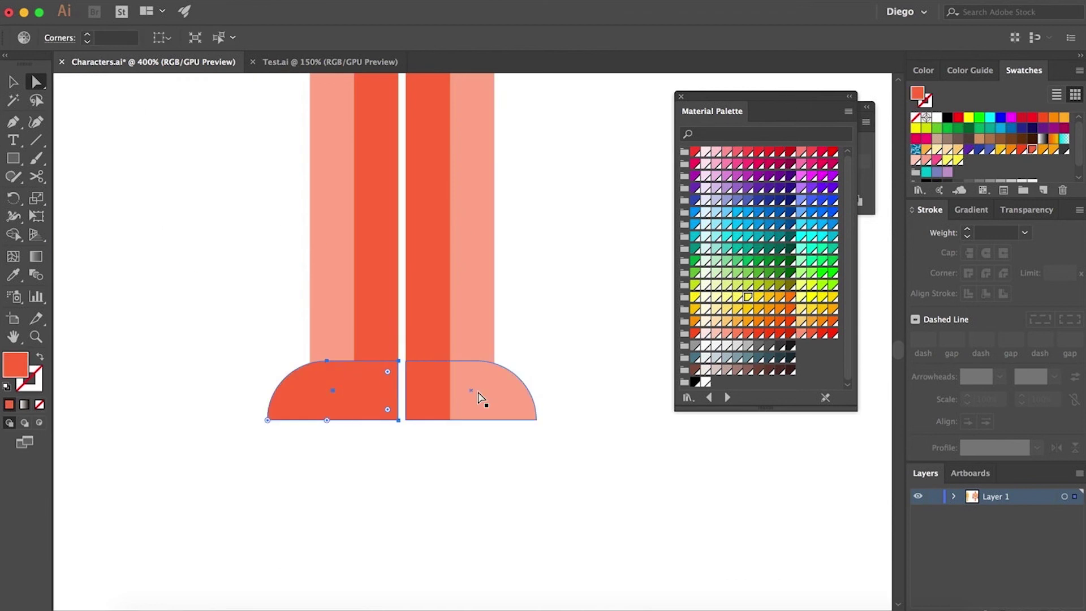
key("ctrl+1")
left_click(520, 416)
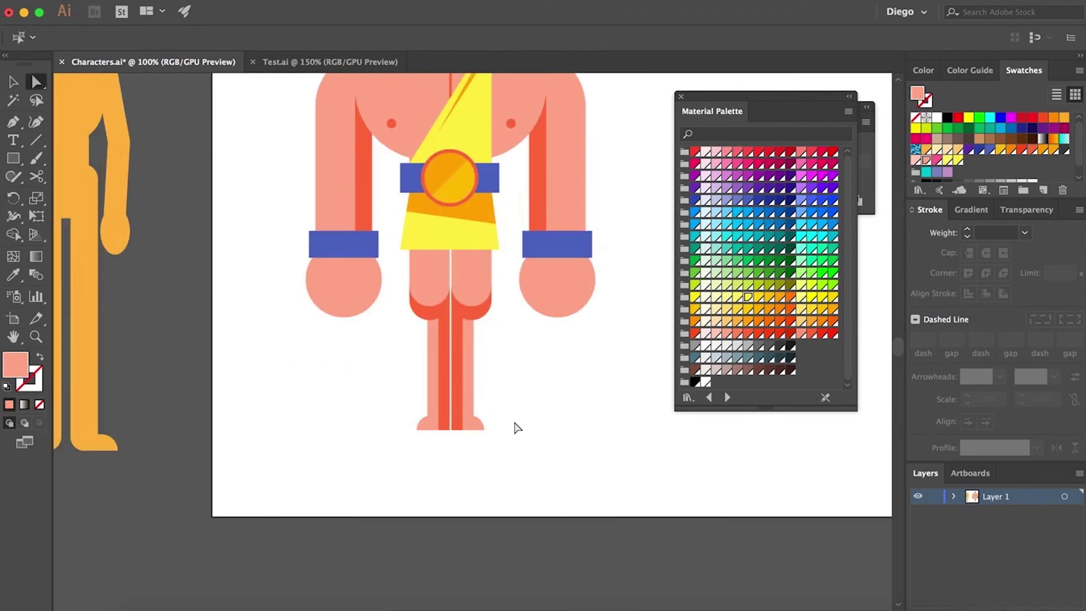
Delete the red leg strips and both red knee shapes.
left_click(450, 393)
key("ctrl+plus")
key("ctrl+plus")
key("Delete")
left_click(388, 231)
key("Delete")
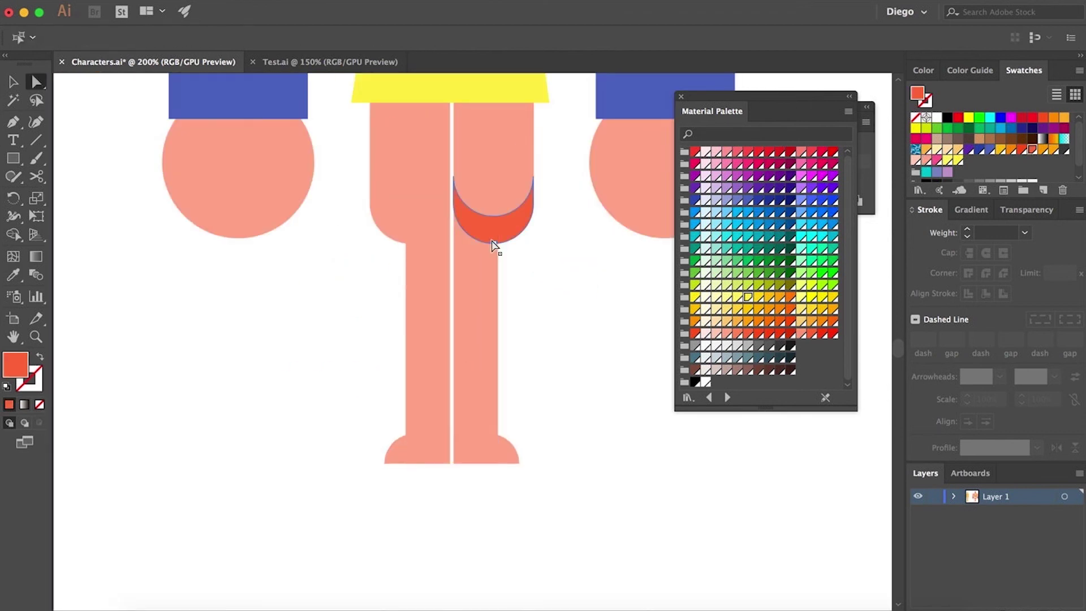
left_click(492, 242)
key("Delete")
Add a red band at the top of the left thigh, widen it, and copy it to the right thigh.
scroll(557, 292, "up", 3)
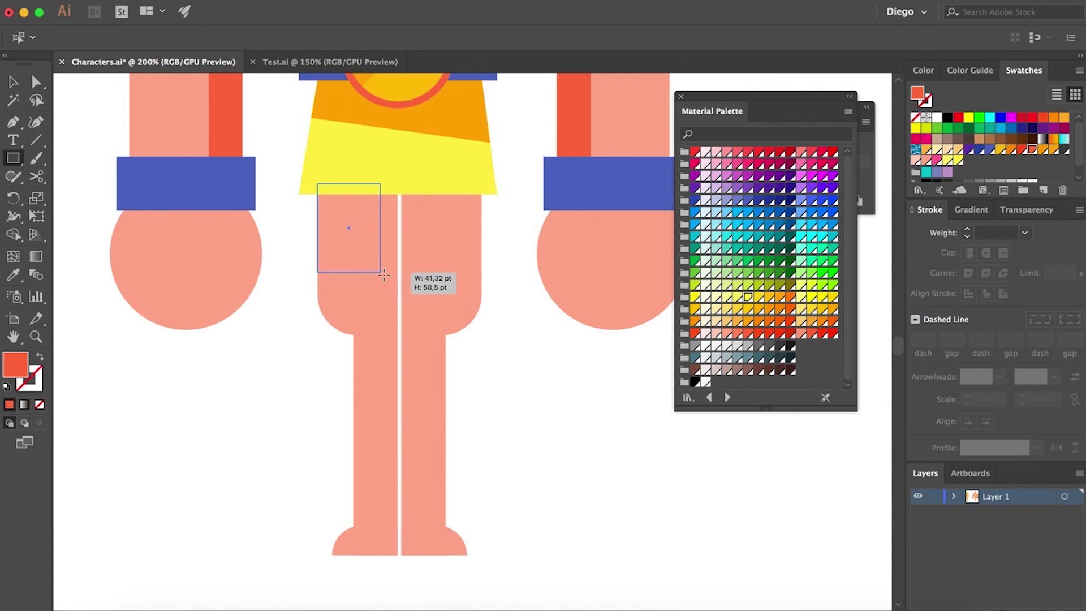
left_click_drag(383, 275, 398, 234)
key("i")
key("ctrl+plus")
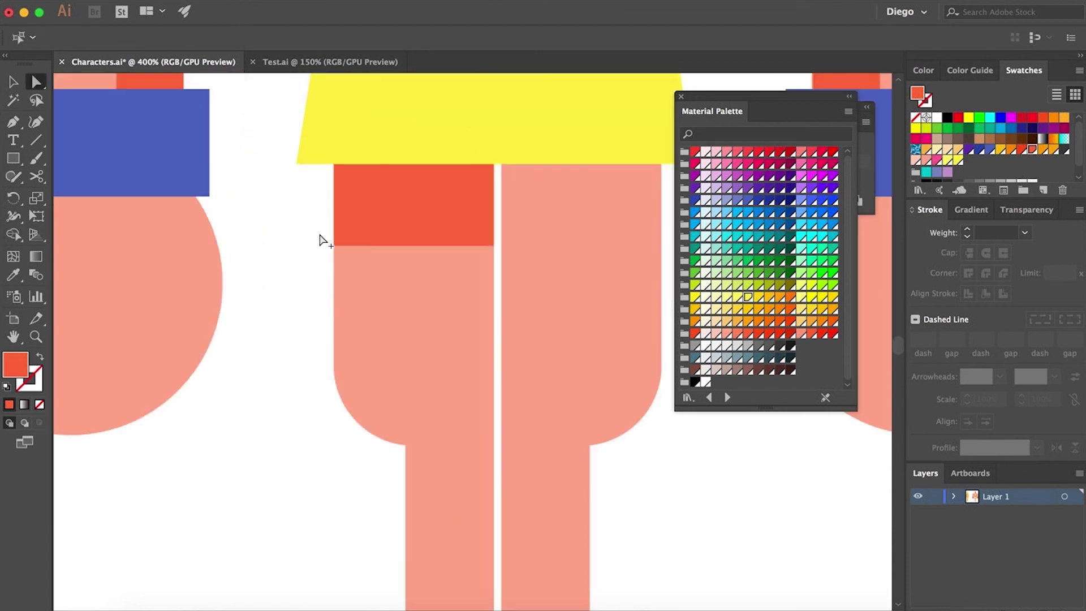
key("ctrl+plus")
key("ctrl+plus")
left_click_drag(332, 169, 294, 172)
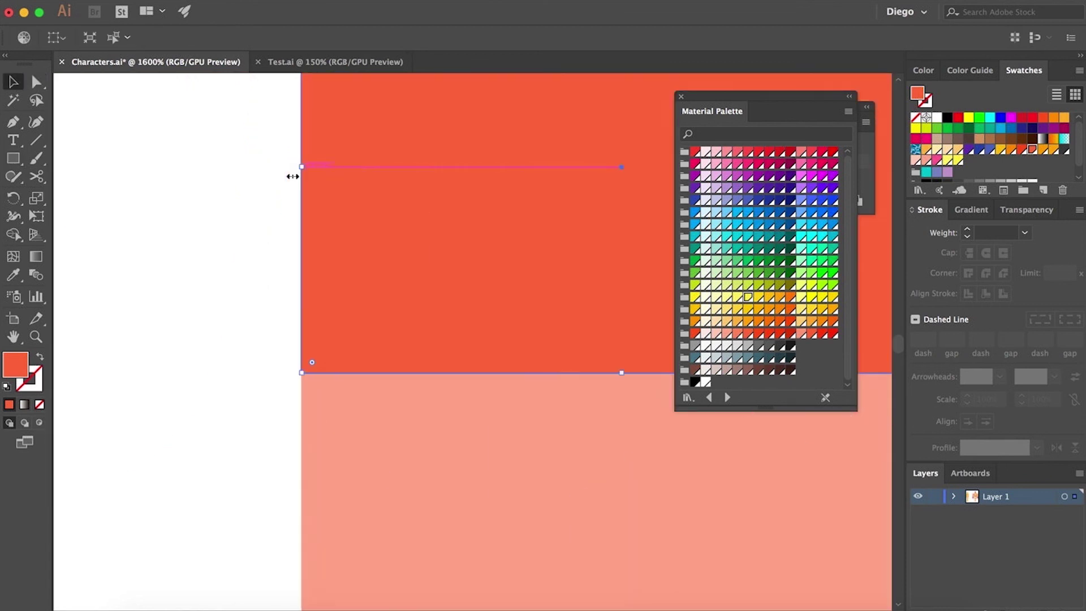
key("ctrl+minus")
key("ctrl+minus")
left_click_drag(330, 218, 497, 218)
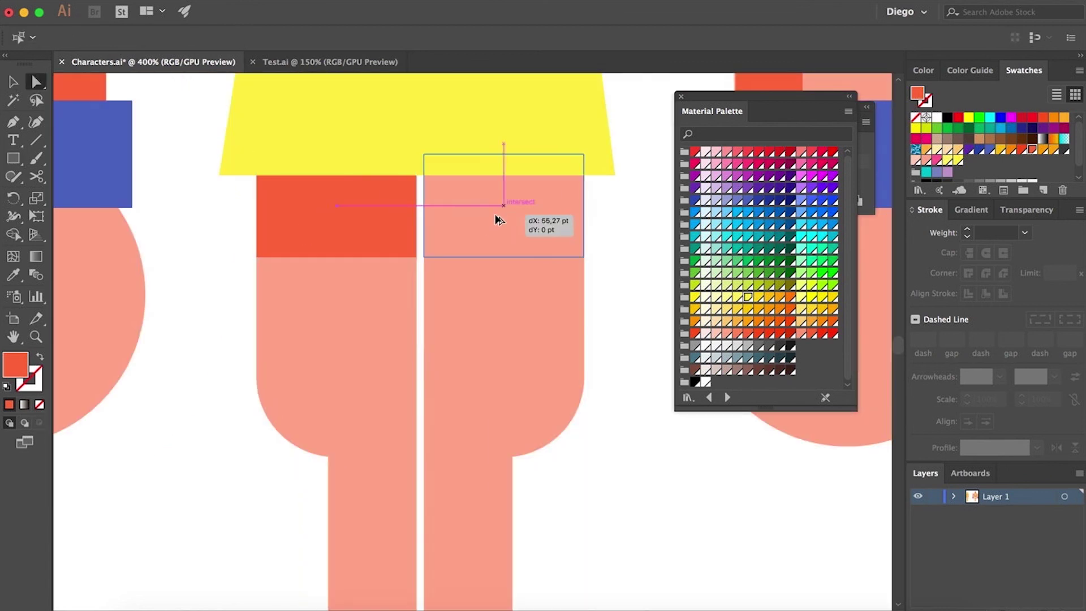
Draw a red circle sized to the left knee and copy it onto the right knee.
left_click(647, 284)
scroll(647, 284, "down", 3)
scroll(647, 284, "right", 3)
left_click_drag(13, 159, 84, 198)
mouse_move(188, 268)
left_mouse_down()
mouse_move(286, 408)
mouse_move(273, 394)
left_mouse_up()
key("a")
left_click(216, 414)
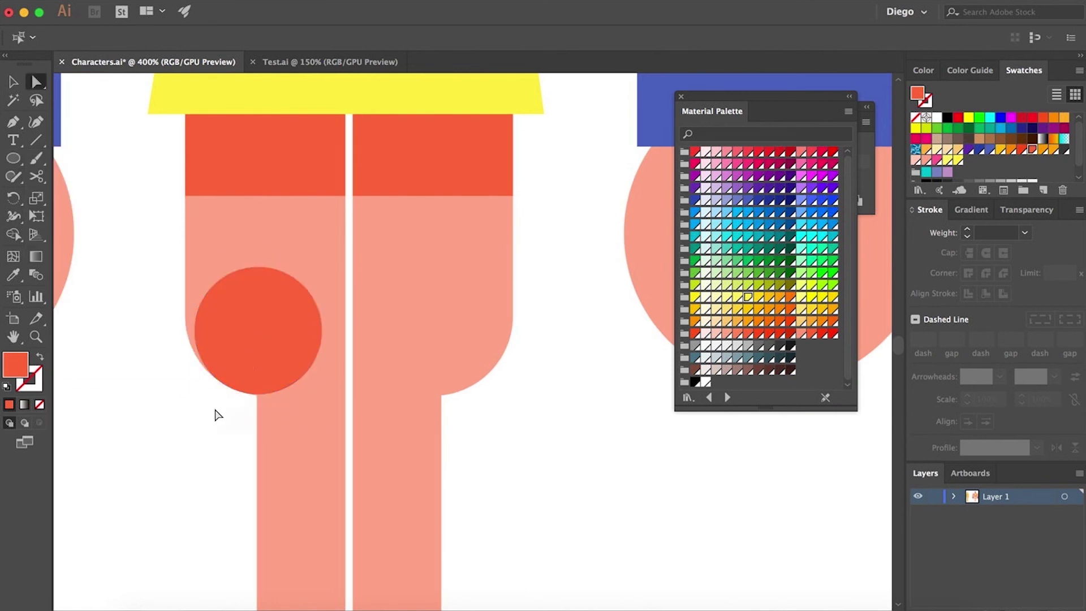
left_click_drag(416, 367, 416, 366)
key("ctrl+1")
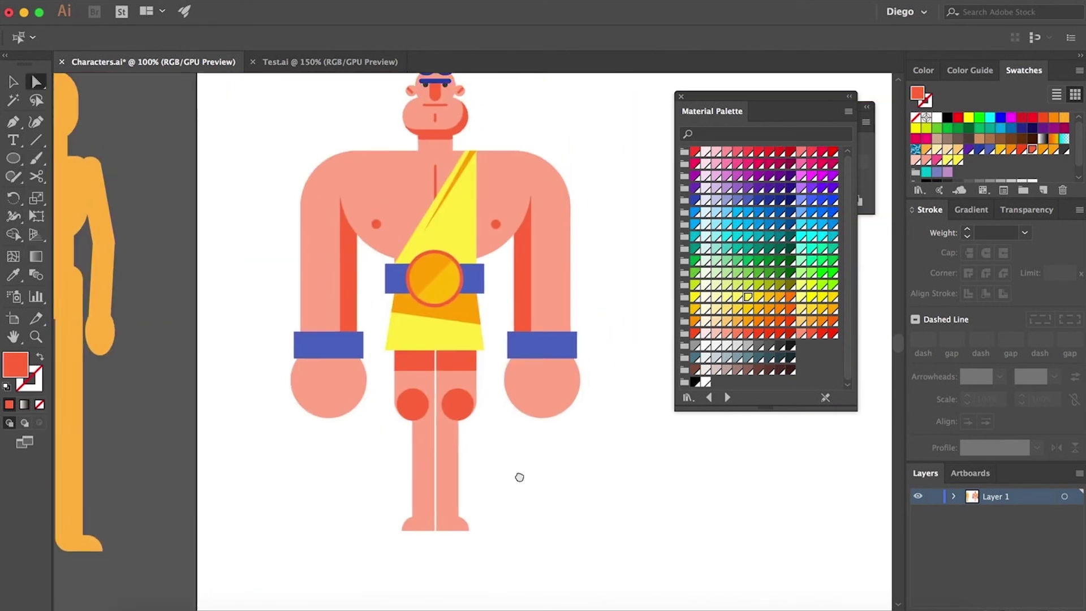
left_click(415, 408)
Cut the knee circle into a red crescent with an offset copy and copy it to the right knee.
scroll(415, 408, "up", 4)
left_click_drag(392, 417, 390, 352)
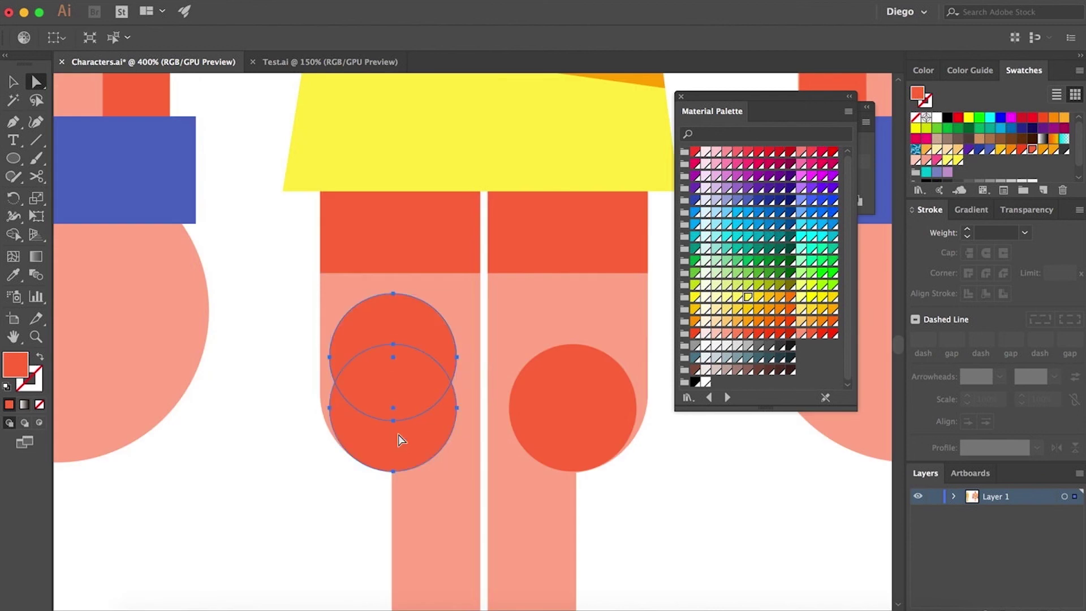
left_click(582, 419)
left_click_drag(375, 452, 548, 452)
scroll(622, 486, "down", 3)
scroll(477, 412, "down", 2)
scroll(497, 450, "down", 2)
scroll(386, 448, "up", 6)
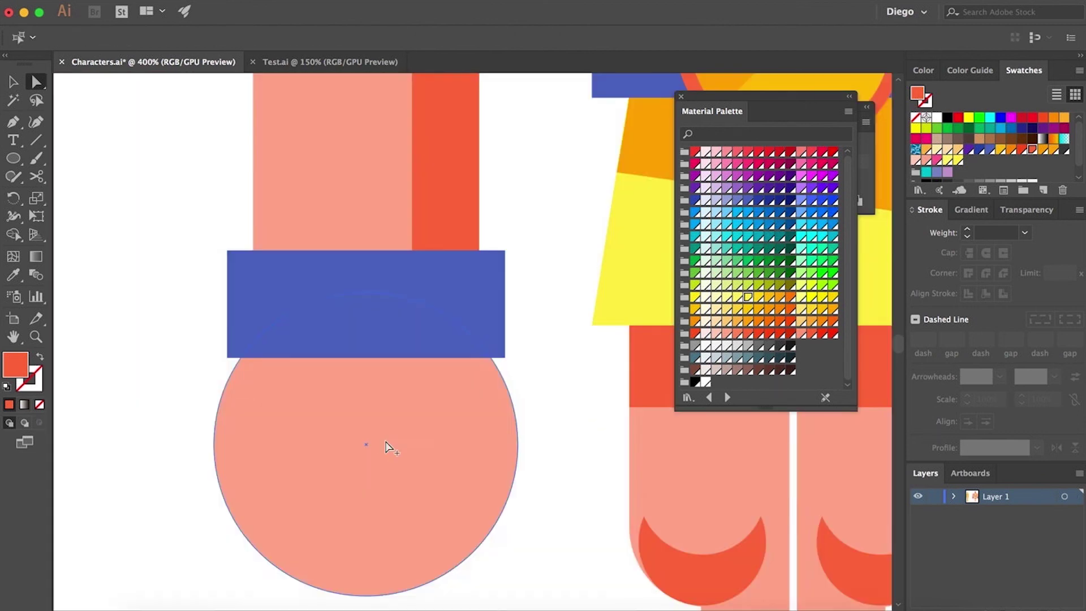
Cut a red crescent on the left fist and mirror a copy along the right fist's edge.
left_click_drag(390, 447, 380, 436)
scroll(391, 433, "down", 5)
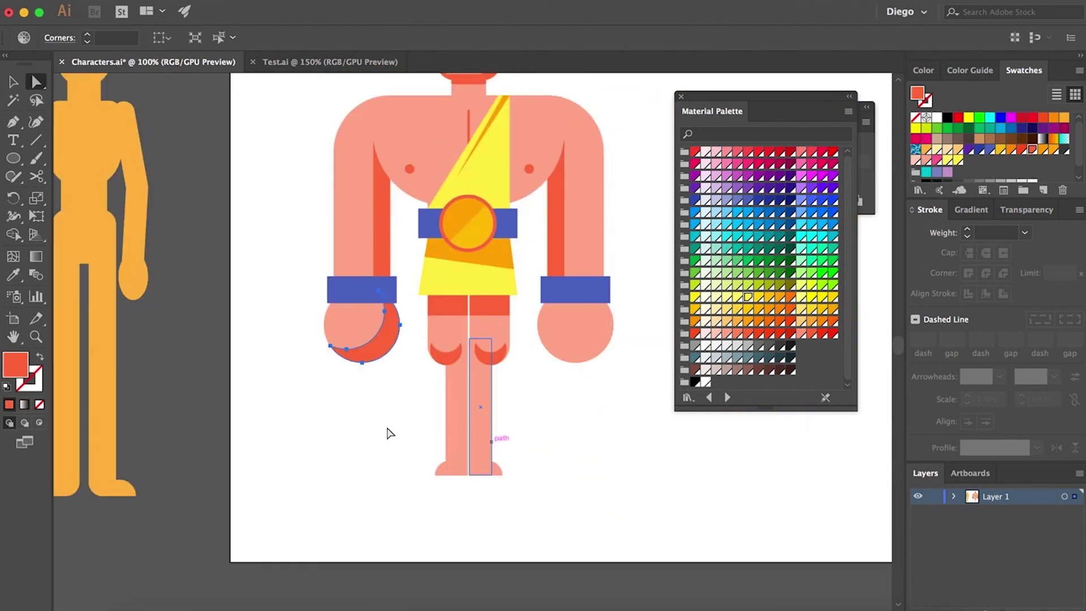
key("o")
key("Return")
left_click(467, 415)
left_click_drag(361, 339, 577, 344)
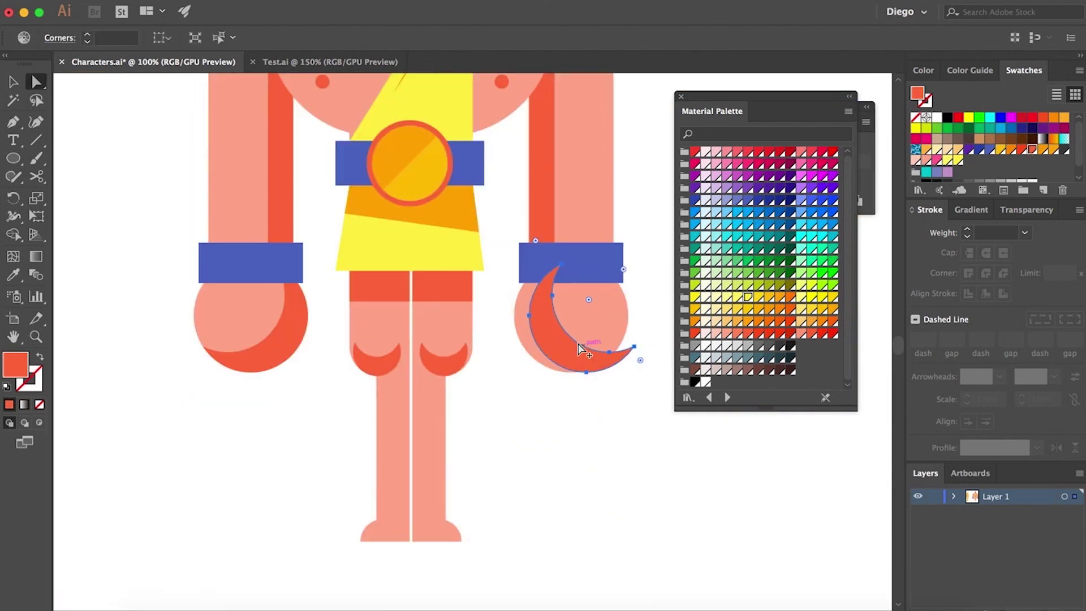
scroll(578, 344, "up", 4)
left_click_drag(518, 368, 494, 368)
scroll(504, 495, "down", 4)
scroll(537, 498, "down", 1)
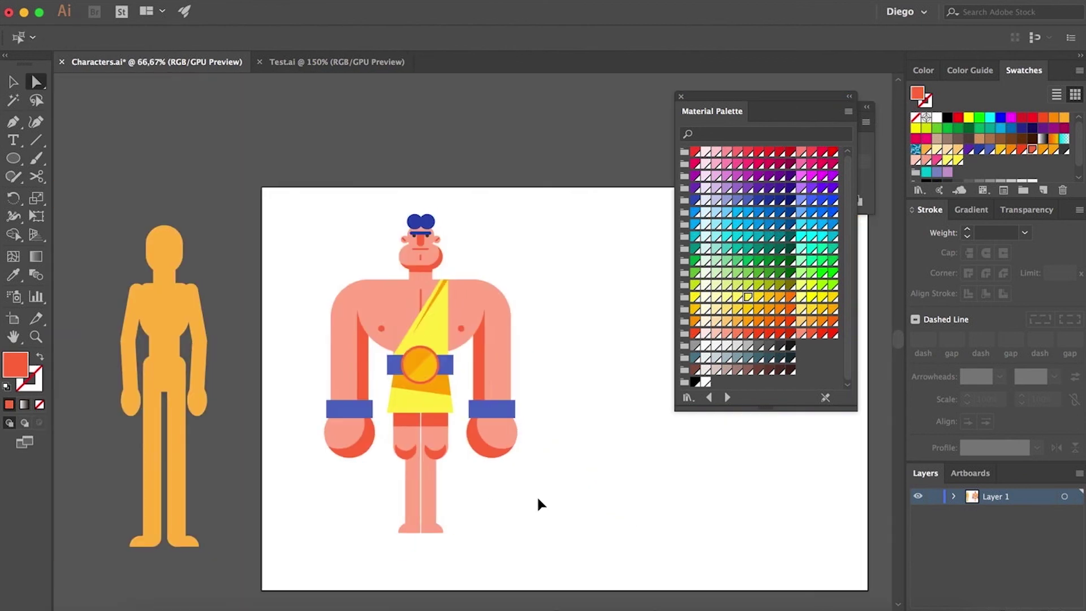
Save the drawing and round off the black silhouette's head shape.
key("ctrl+s")
left_click_drag(448, 533, 445, 532)
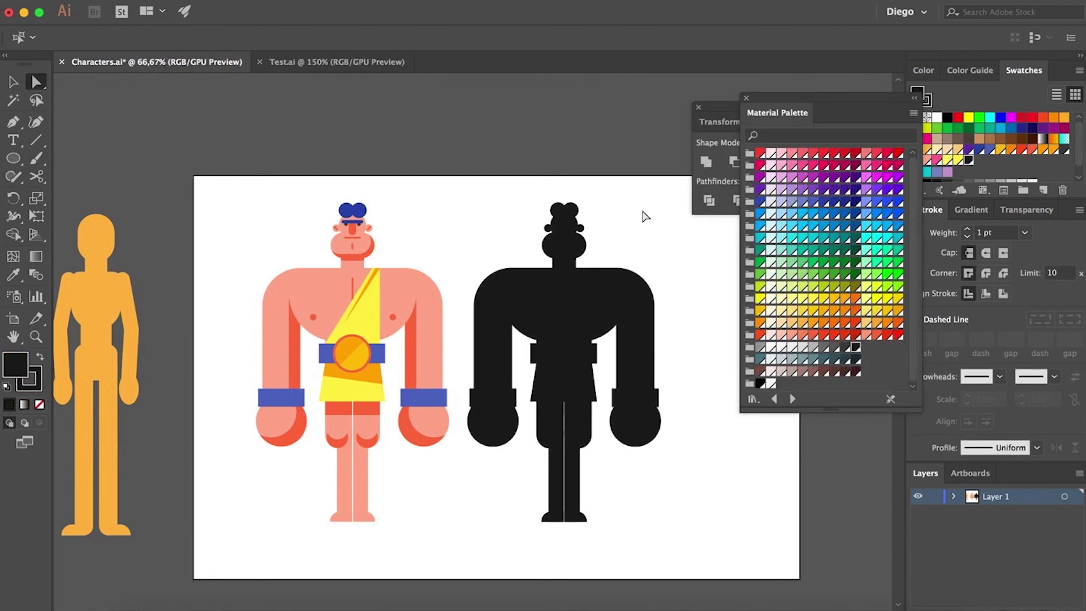
left_click_drag(563, 210, 585, 253)
left_click_drag(585, 253, 572, 266)
key("m")
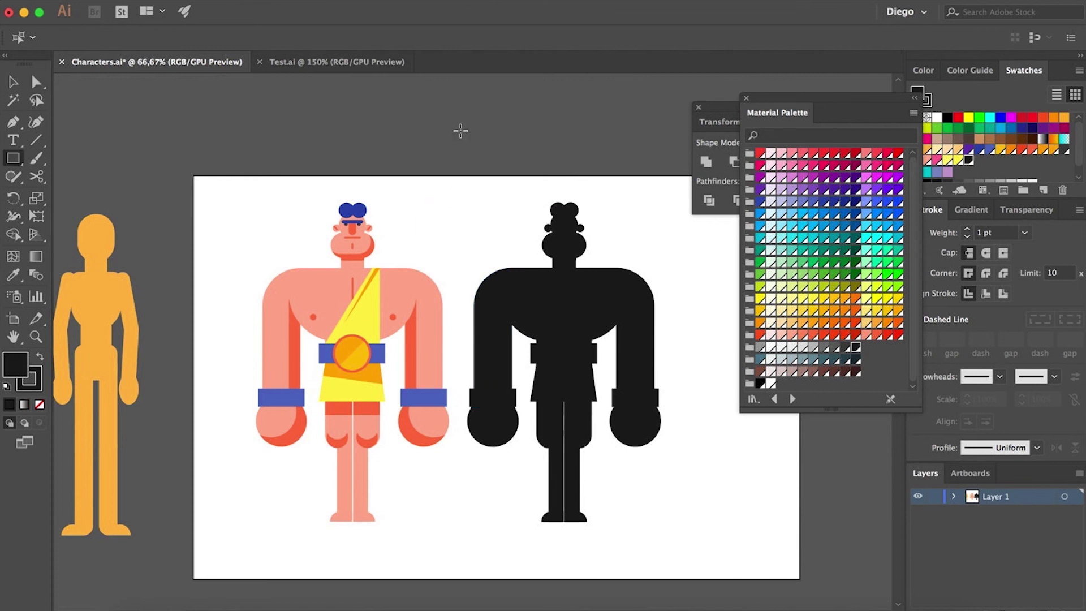
Place a black rectangle behind the silhouette and fill the silhouette white.
left_click_drag(457, 195, 681, 539)
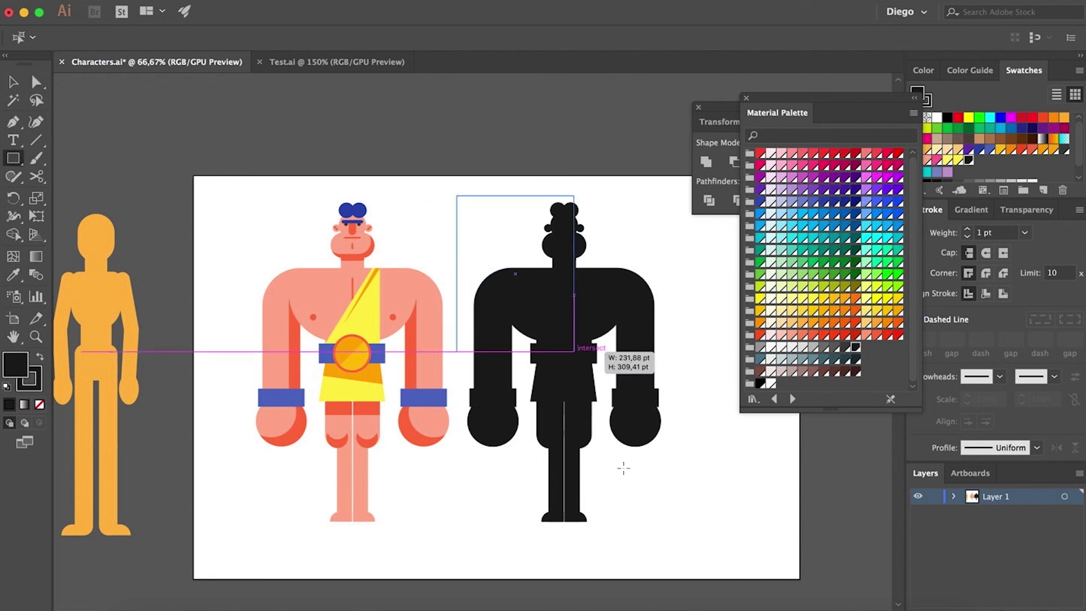
key("v")
left_click(713, 476)
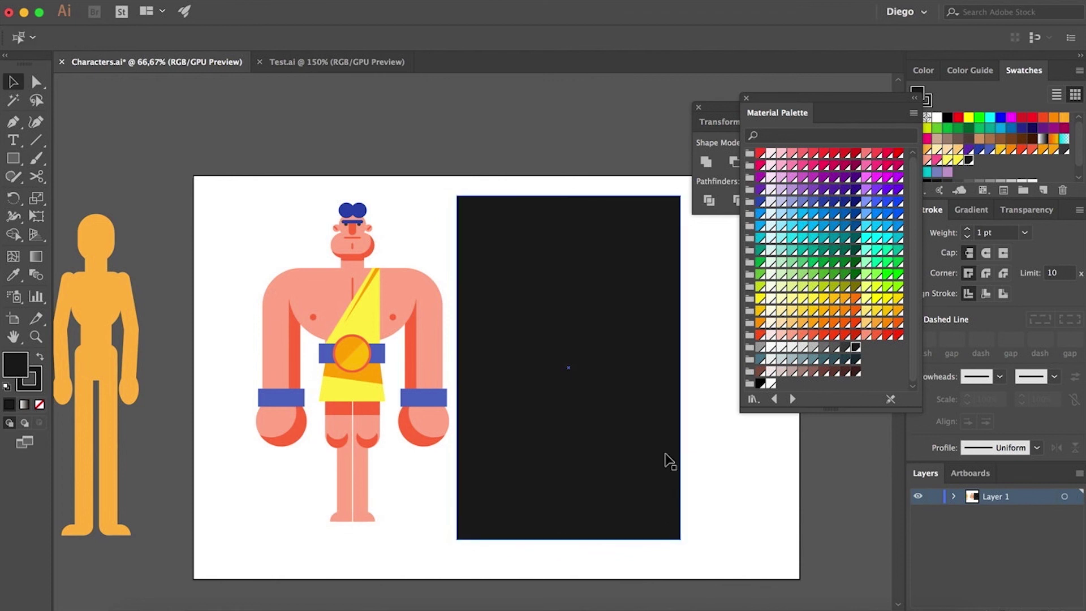
key("ctrl+z")
left_click_drag(465, 189, 667, 551)
key("ctrl+b")
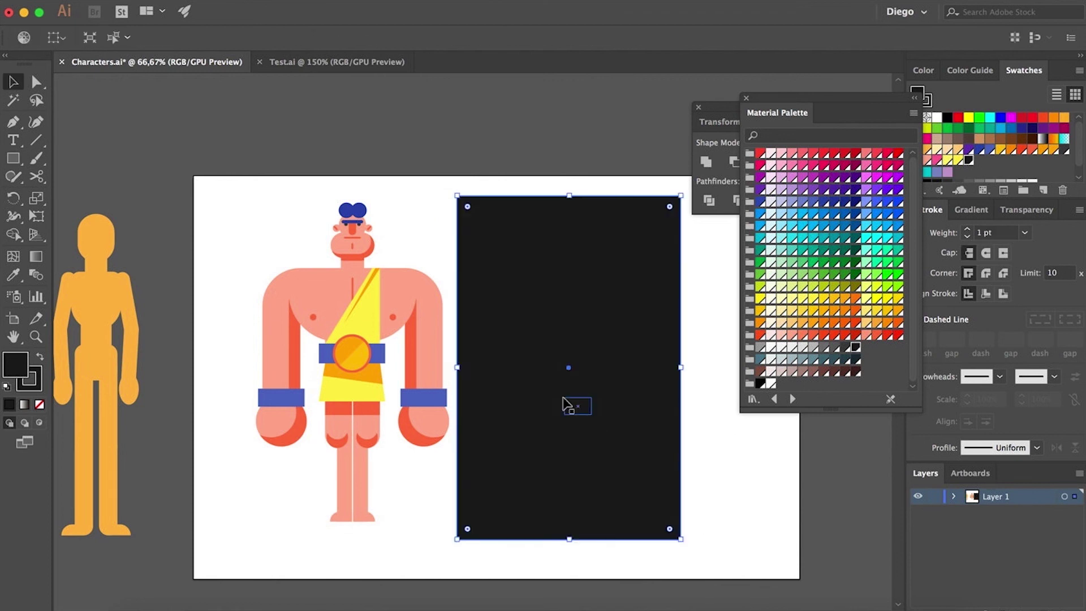
left_click(568, 403)
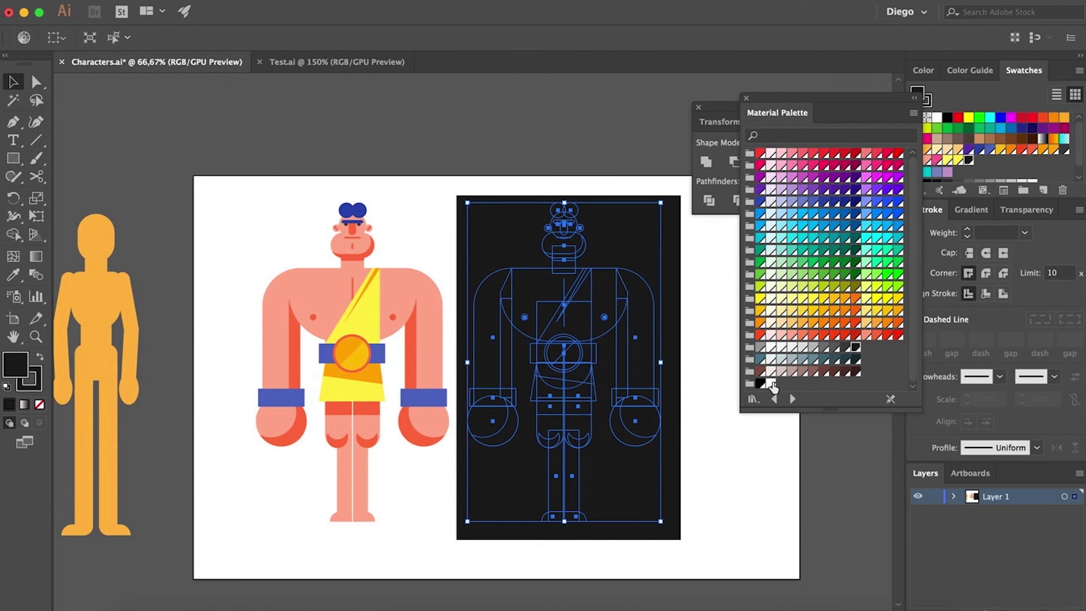
left_click(770, 384)
left_click(735, 471)
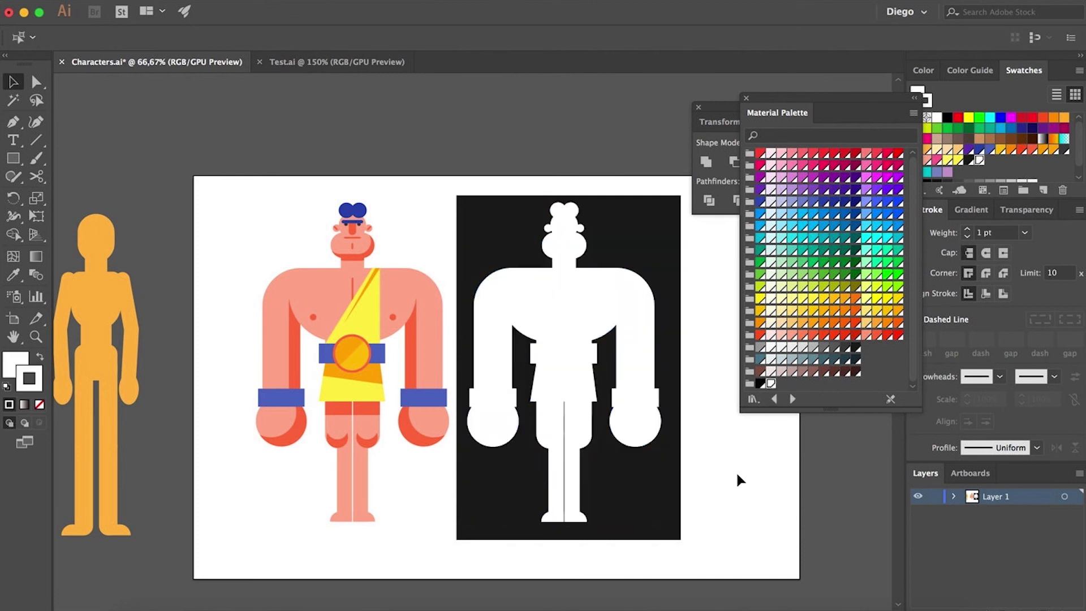
Paste the head, neck, shorts, torso and waistband shapes back onto the white figure.
key("ctrl+1")
key("ctrl+f")
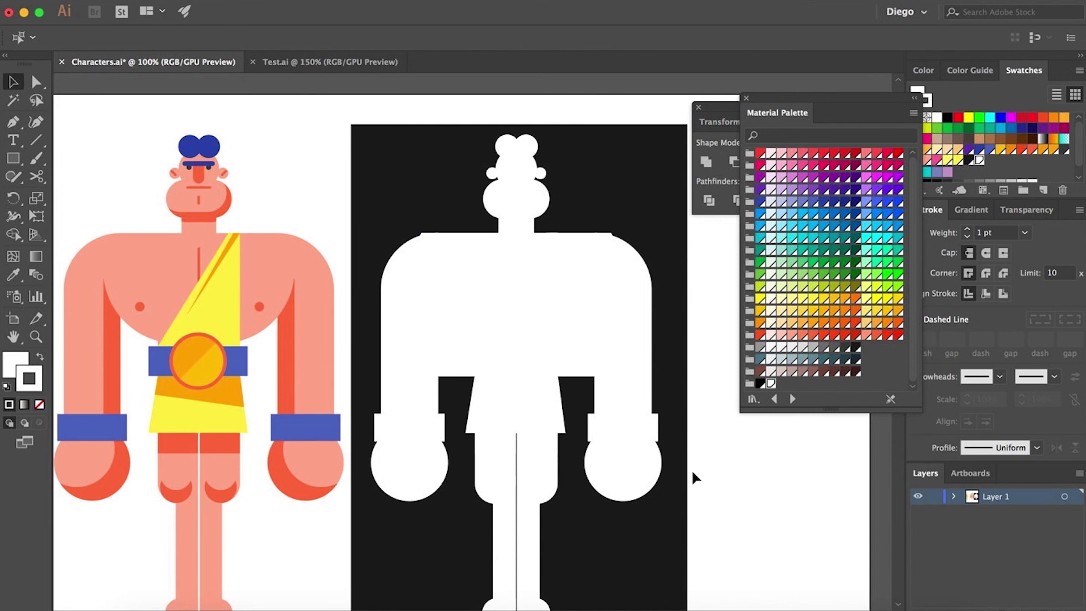
key("ctrl+f")
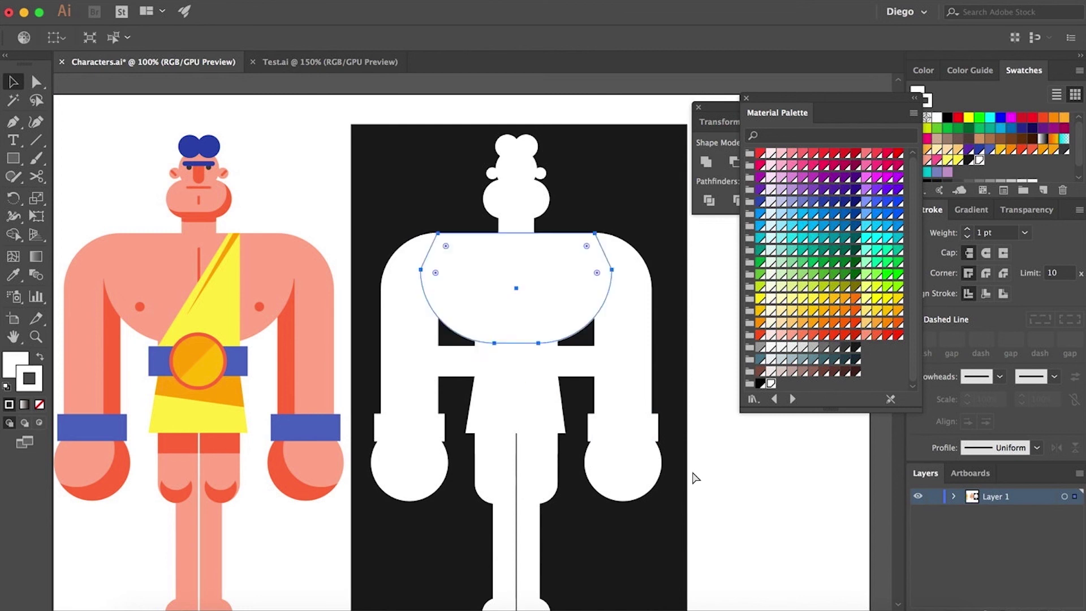
left_click(691, 470)
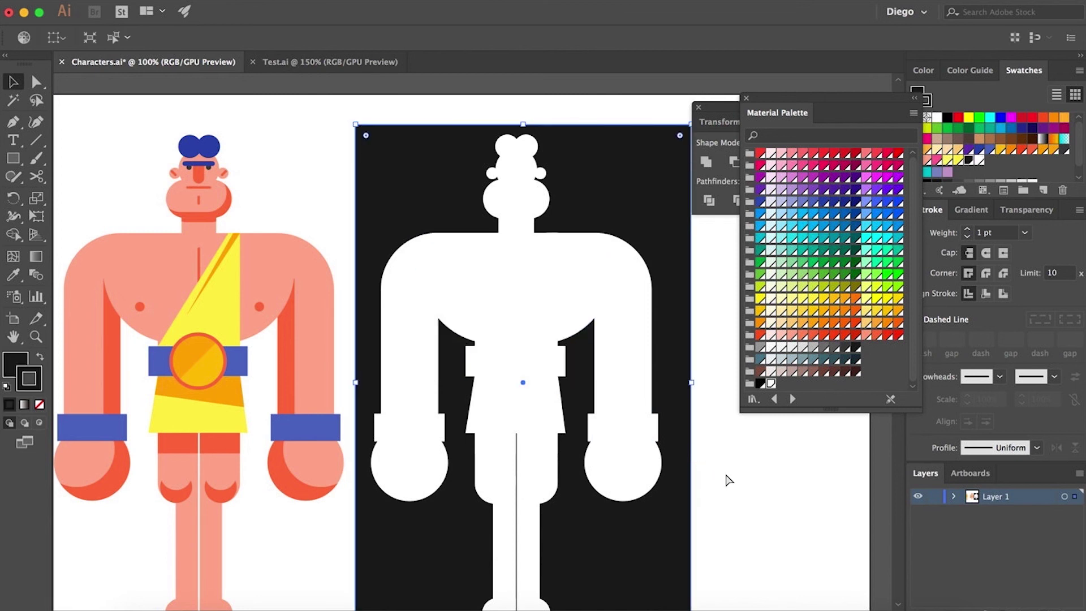
key("ctrl+f")
key("ctrl+f")
key("ctrl+shift+a")
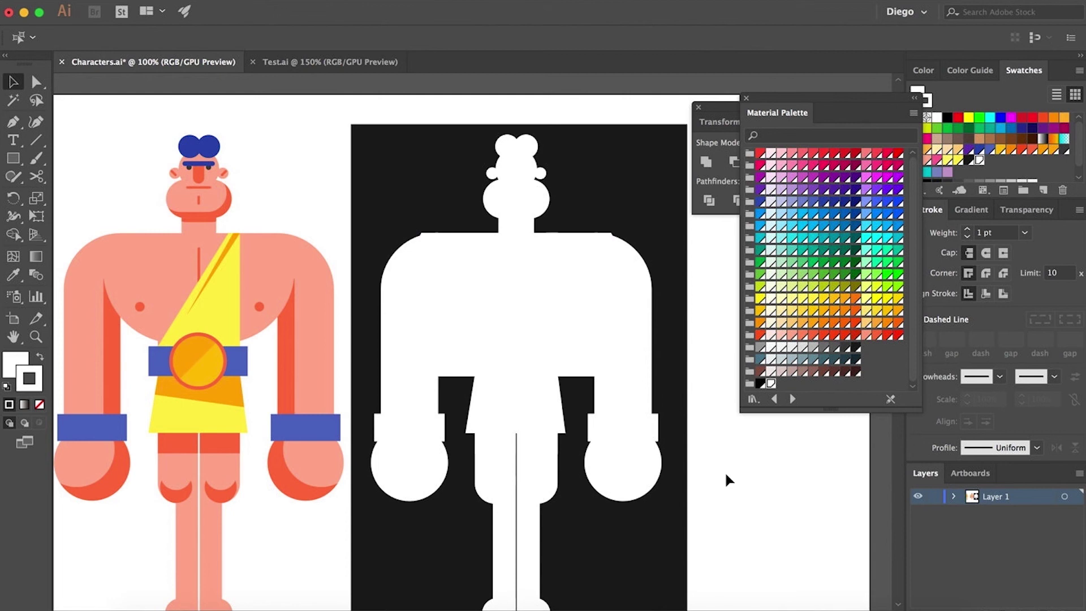